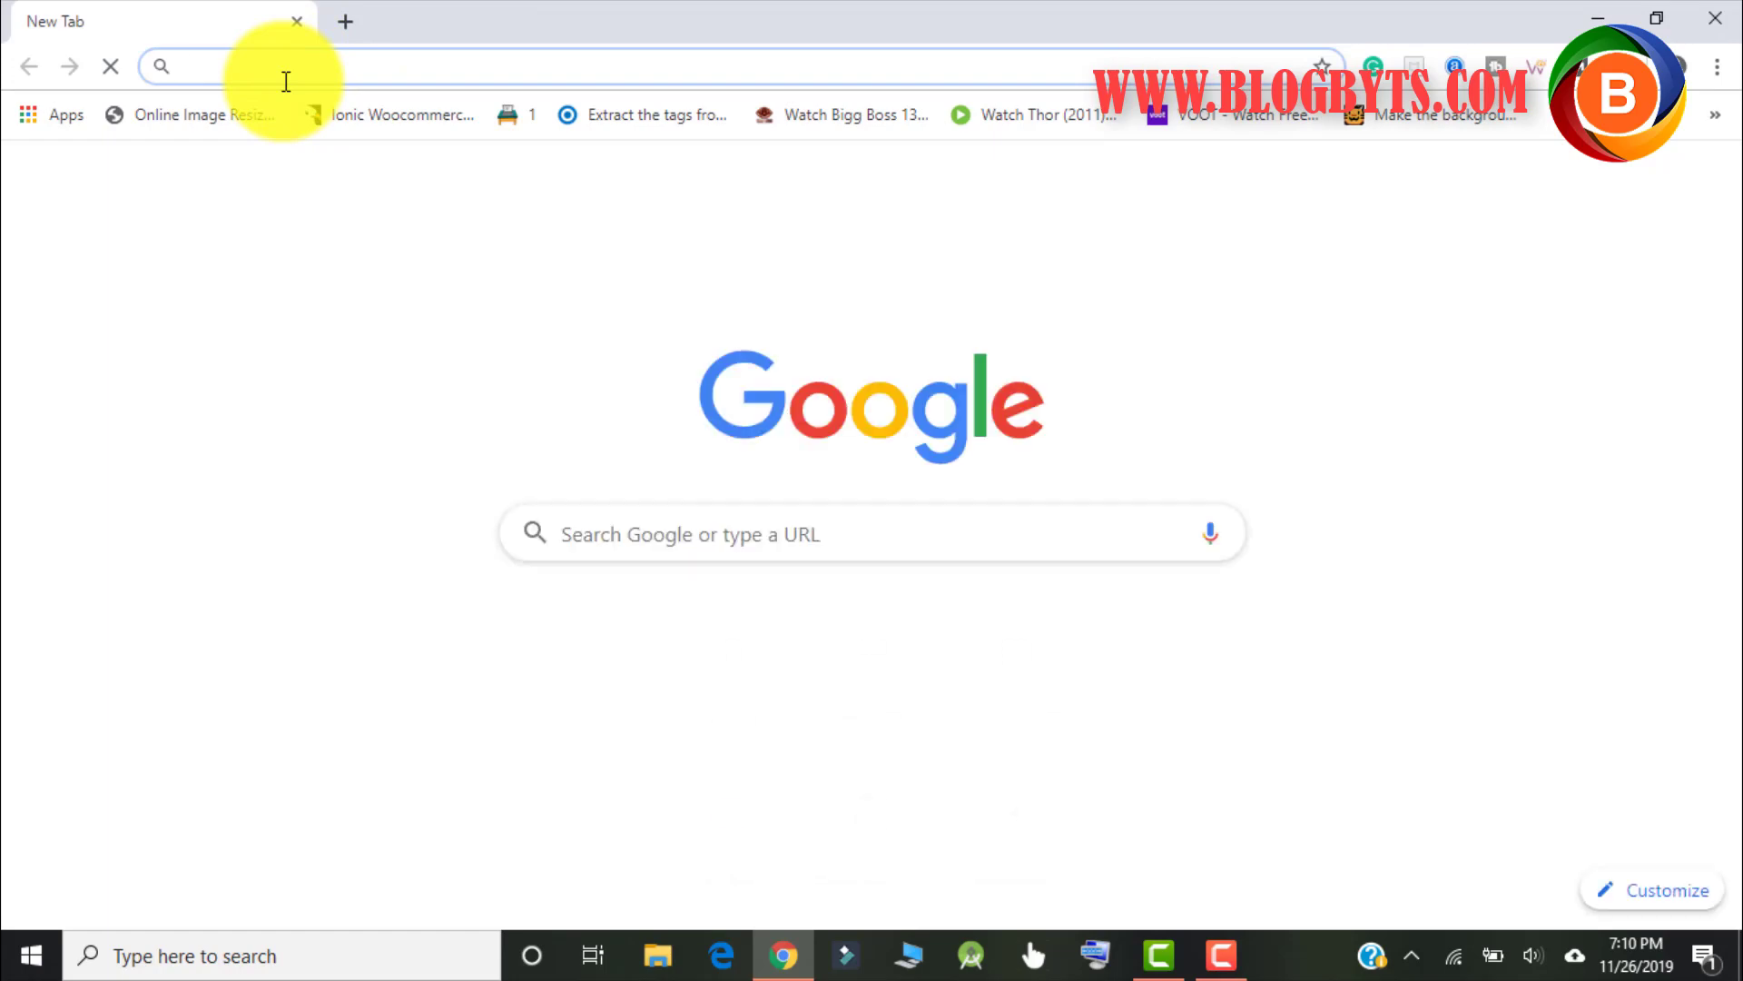
{"action": "type", "text": "rian"}
Enter beta1.riand.website/wp-admin in Chrome's address bar, correcting the wrong autocompleted addresses
{"action": "key", "text": "BackSpace"}
{"action": "key", "text": "BackSpace"}
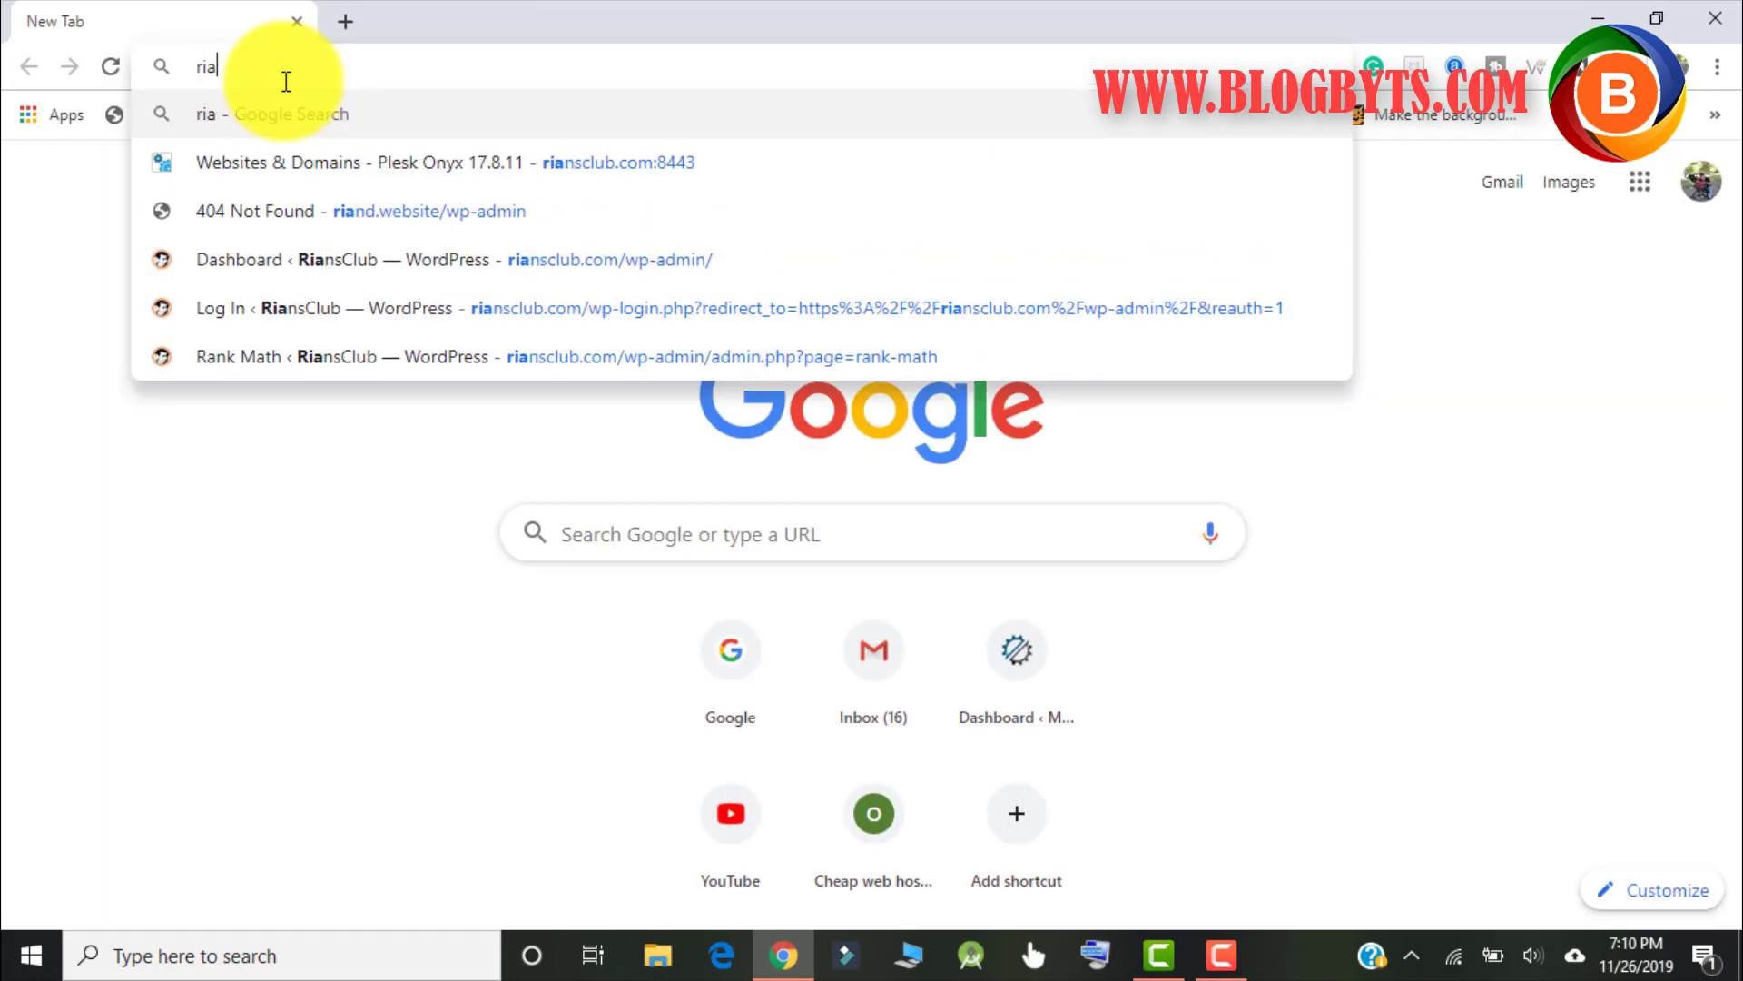
{"action": "key", "text": "BackSpace"}
{"action": "key", "text": "BackSpace"}
{"action": "key", "text": "BackSpace"}
{"action": "type", "text": "ria"}
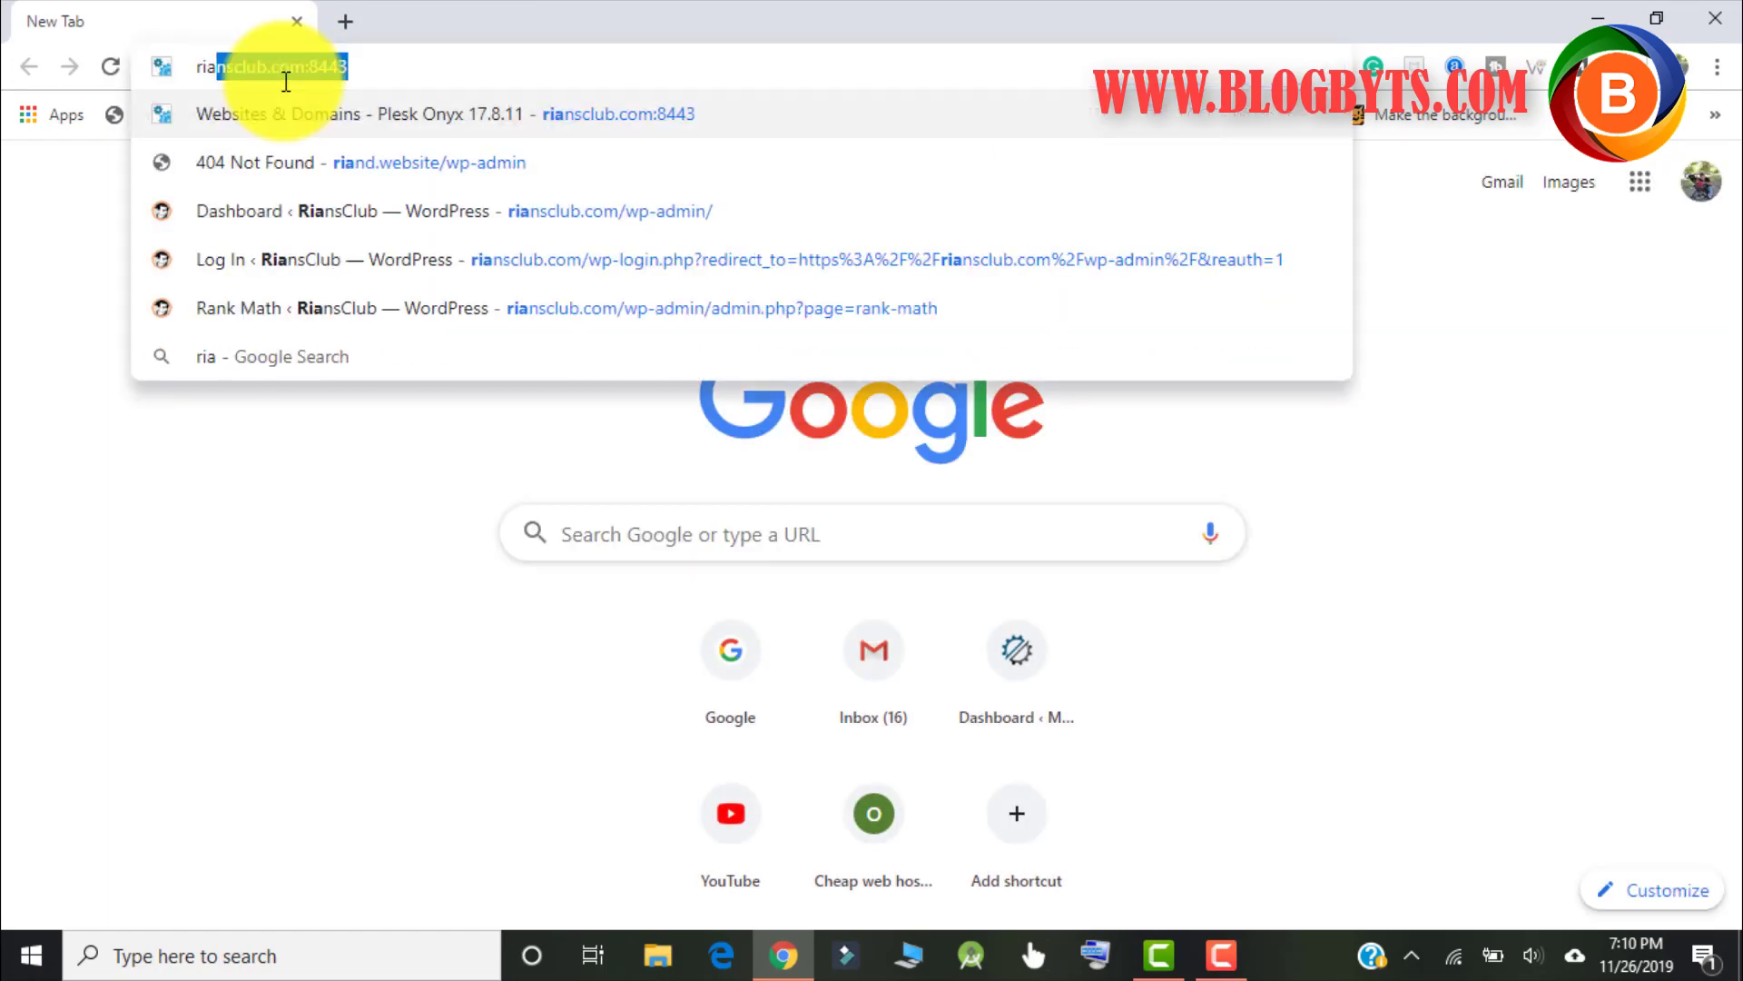
{"action": "key", "text": "BackSpace"}
{"action": "key", "text": "BackSpace"}
{"action": "key", "text": "BackSpace"}
{"action": "type", "text": "bet"}
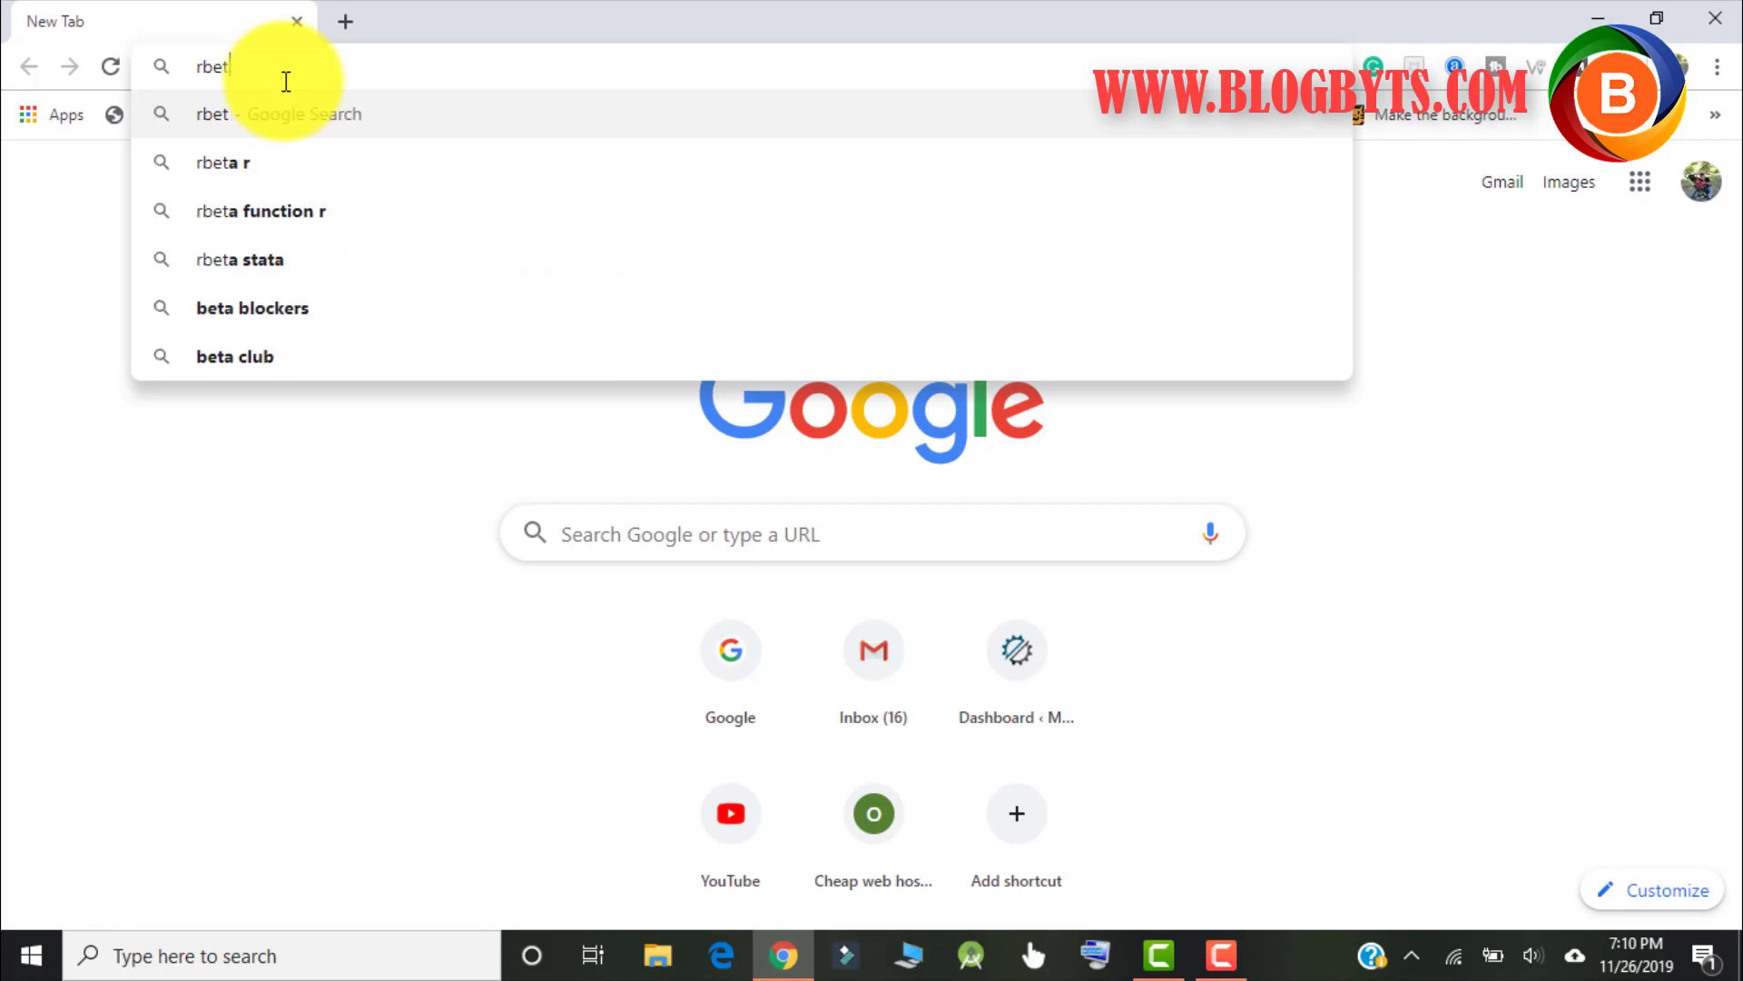
{"action": "key", "text": "BackSpace"}
{"action": "key", "text": "BackSpace"}
{"action": "key", "text": "BackSpace"}
{"action": "key", "text": "BackSpace"}
{"action": "type", "text": "beta"}
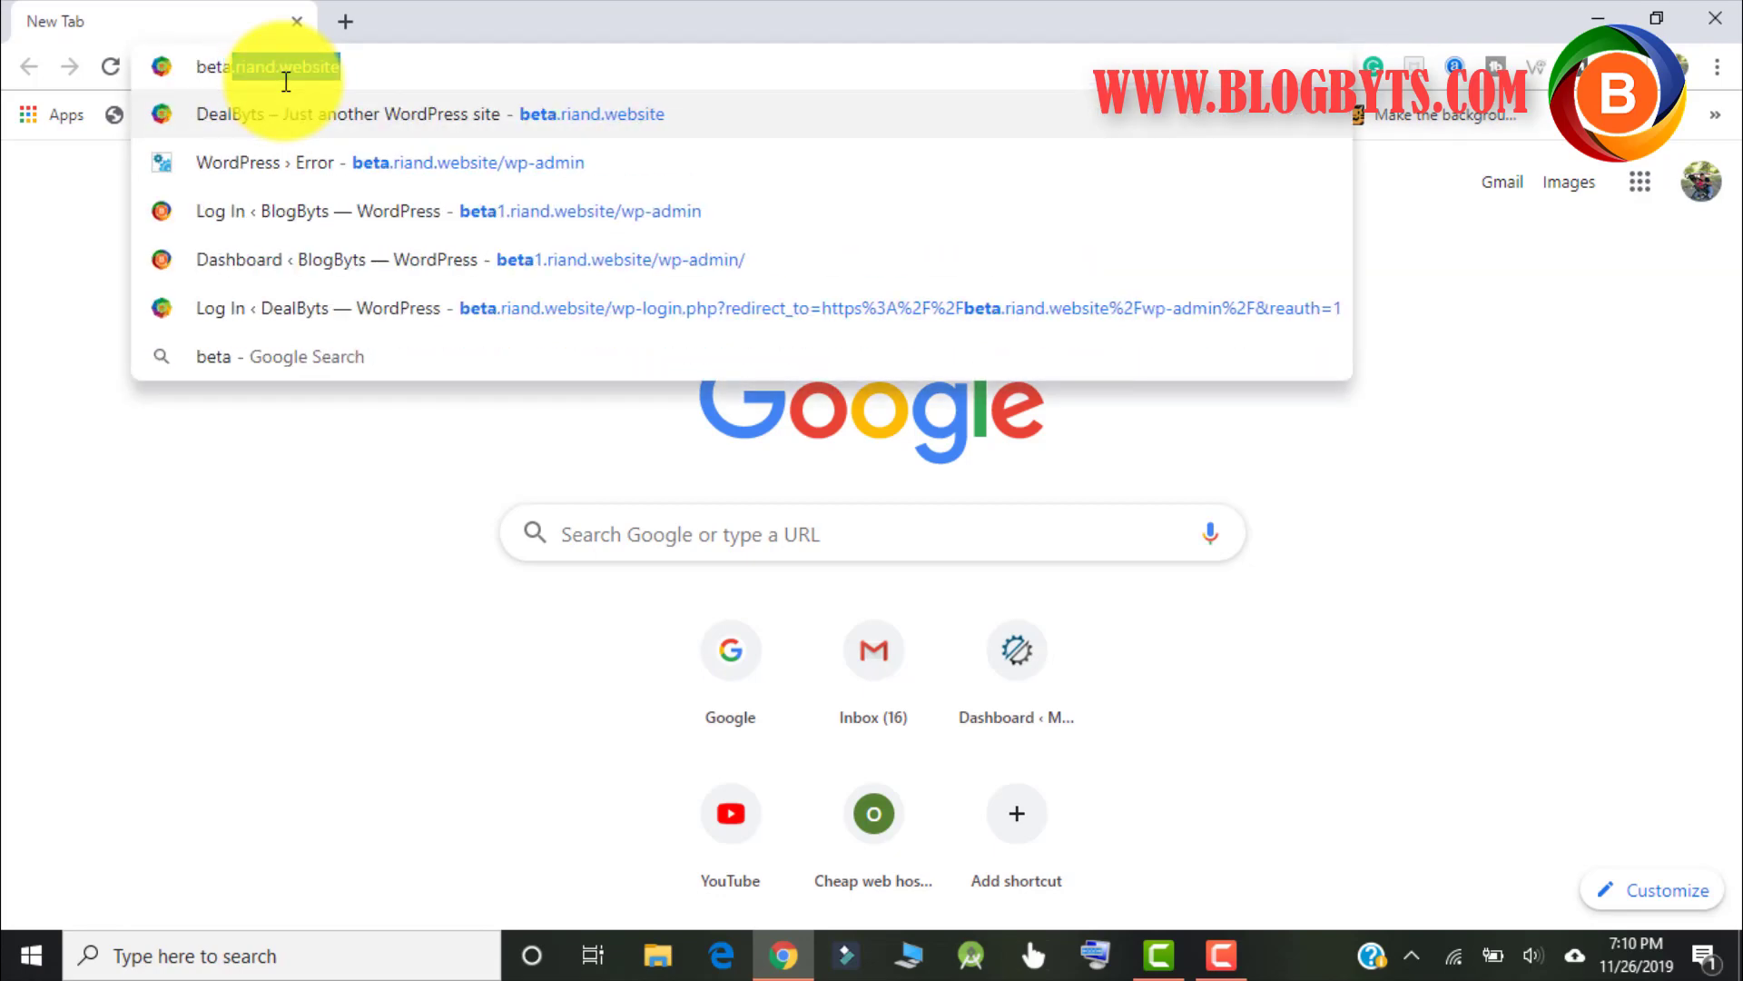
{"action": "type", "text": "1.riand"}
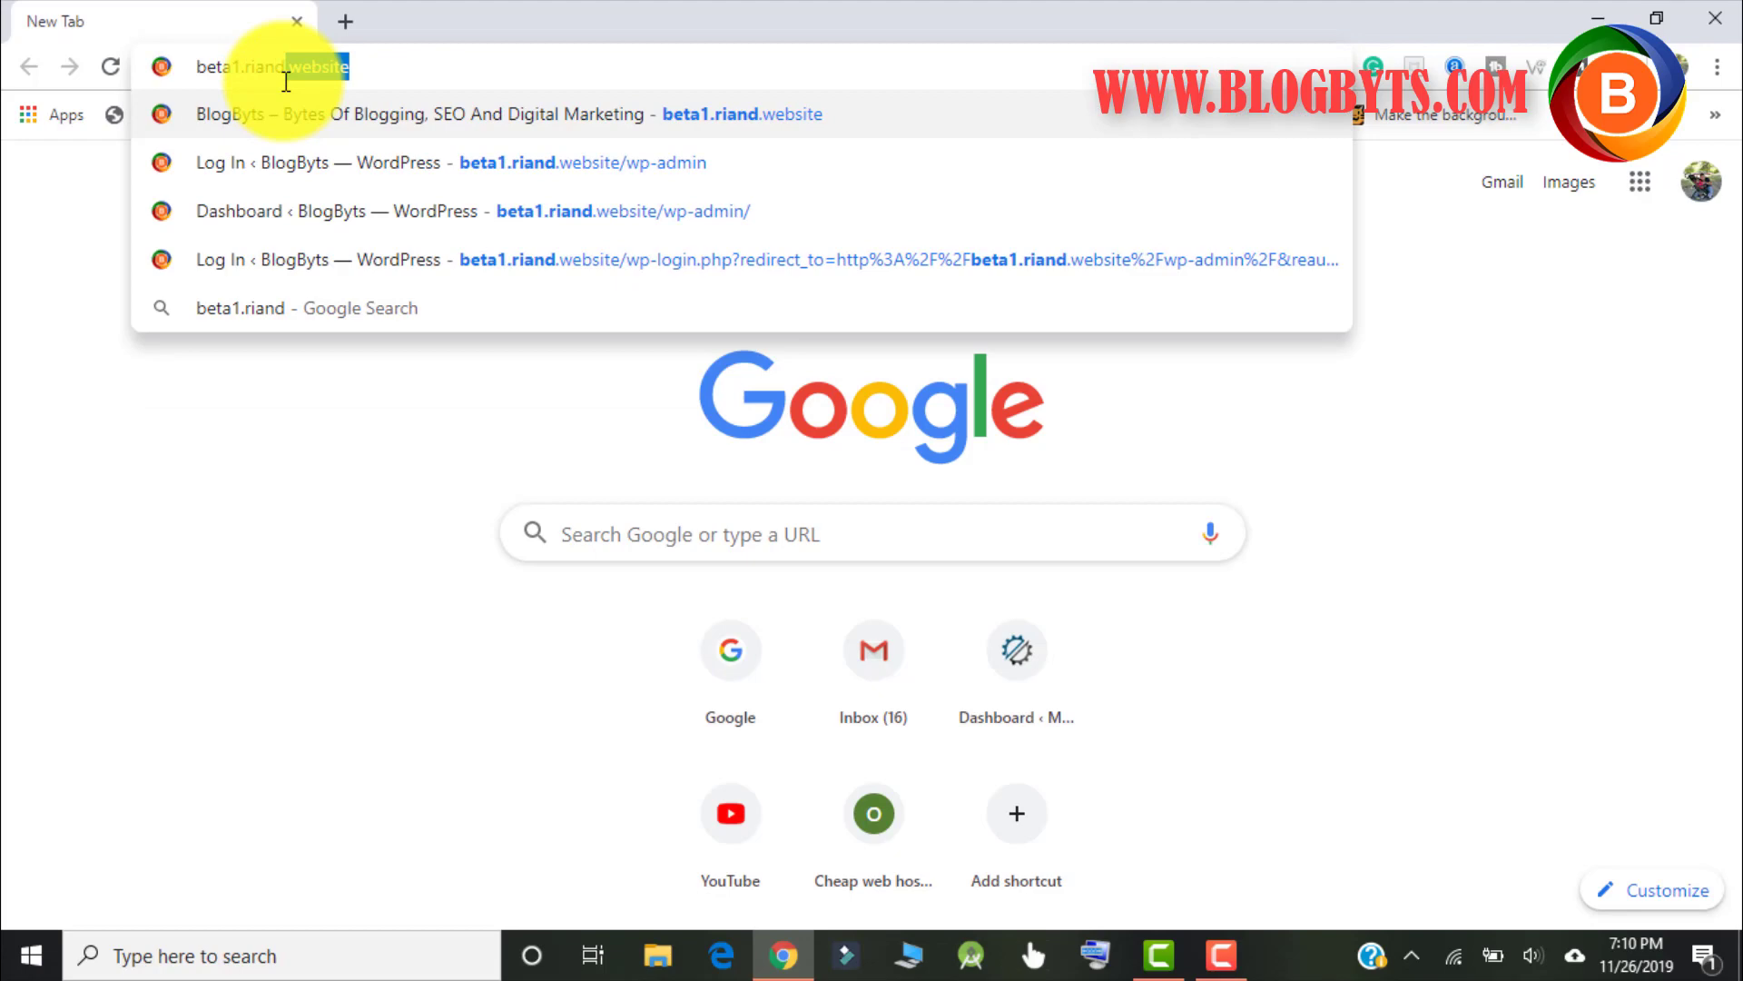
{"action": "type", "text": ".website/wp-admi"}
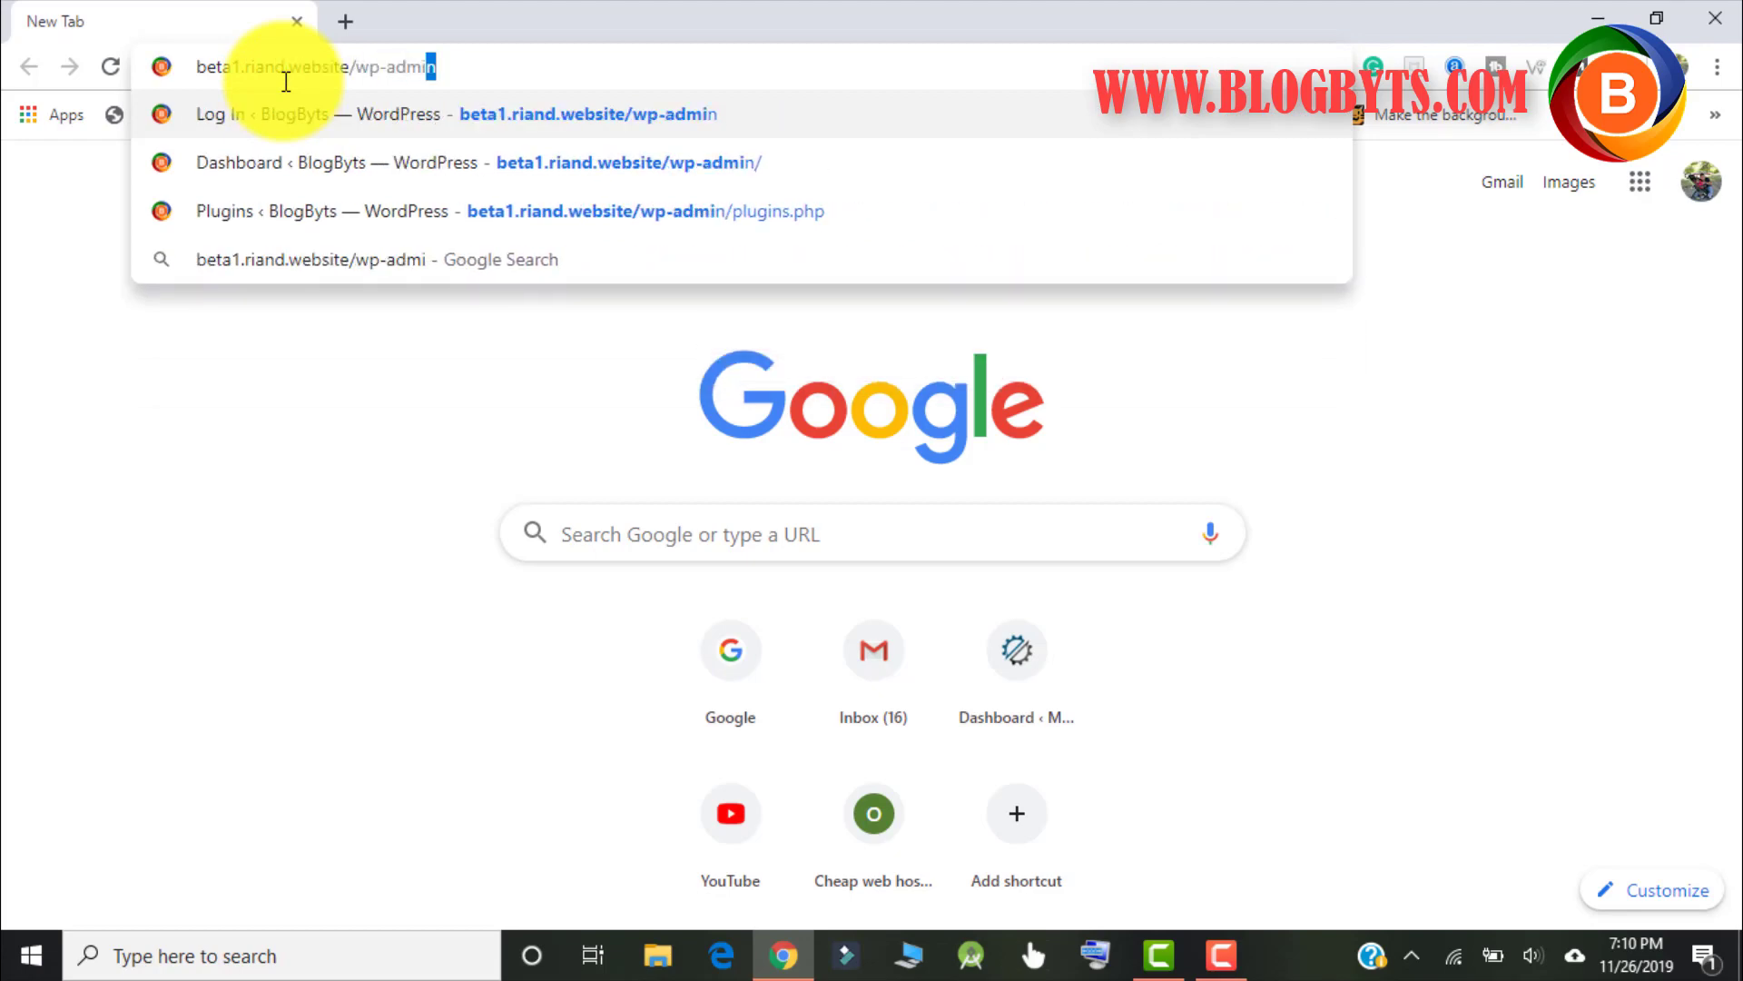
{"action": "key", "text": "Return"}
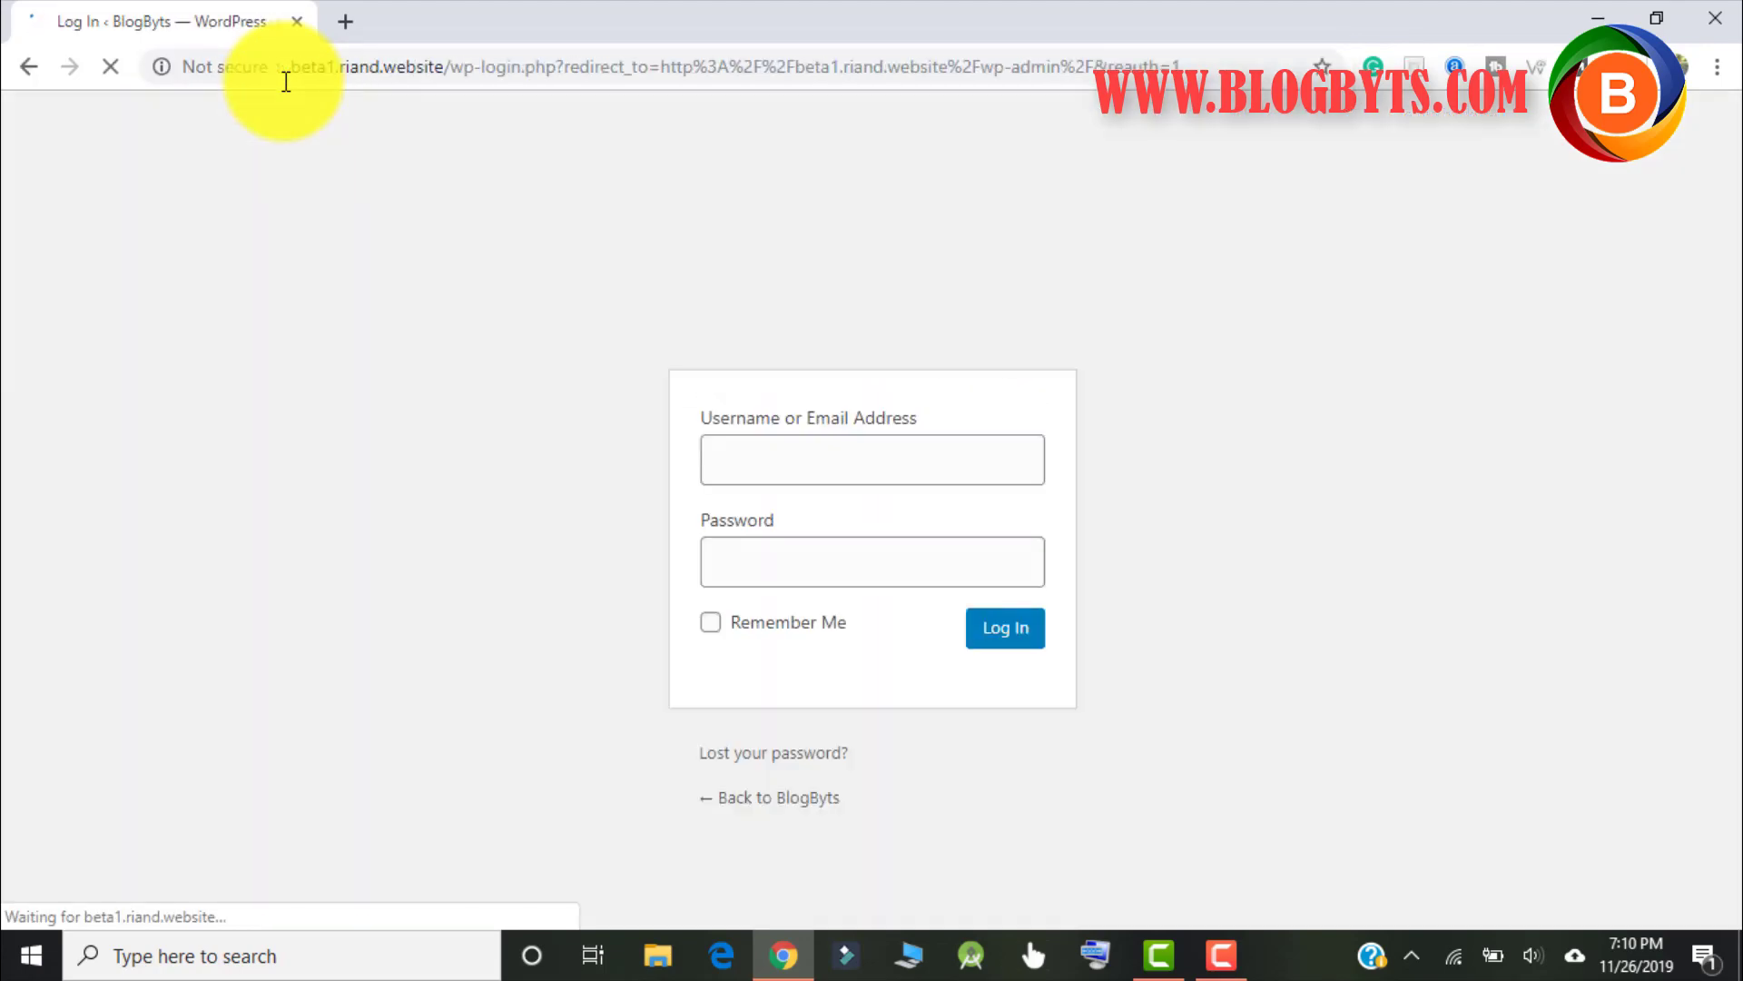
Log in with the saved username suggestion and the password
{"action": "left_click", "coordinate": [781, 459]}
{"action": "type", "text": "bo"}
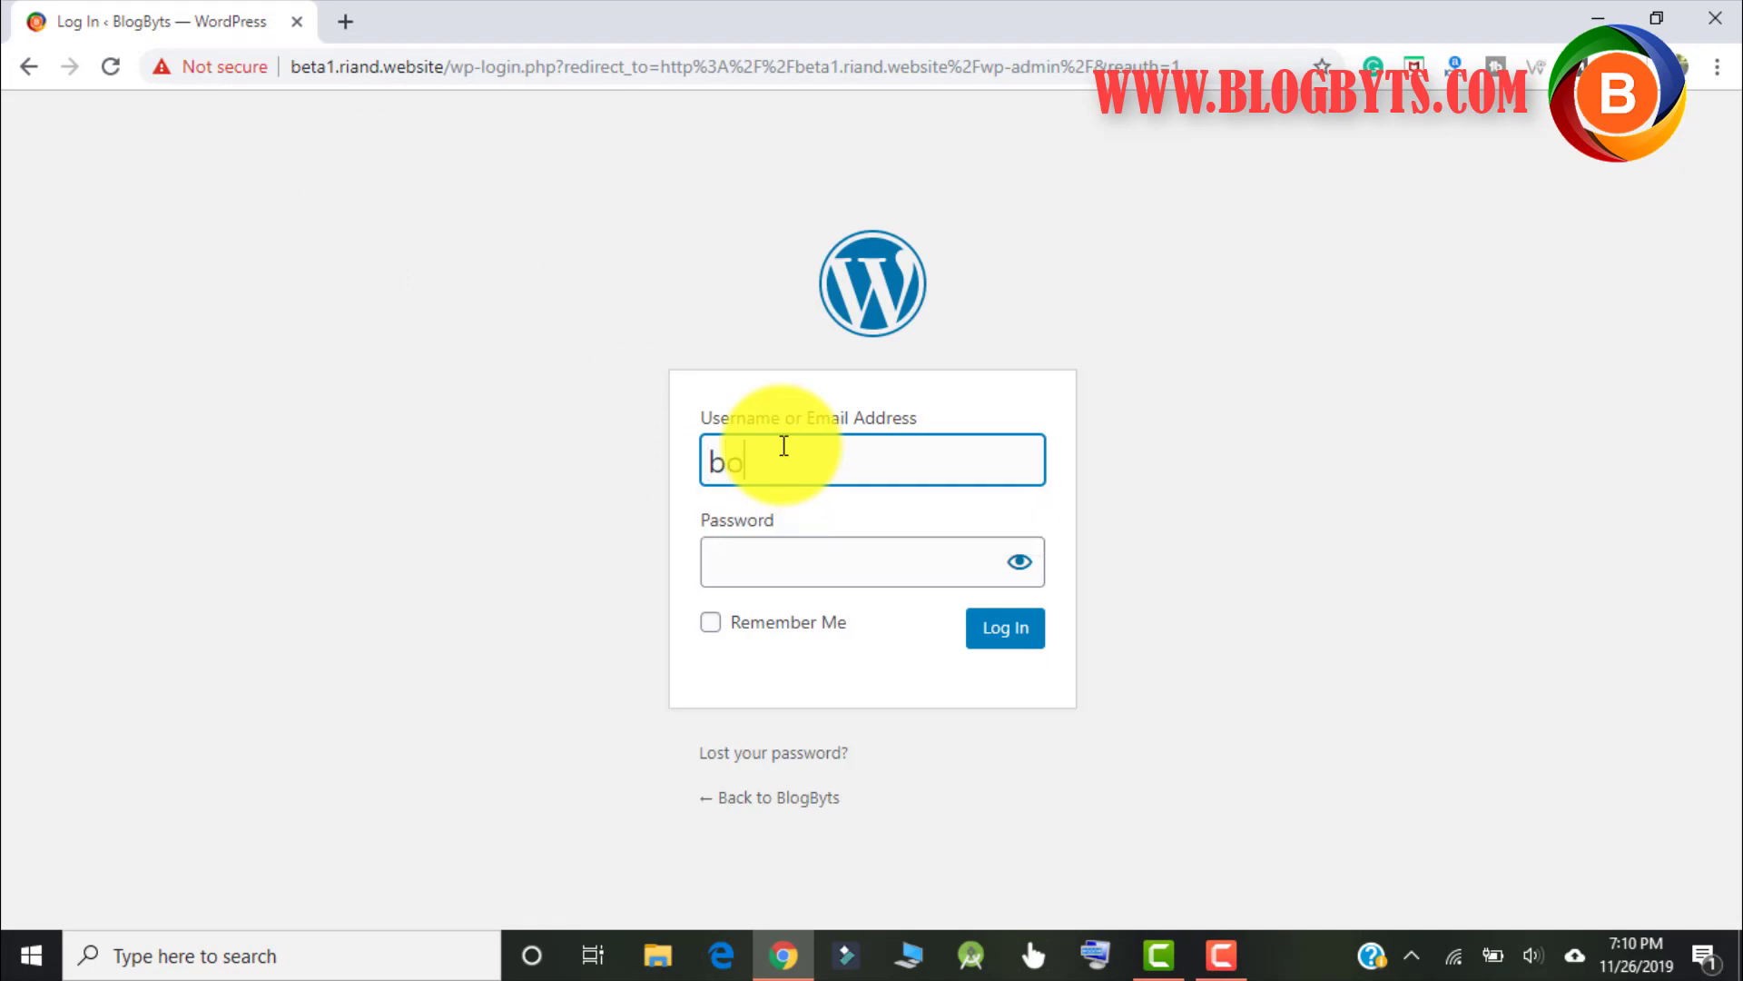
{"action": "type", "text": "gby"}
{"action": "key", "text": "BackSpace"}
{"action": "key", "text": "BackSpace"}
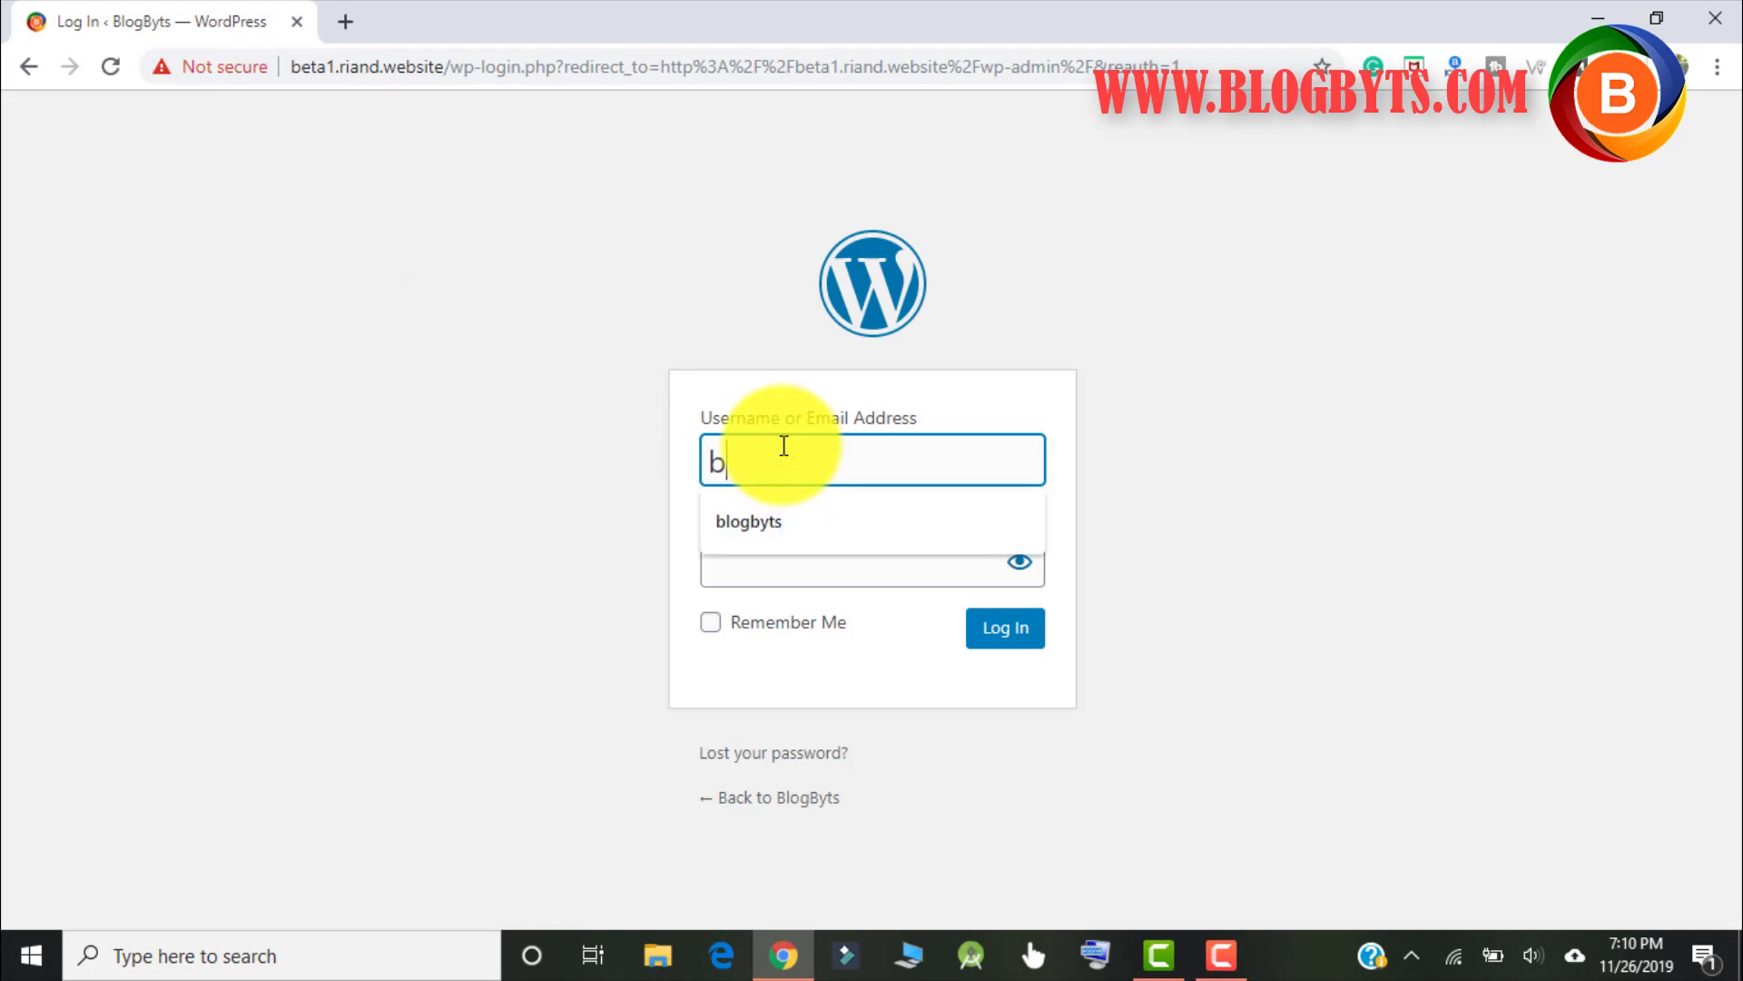
{"action": "type", "text": "logbnt"}
{"action": "key", "text": "BackSpace"}
{"action": "key", "text": "BackSpace"}
{"action": "key", "text": "Down"}
{"action": "key", "text": "Tab"}
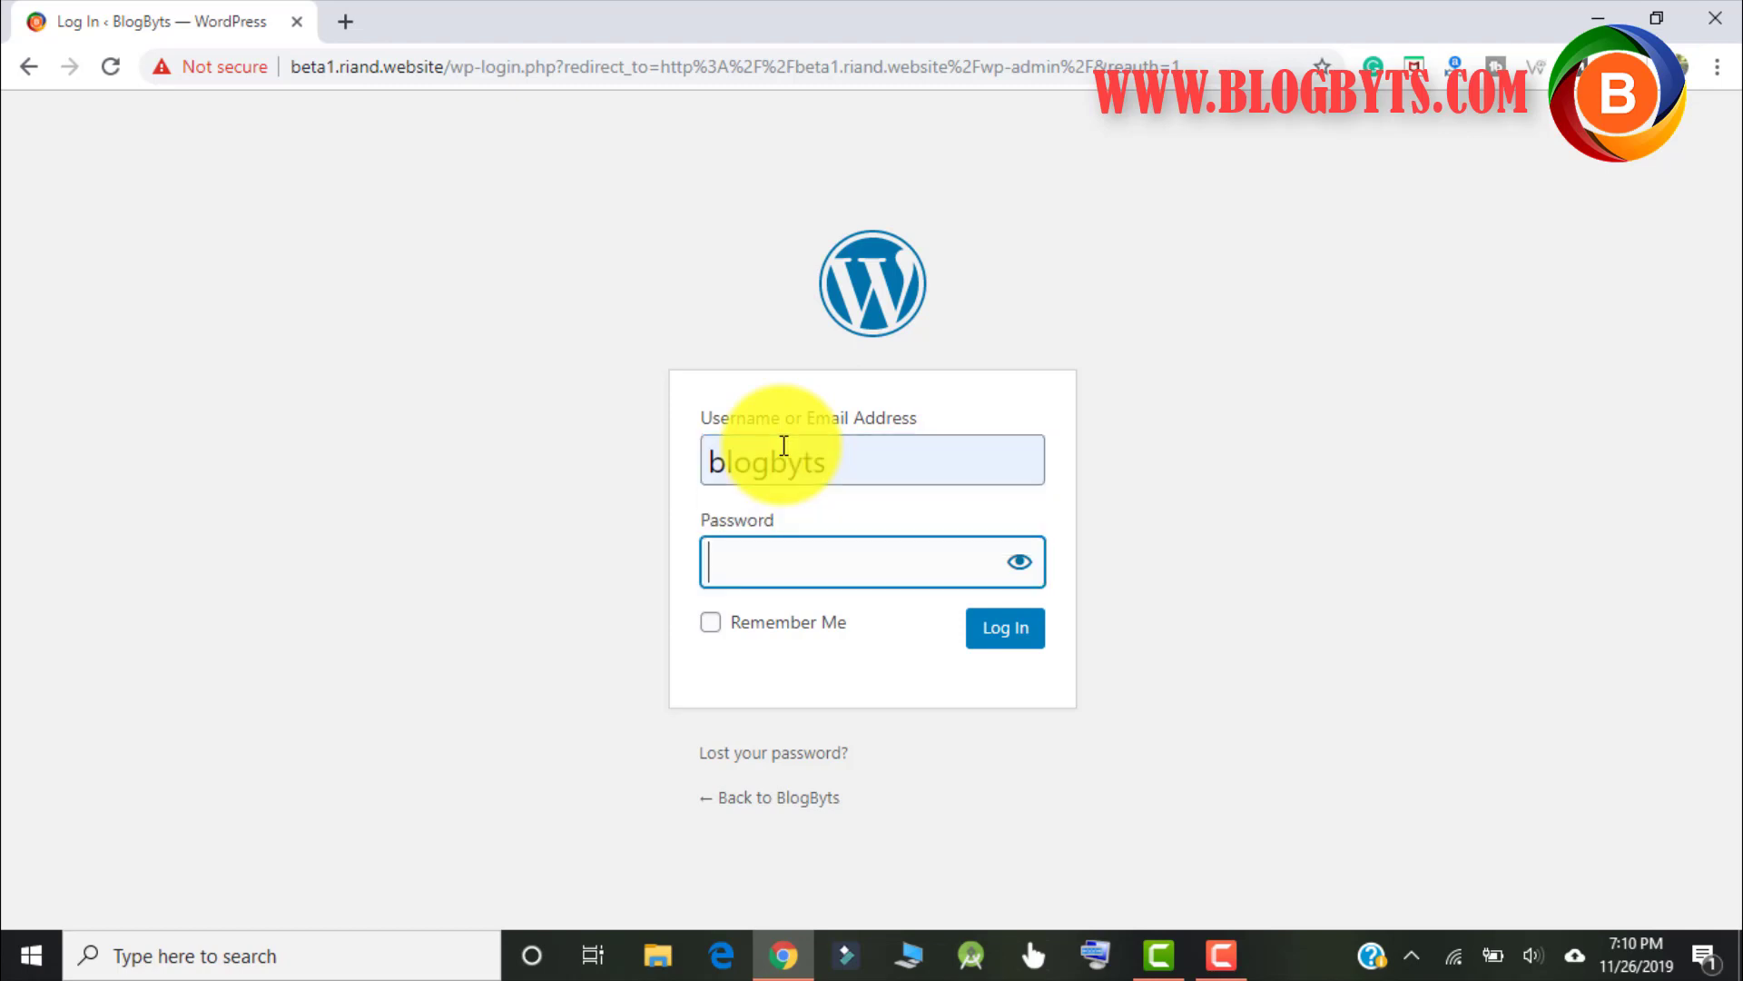
{"action": "type", "text": "b"}
{"action": "type", "text": "••••"}
{"action": "type", "text": "•••"}
{"action": "key", "text": "Return"}
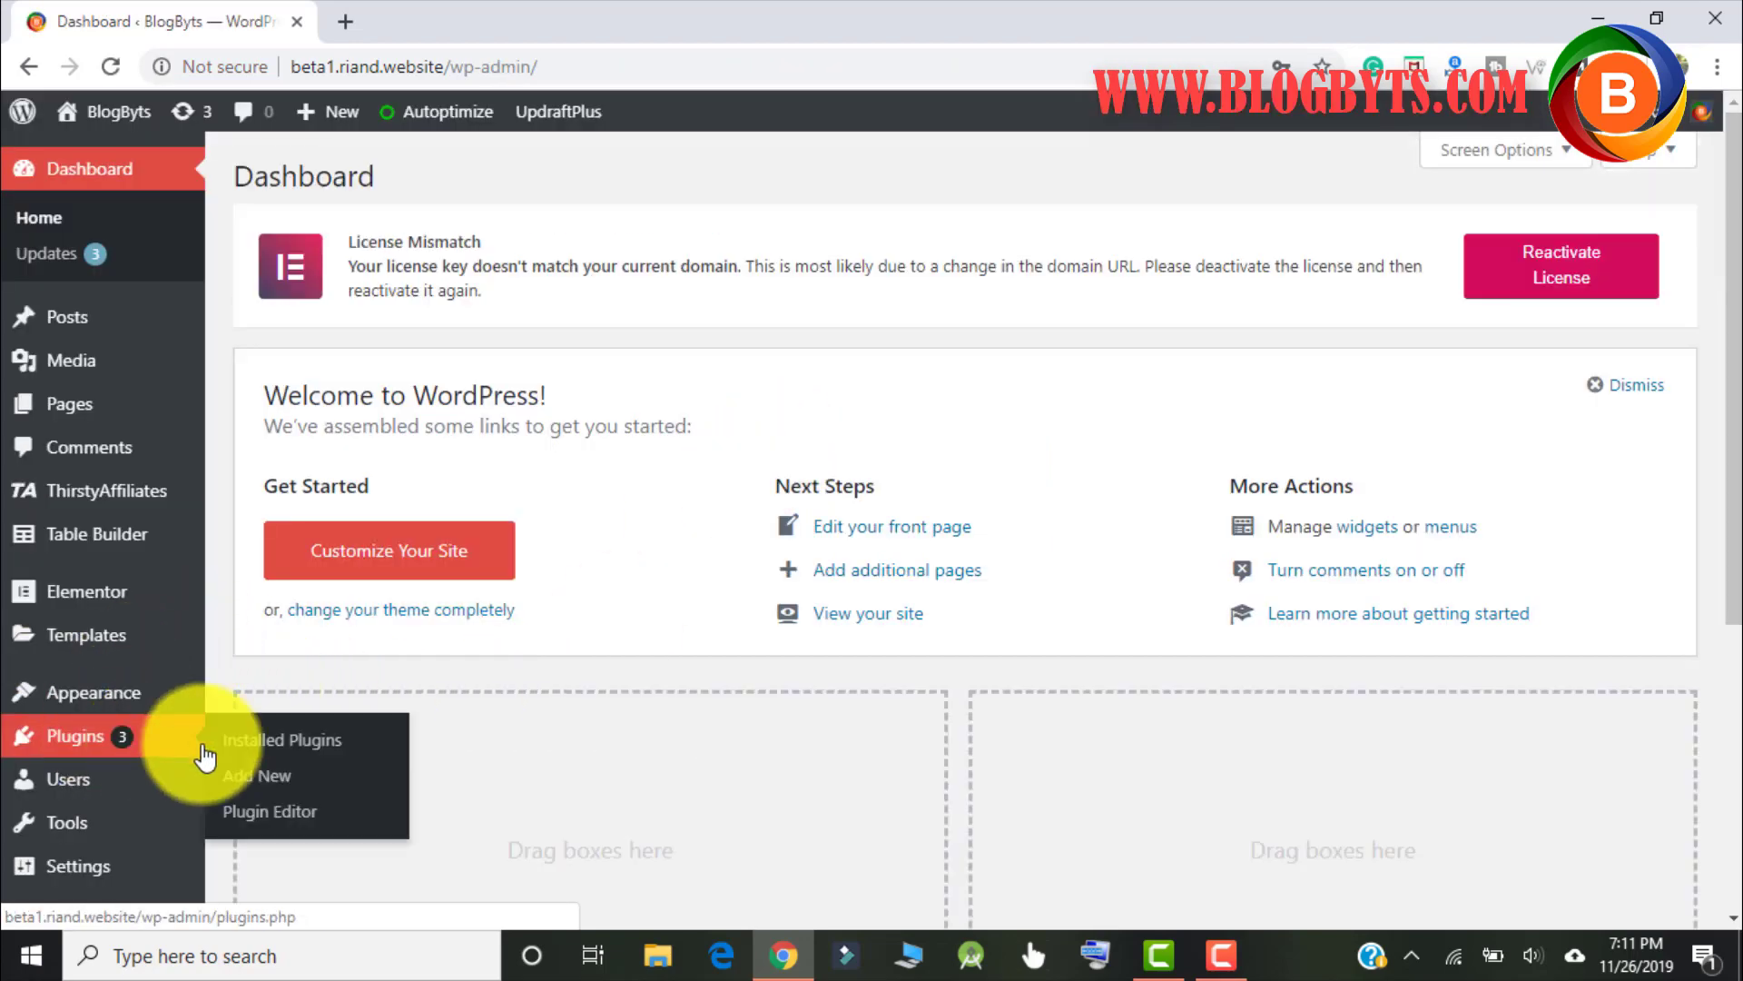
Search Plugins > Add New for 'table builder plugin' and find WP Table Builder already active
{"action": "left_click", "coordinate": [257, 774]}
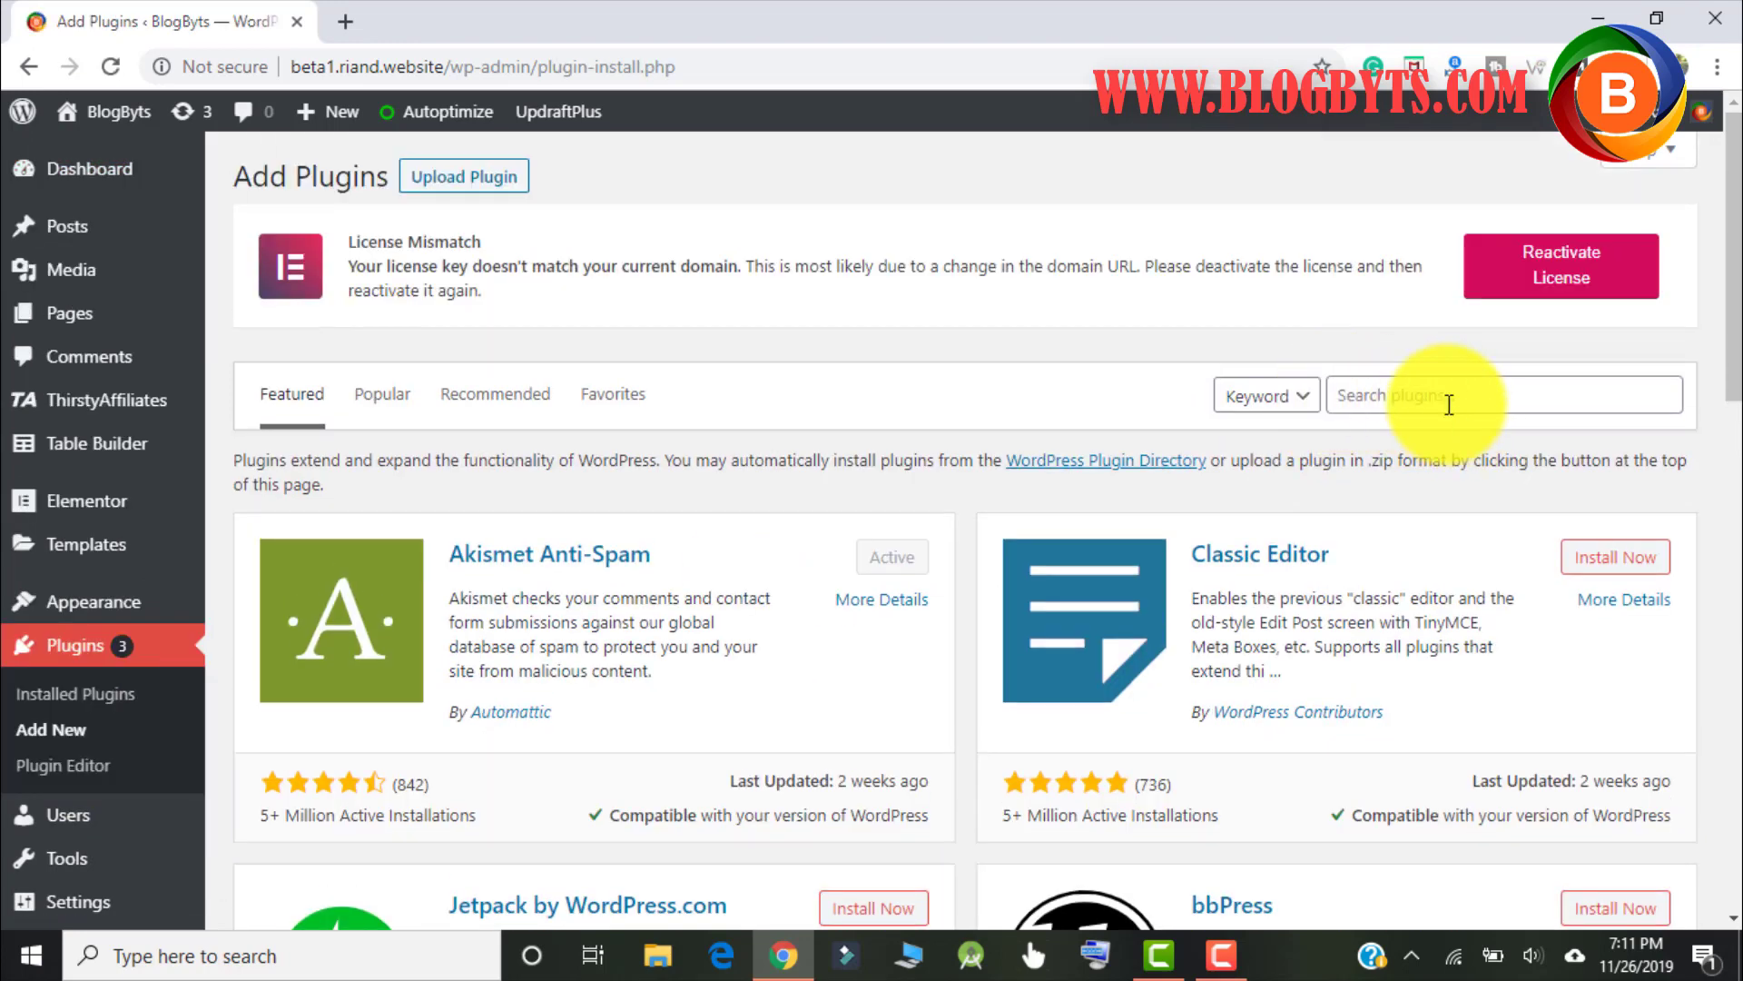
{"action": "left_click", "coordinate": [1448, 402]}
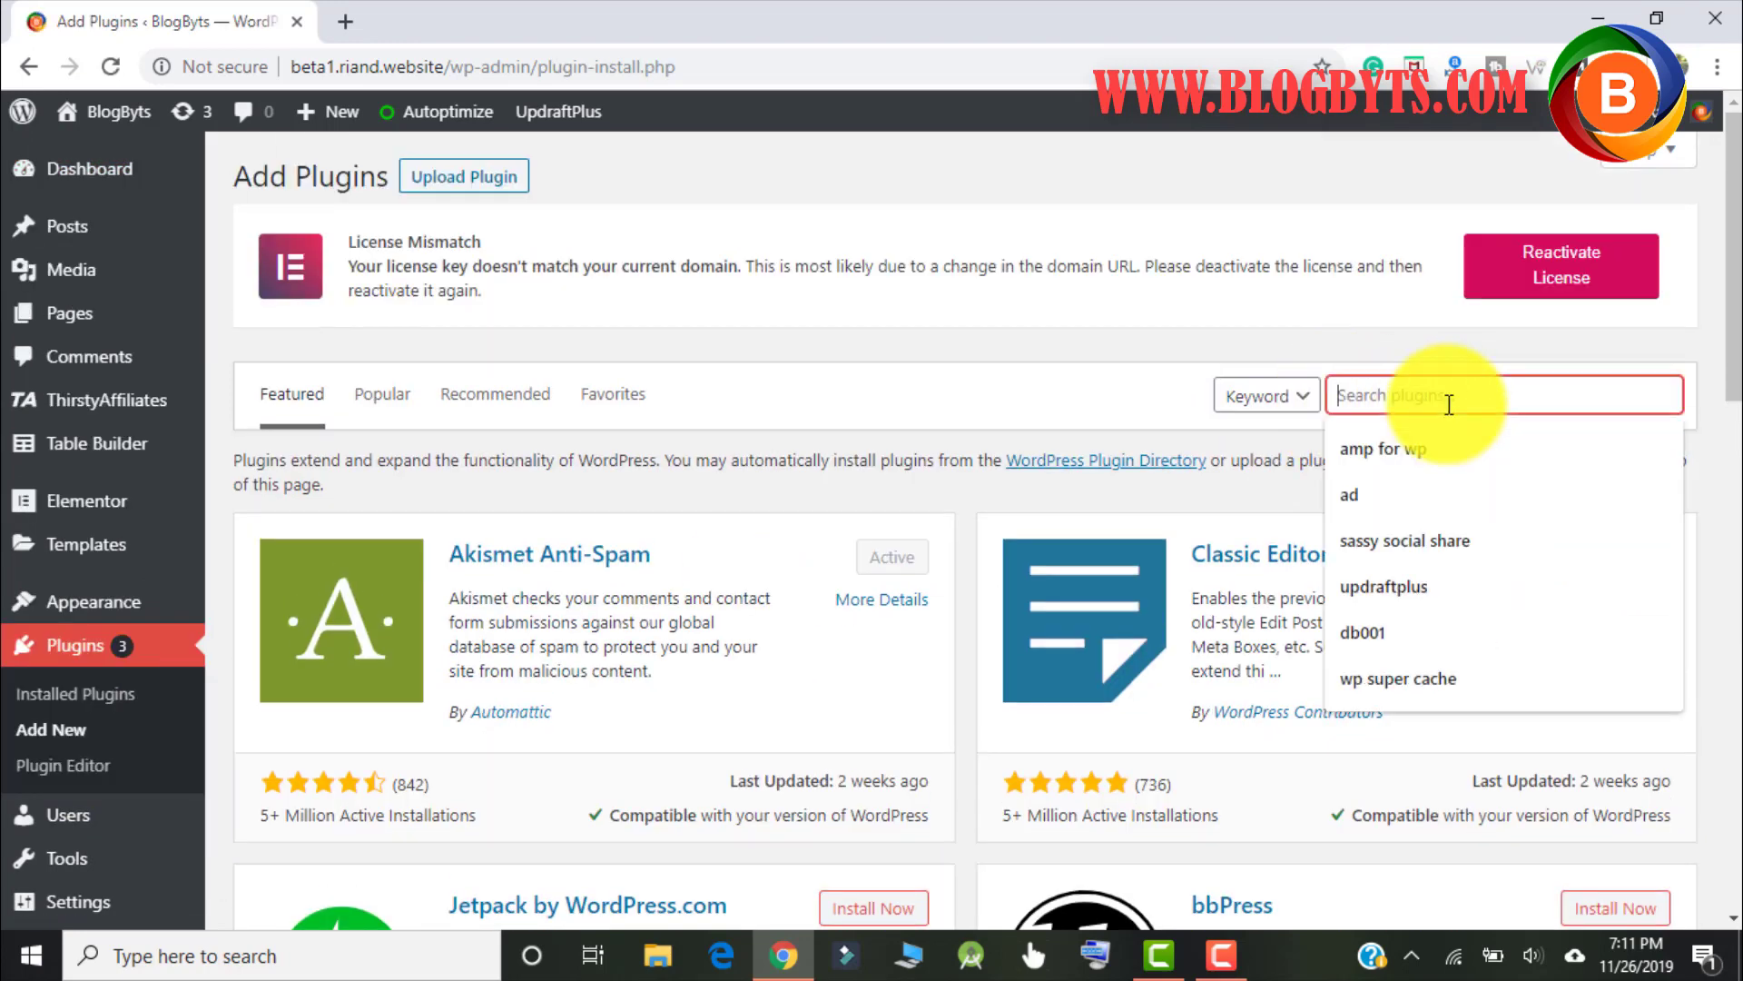
{"action": "type", "text": "table builder plugin"}
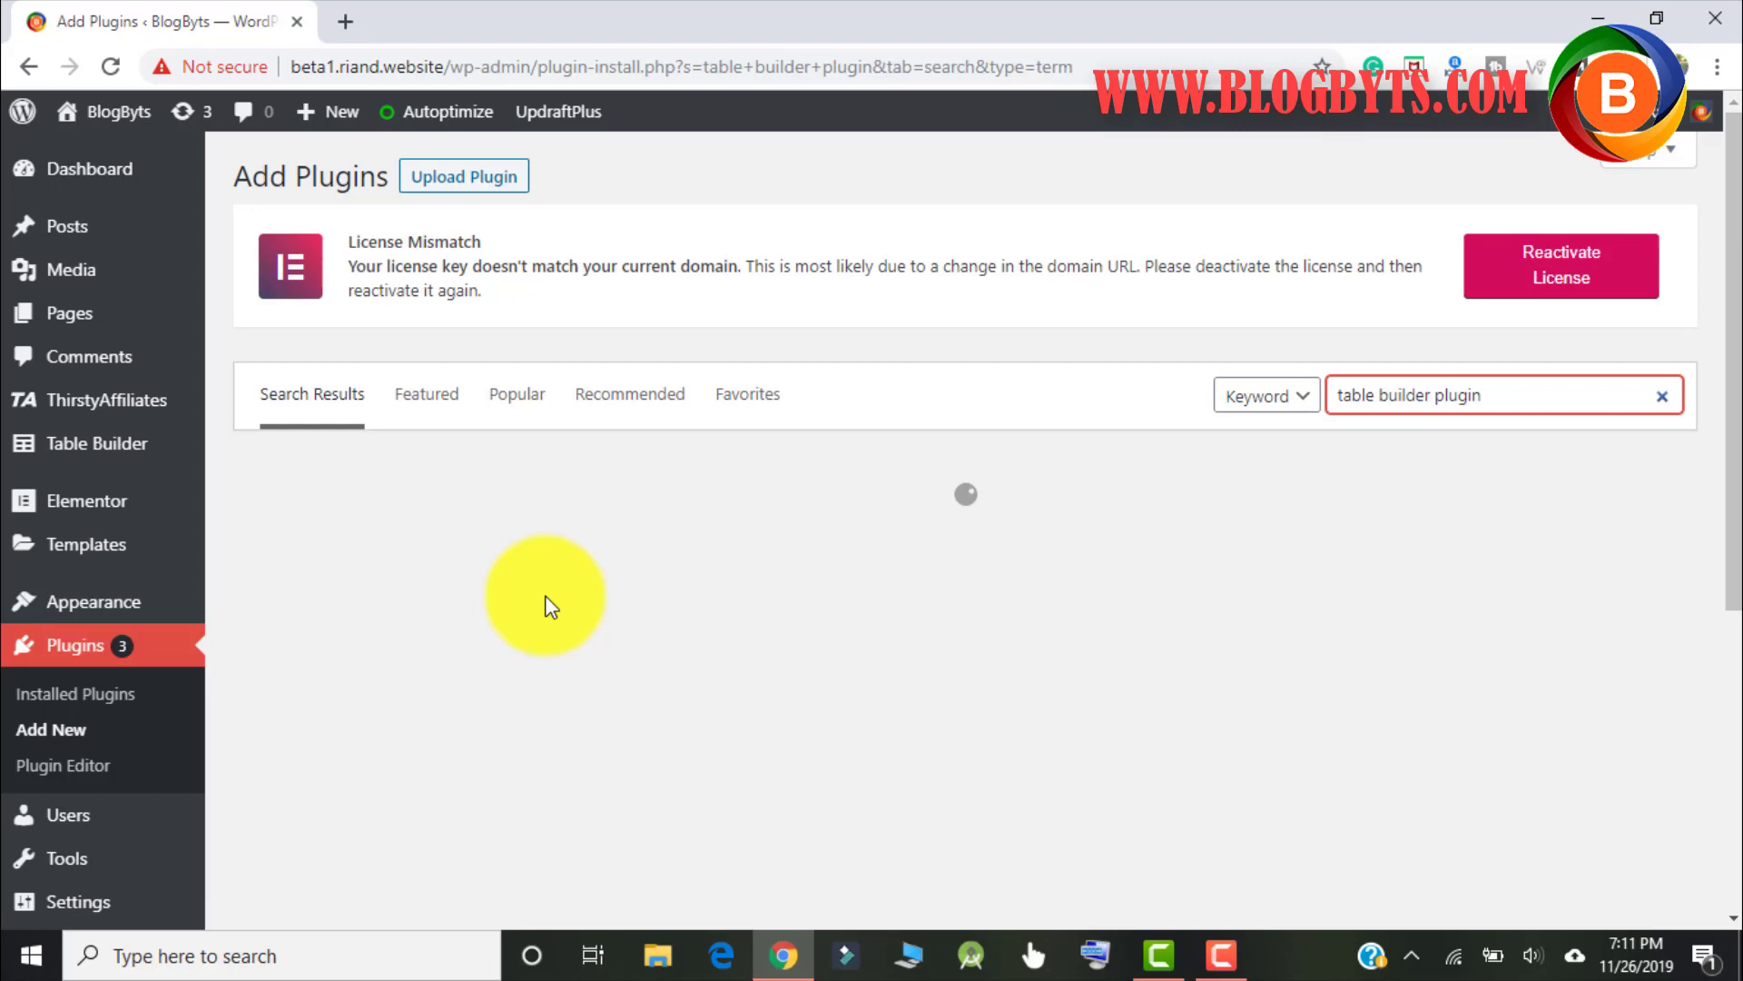
{"action": "scroll", "coordinate": [620, 580], "scroll_direction": "down", "scroll_amount": 2}
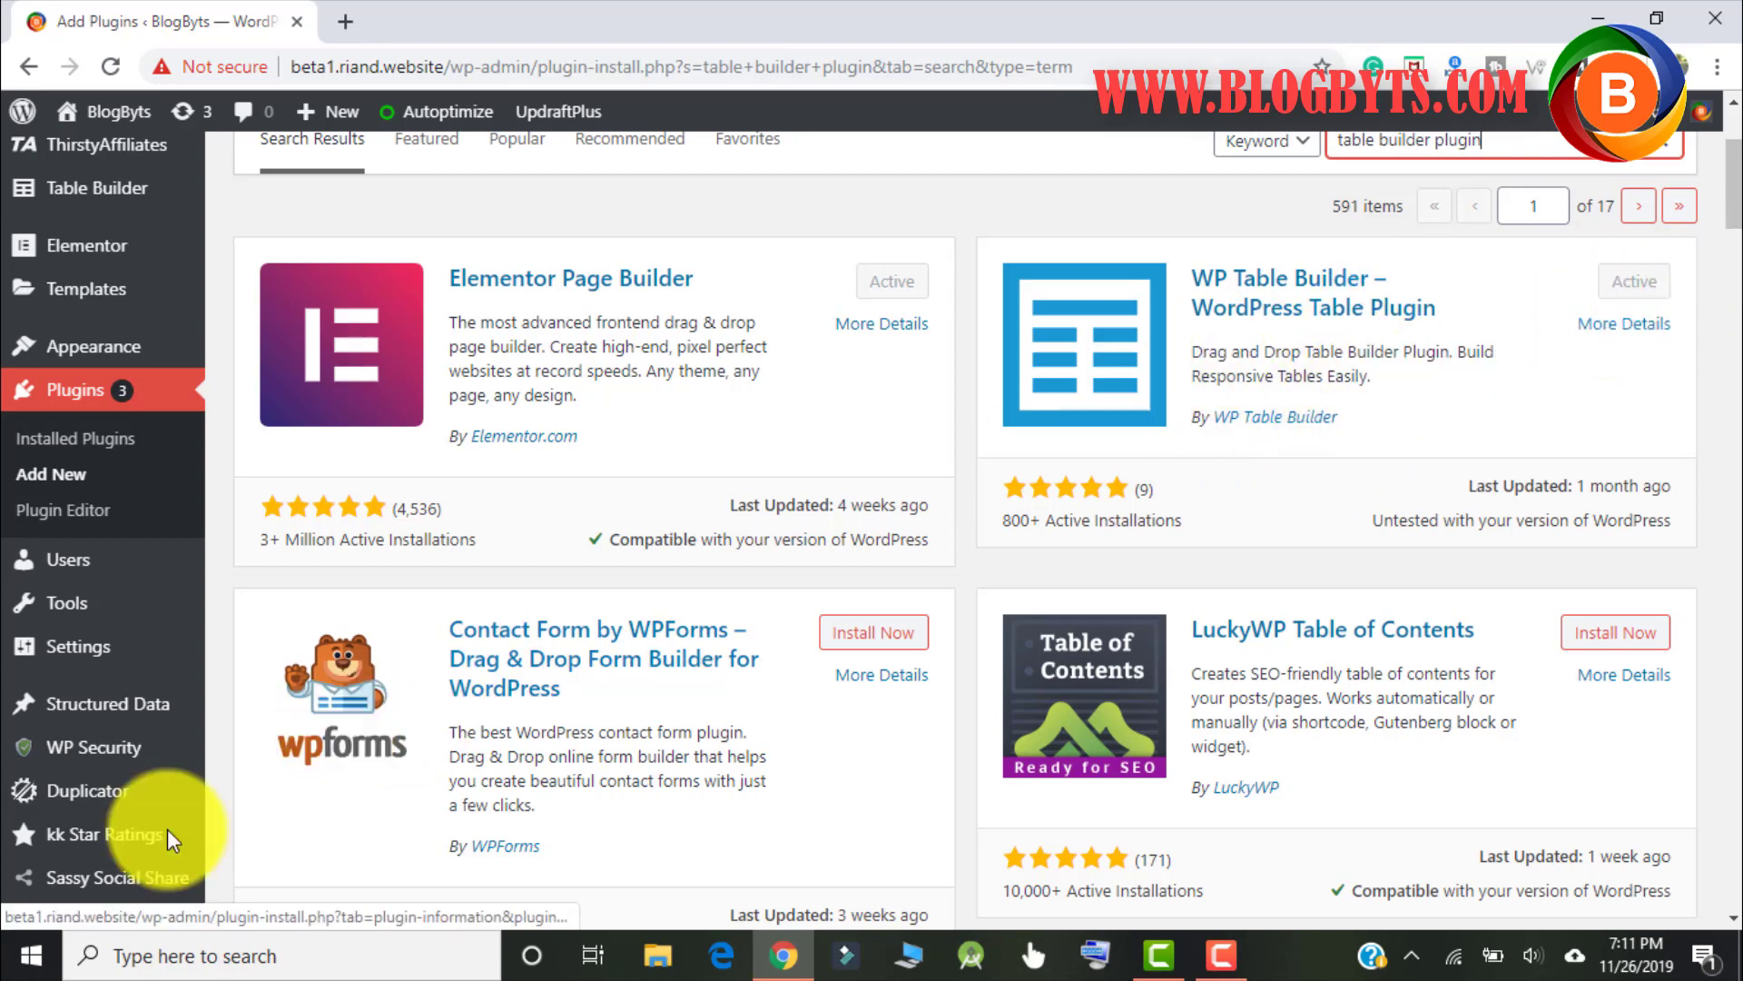
{"action": "scroll", "coordinate": [120, 657], "scroll_direction": "down", "scroll_amount": 2}
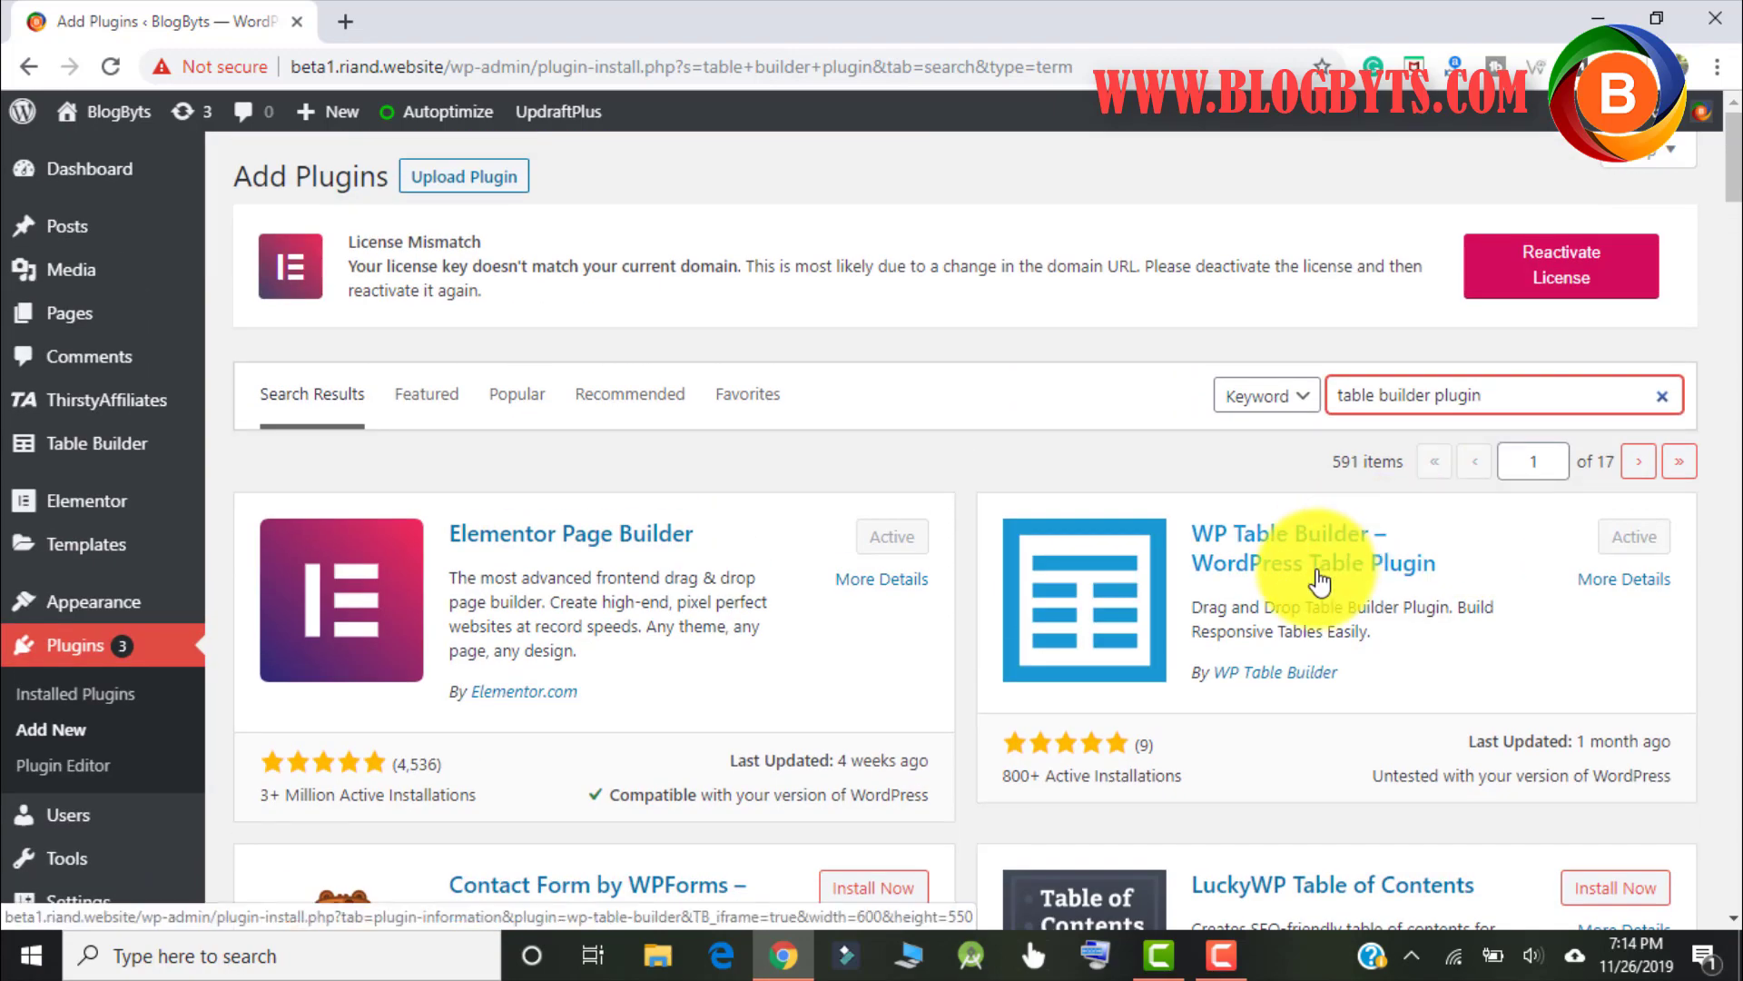
{"action": "mouse_move", "coordinate": [96, 188]}
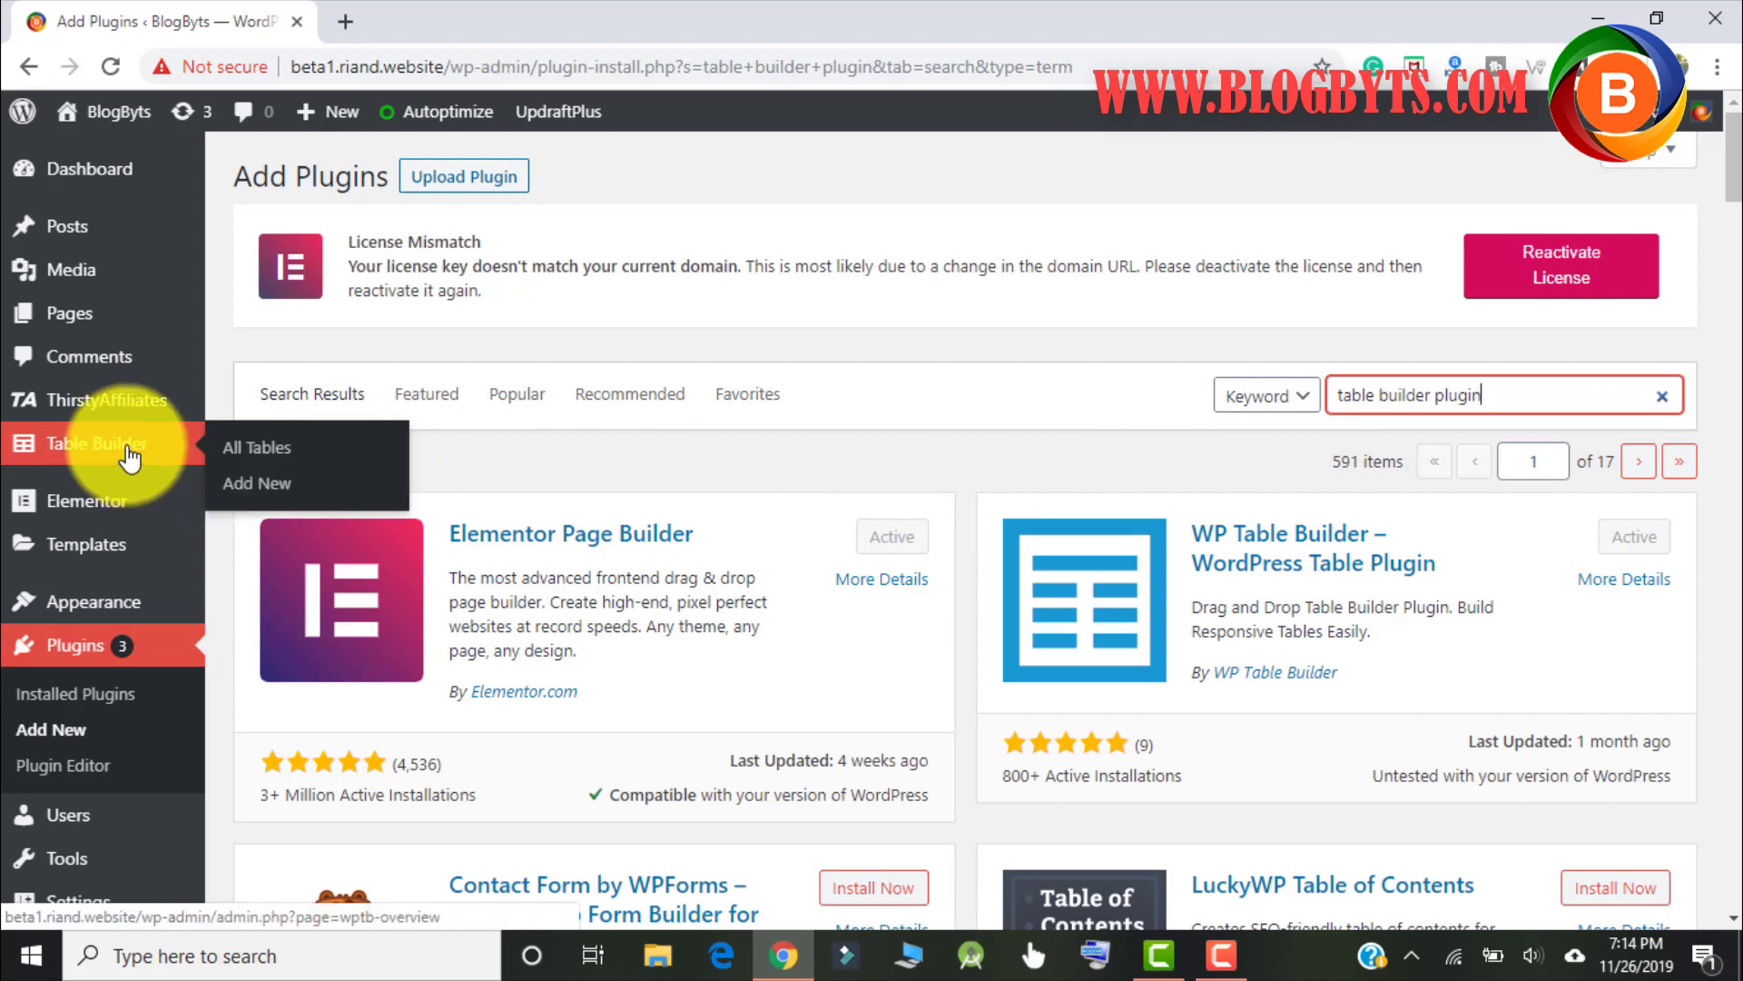
Generate a new Table Builder table with 2 columns and 5 rows
{"action": "left_click", "coordinate": [262, 496]}
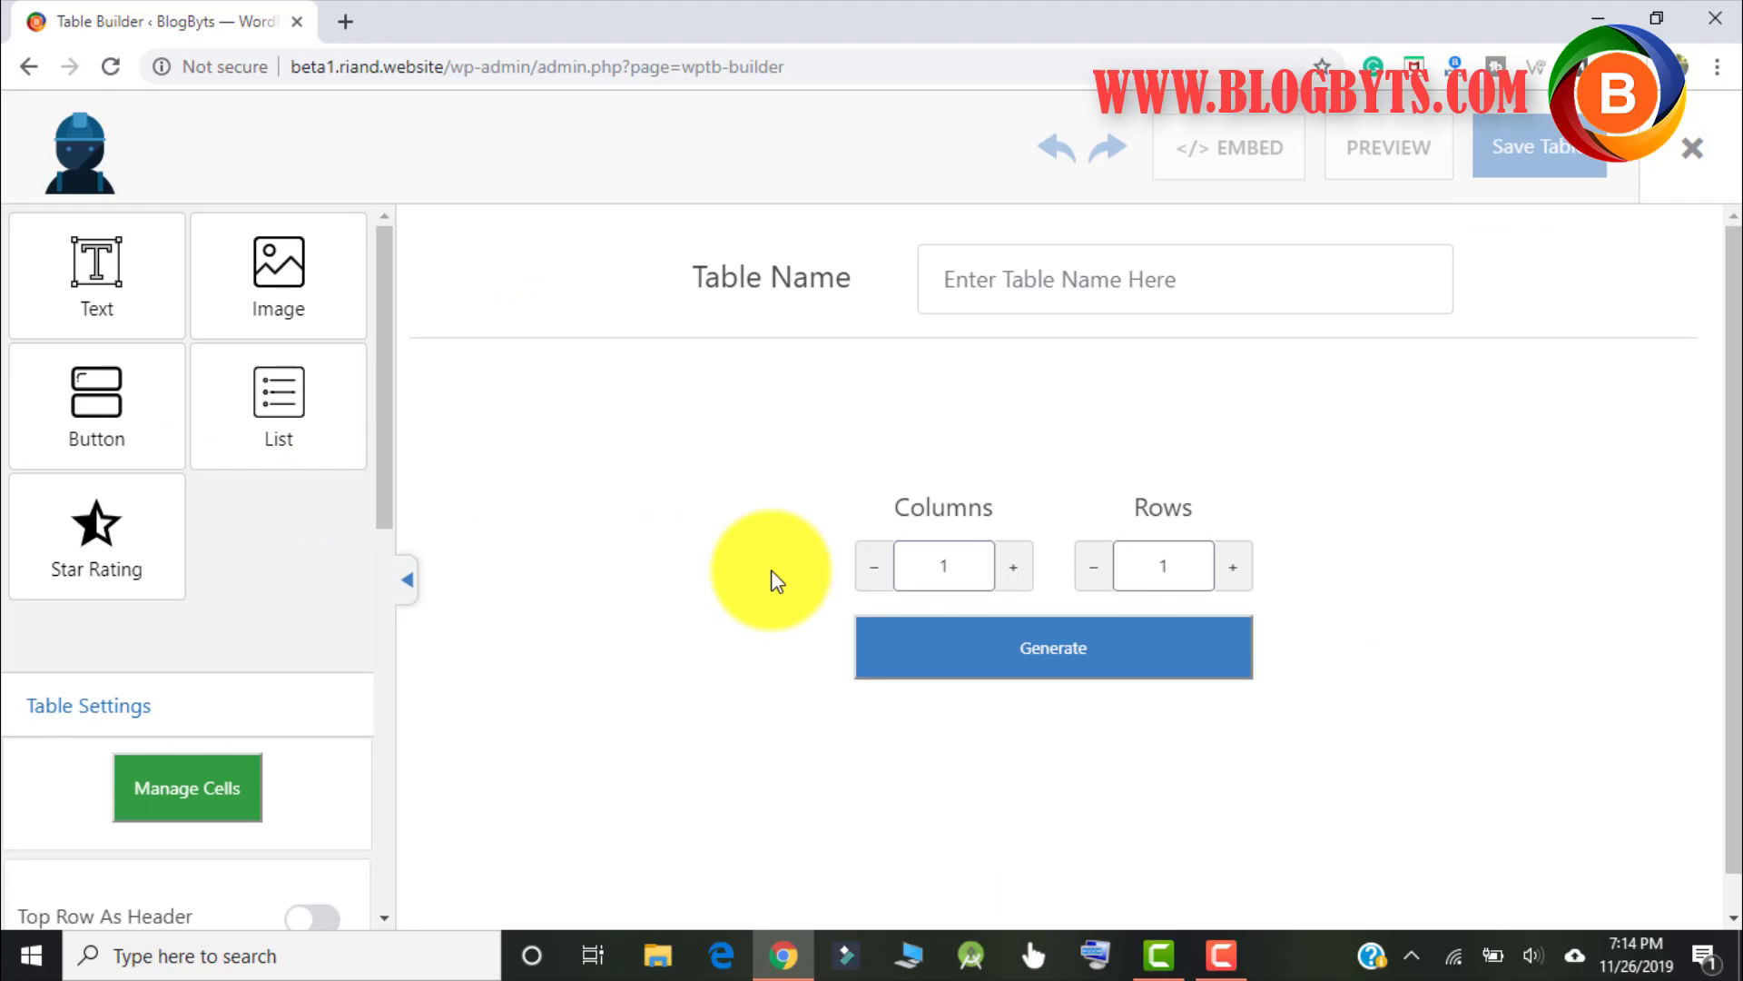
{"action": "double_click", "coordinate": [929, 565]}
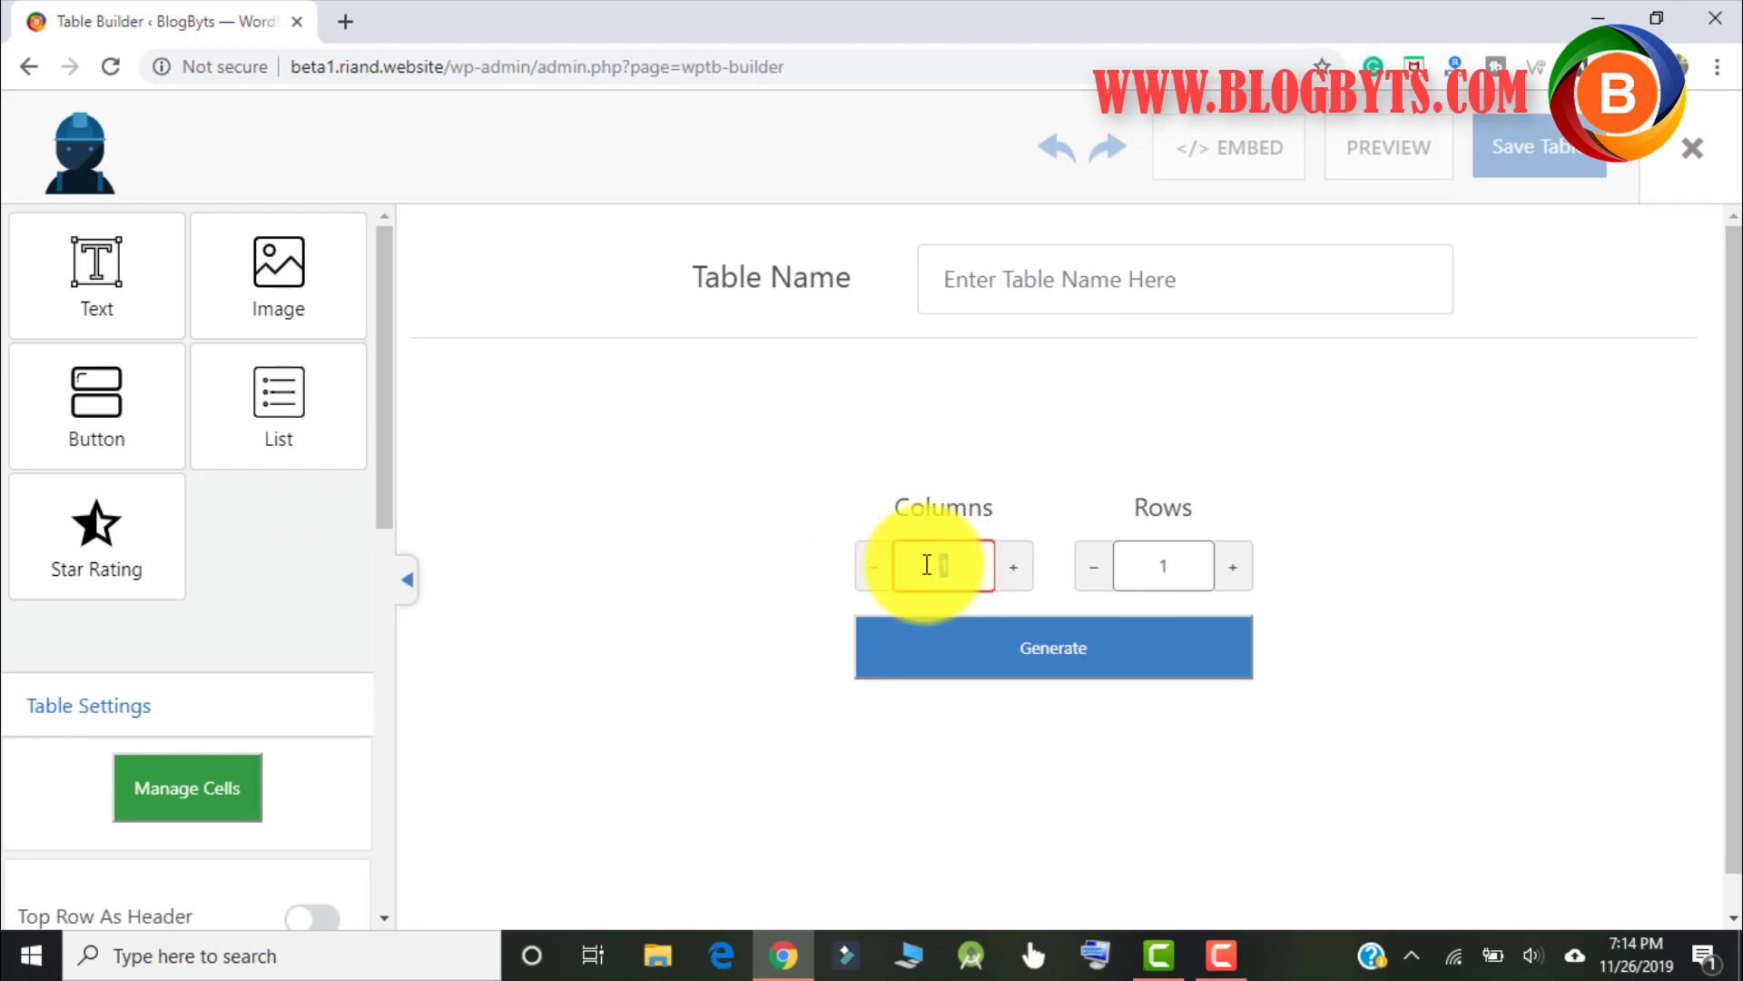
{"action": "type", "text": "5"}
{"action": "key", "text": "BackSpace"}
{"action": "type", "text": "2"}
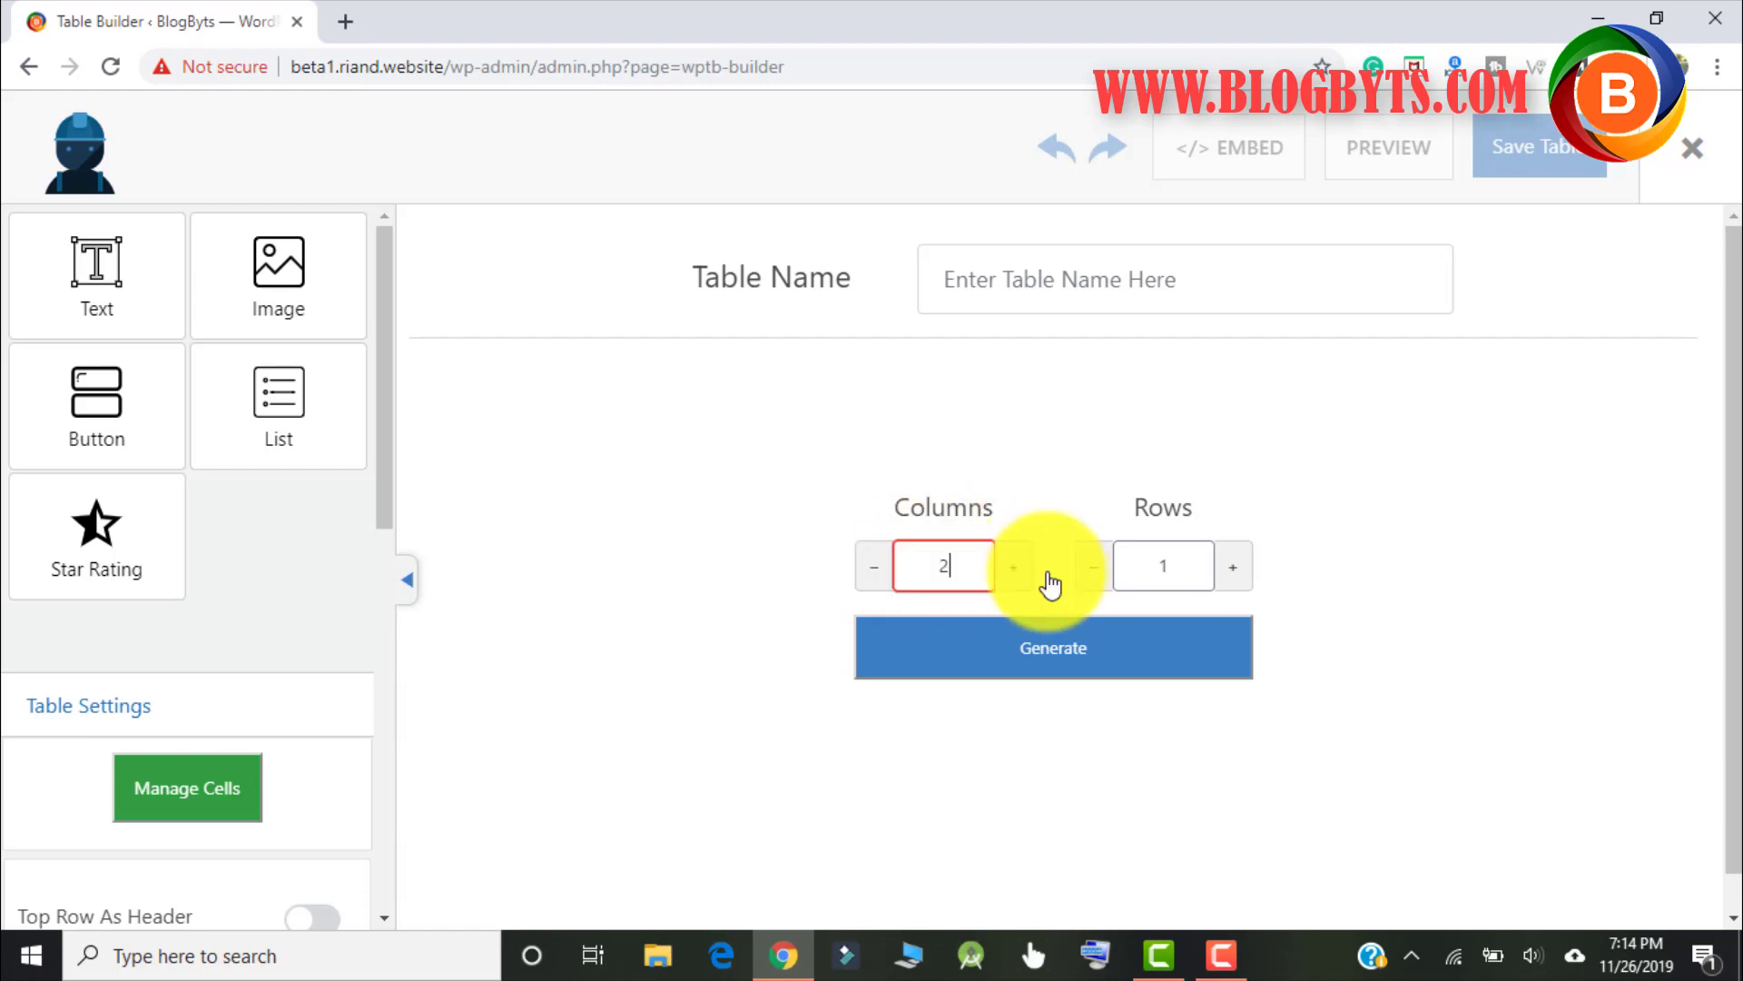
{"action": "double_click", "coordinate": [1161, 565]}
{"action": "type", "text": "5"}
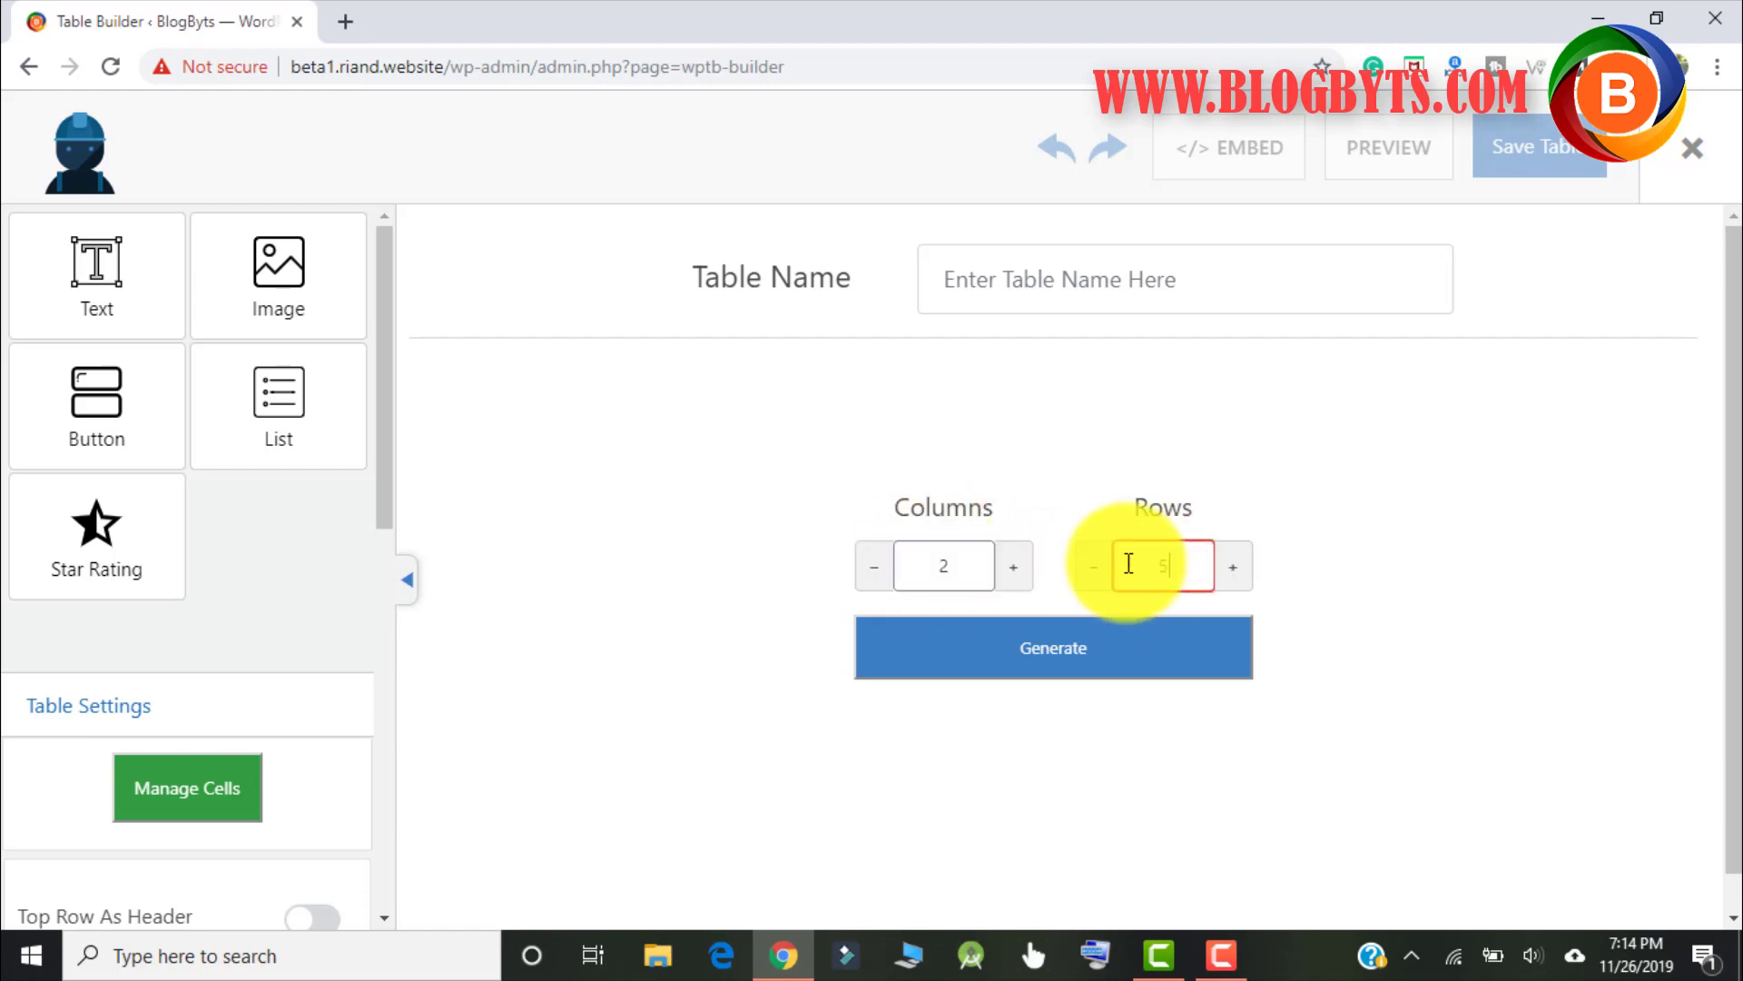
{"action": "left_click", "coordinate": [1077, 652]}
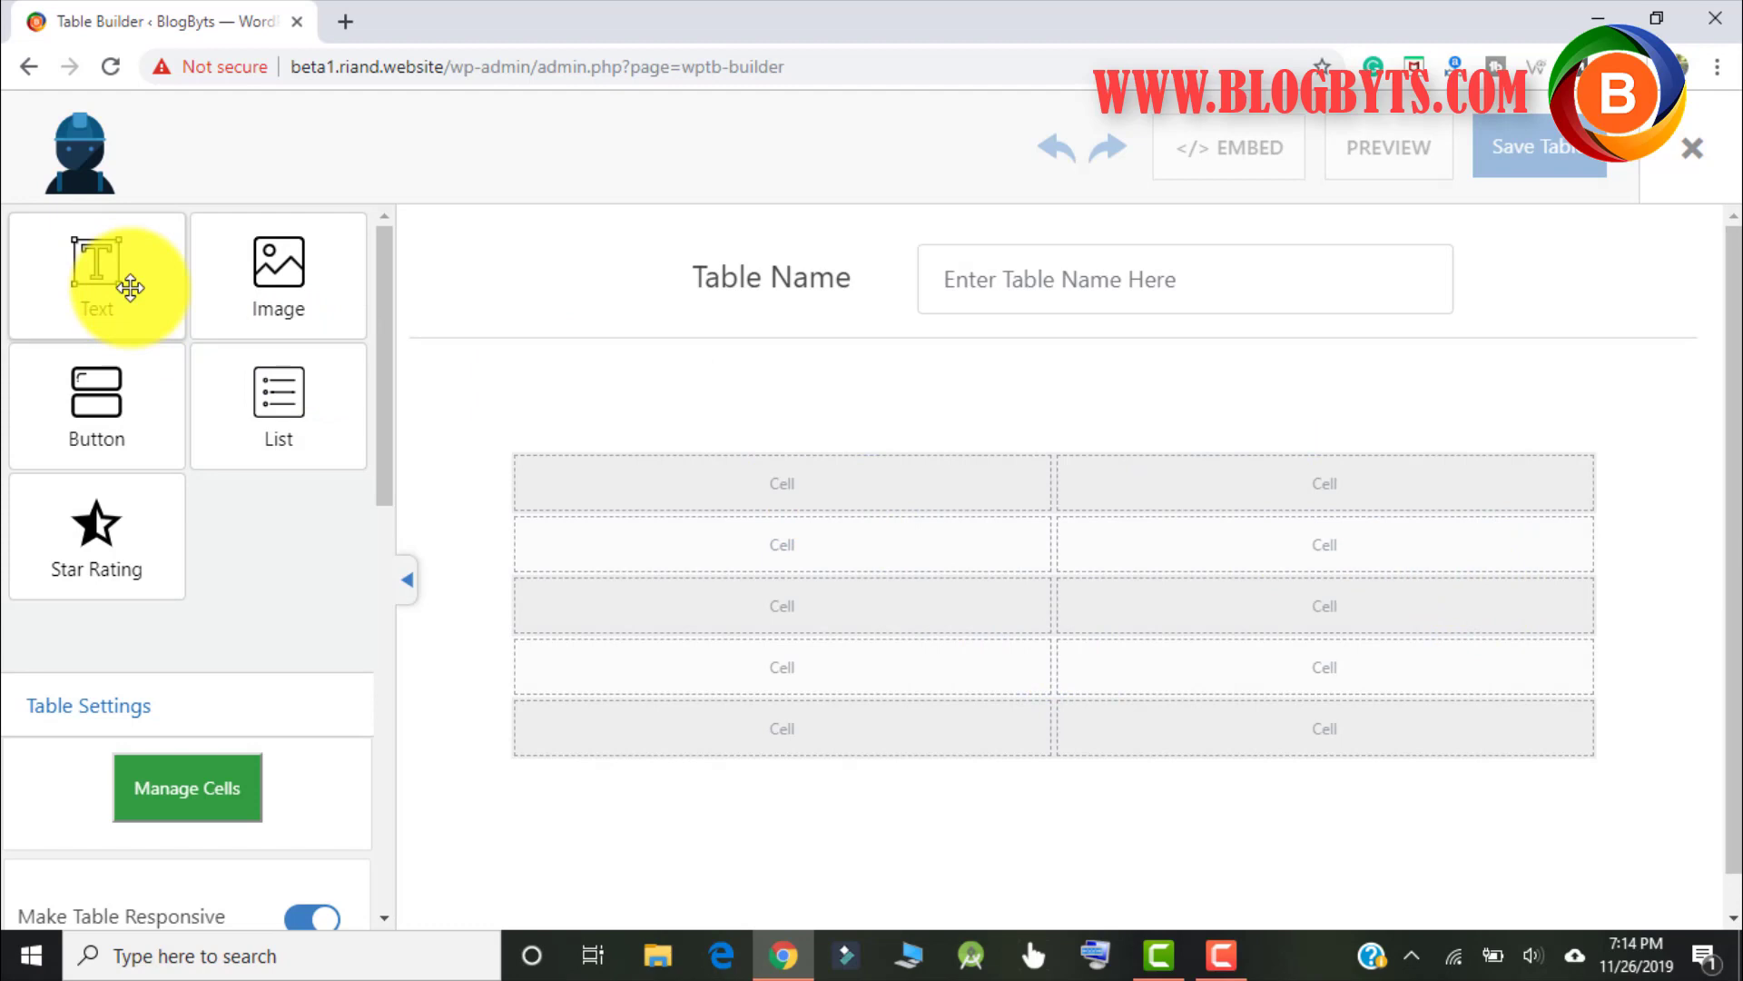
Place Text, Image (first media-library picture), Button, Star Rating and List widgets into table cells
{"action": "left_click_drag", "start_coordinate": [125, 281], "coordinate": [788, 504]}
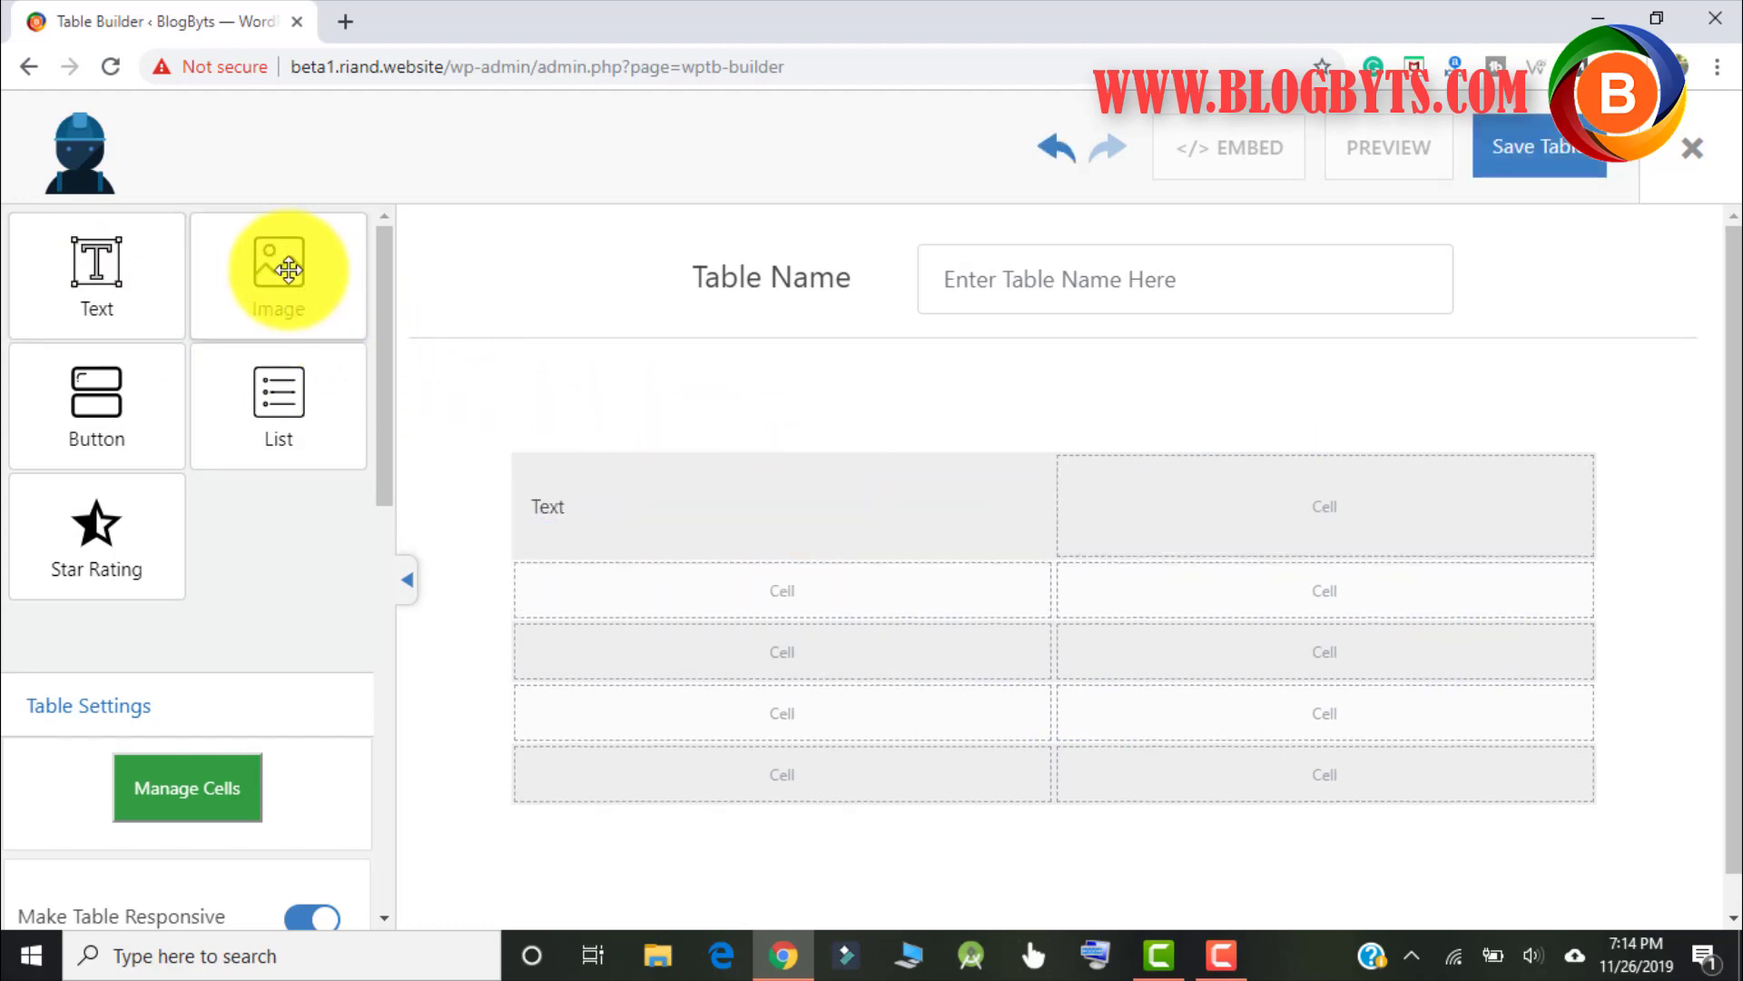
{"action": "mouse_move", "coordinate": [278, 272]}
{"action": "left_mouse_down"}
{"action": "mouse_move", "coordinate": [1293, 471]}
{"action": "mouse_move", "coordinate": [1320, 500]}
{"action": "left_mouse_up"}
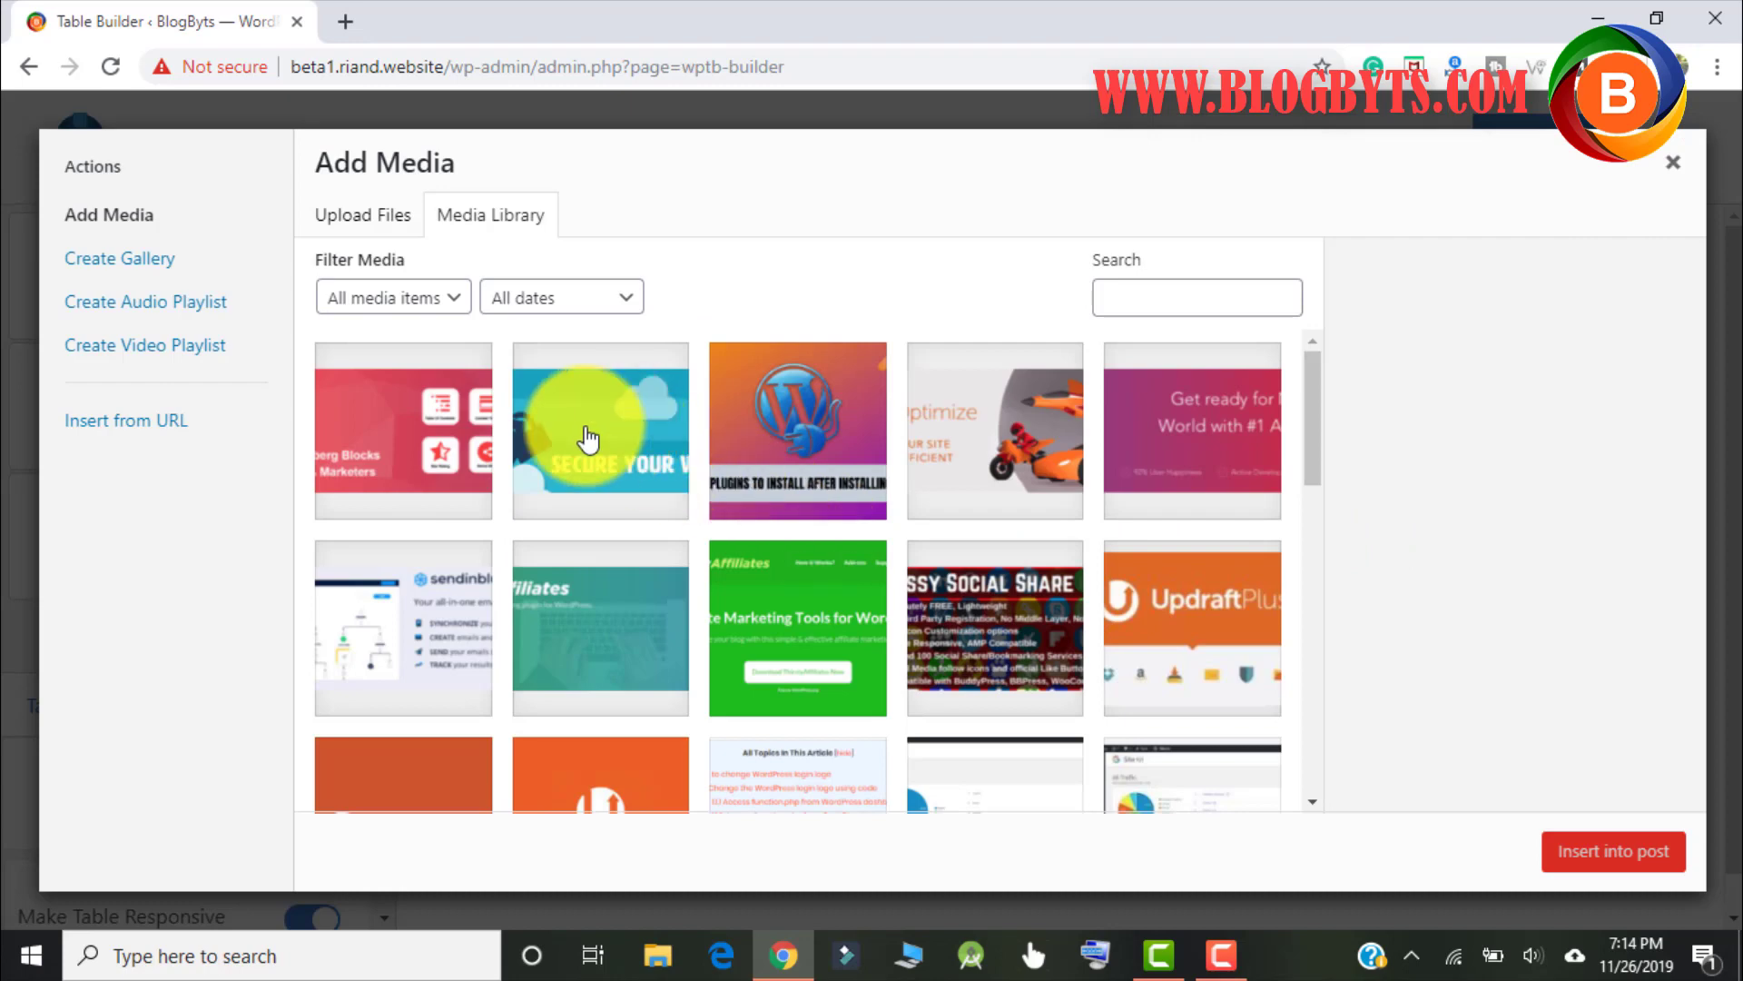
{"action": "left_click", "coordinate": [409, 430]}
{"action": "left_click", "coordinate": [1574, 842]}
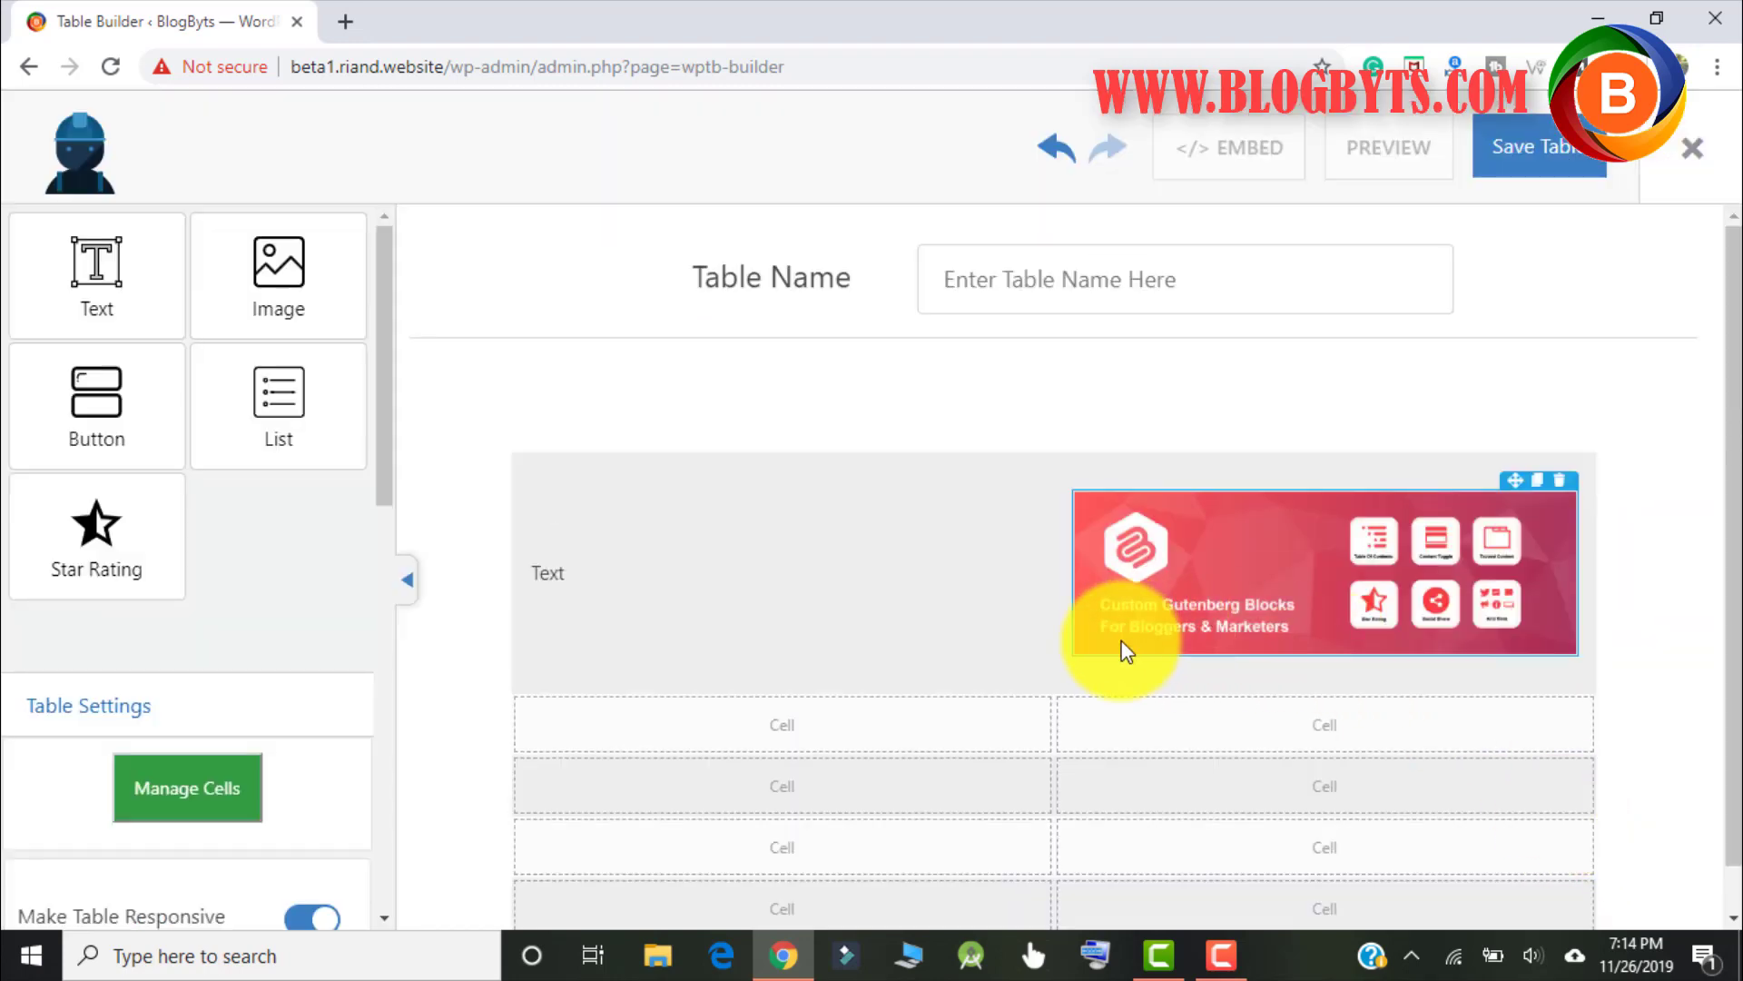
{"action": "left_click_drag", "start_coordinate": [96, 408], "coordinate": [1347, 749]}
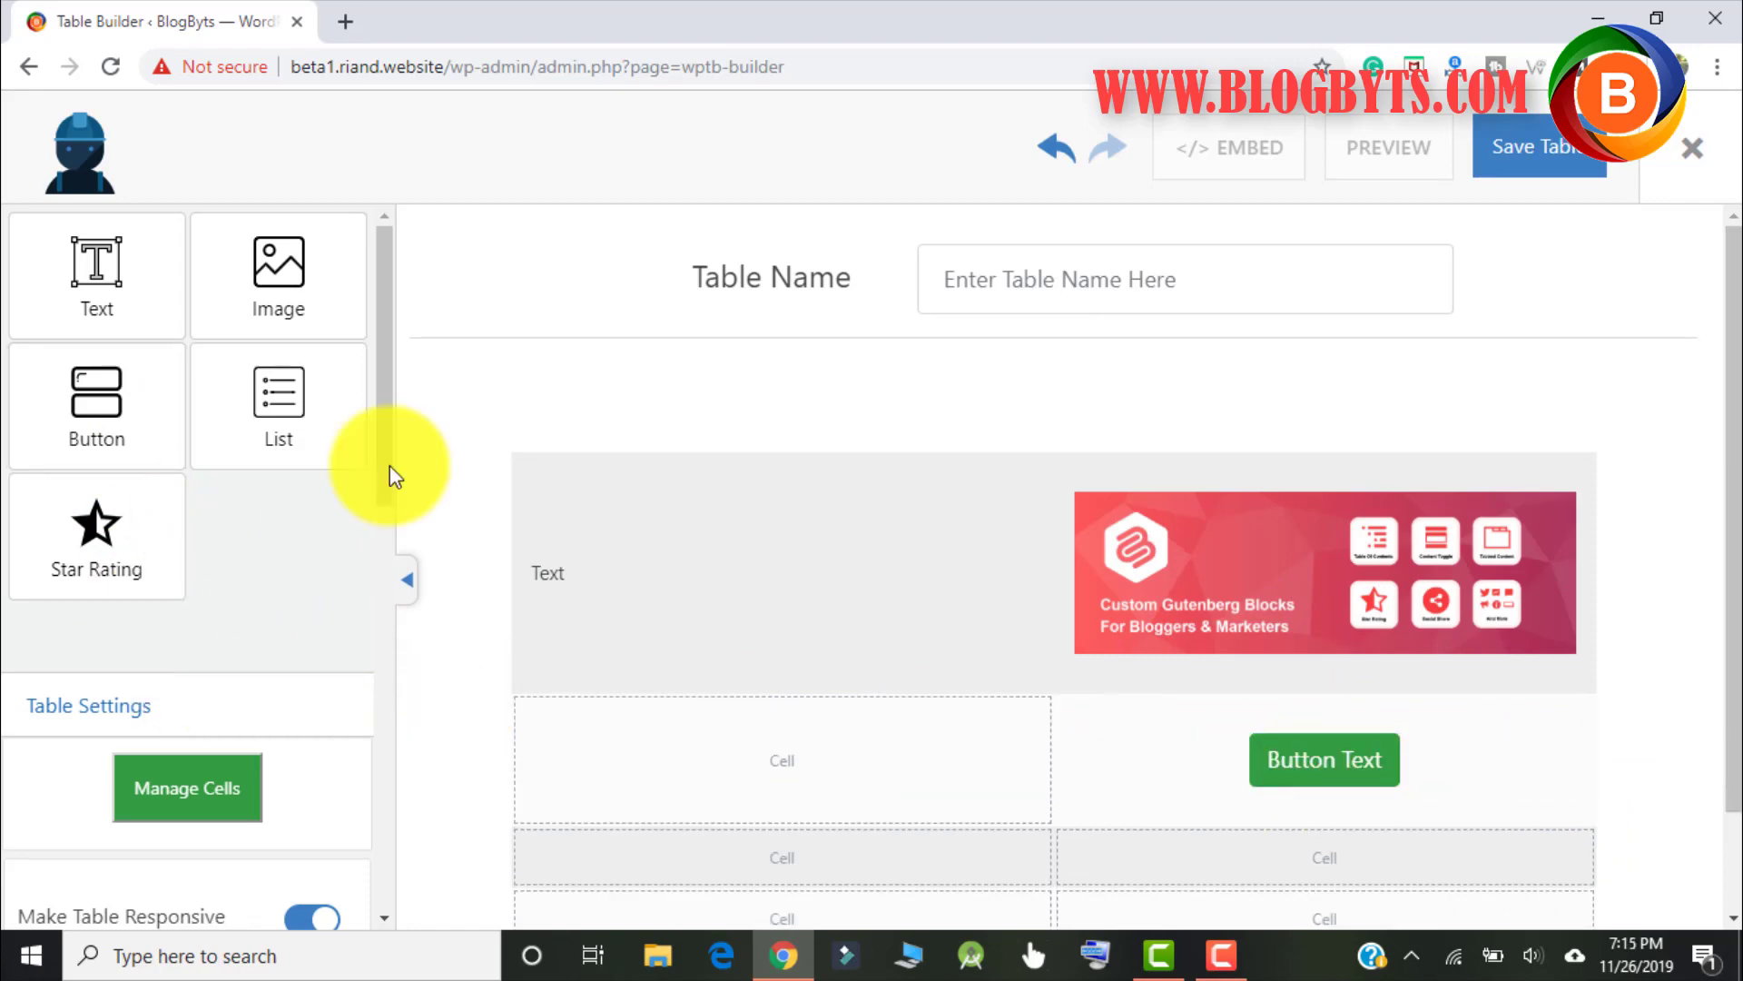
{"action": "scroll", "coordinate": [908, 467], "scroll_direction": "down", "scroll_amount": 1}
{"action": "left_click_drag", "start_coordinate": [109, 507], "coordinate": [1304, 739]}
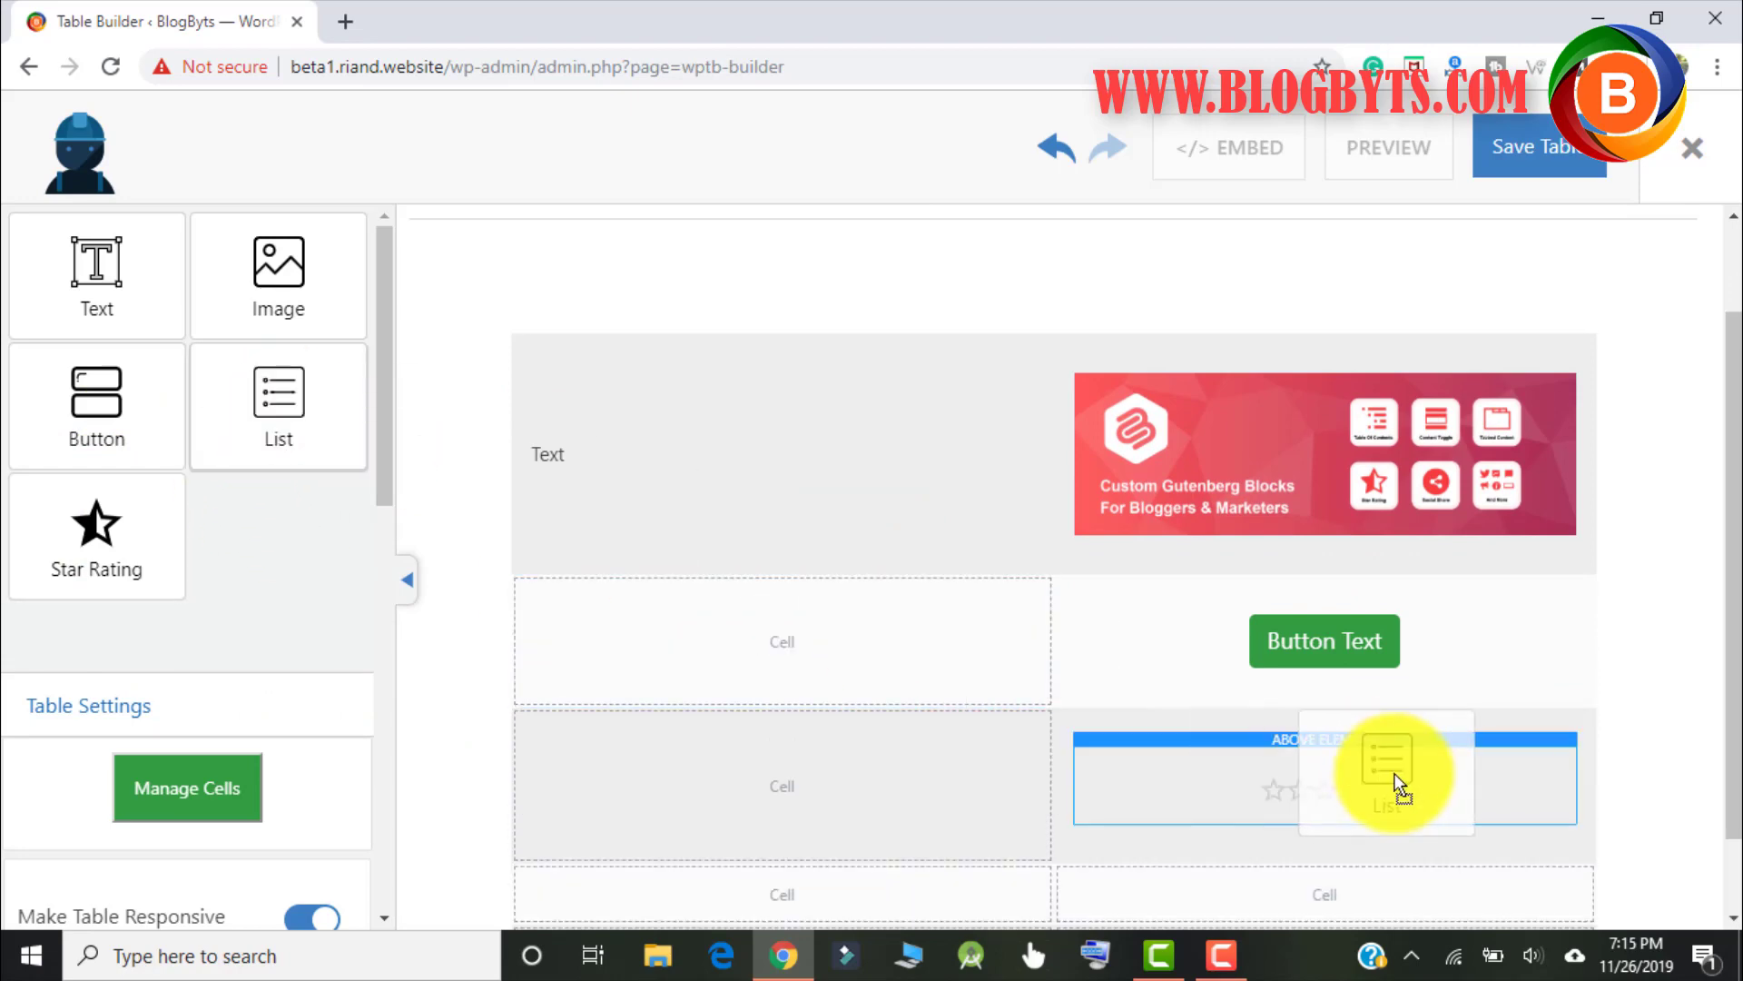
{"action": "left_click_drag", "start_coordinate": [257, 415], "coordinate": [1392, 770]}
{"action": "scroll", "coordinate": [1305, 720], "scroll_direction": "down", "scroll_amount": 2}
{"action": "scroll", "coordinate": [1323, 681], "scroll_direction": "up", "scroll_amount": 2}
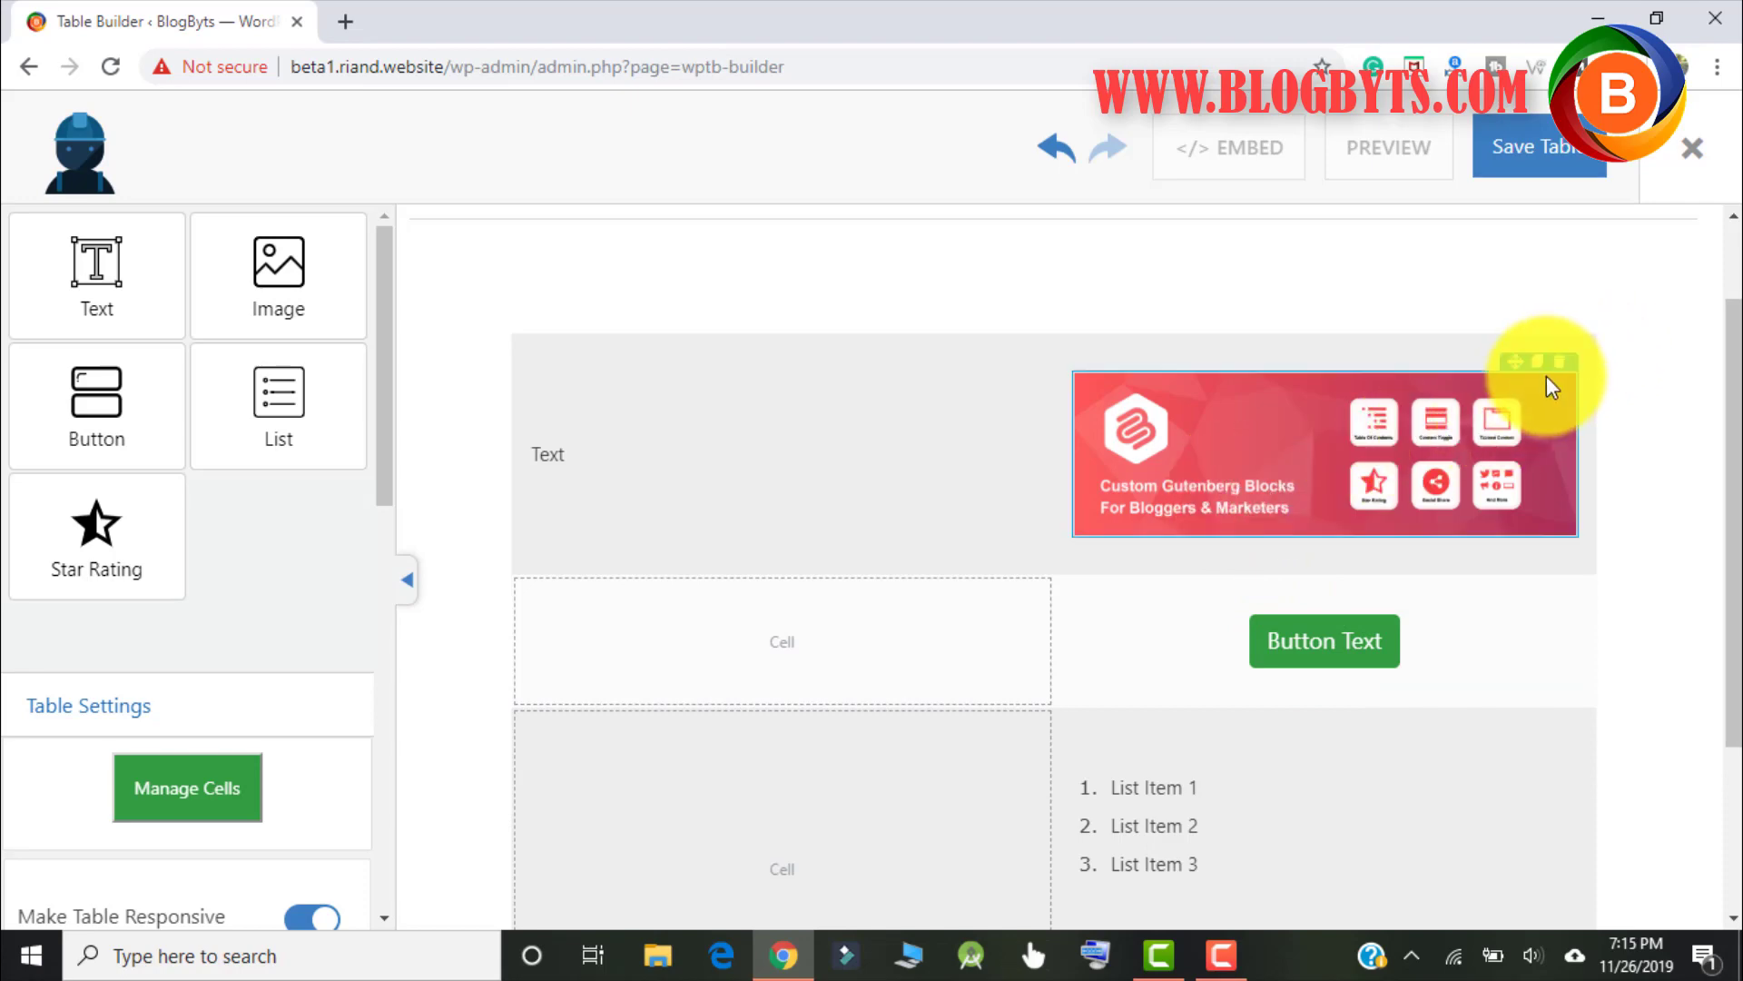
Remove the picture and add a second-row Text element, replacing its placeholder with 'Testing'
{"action": "left_click", "coordinate": [1559, 362]}
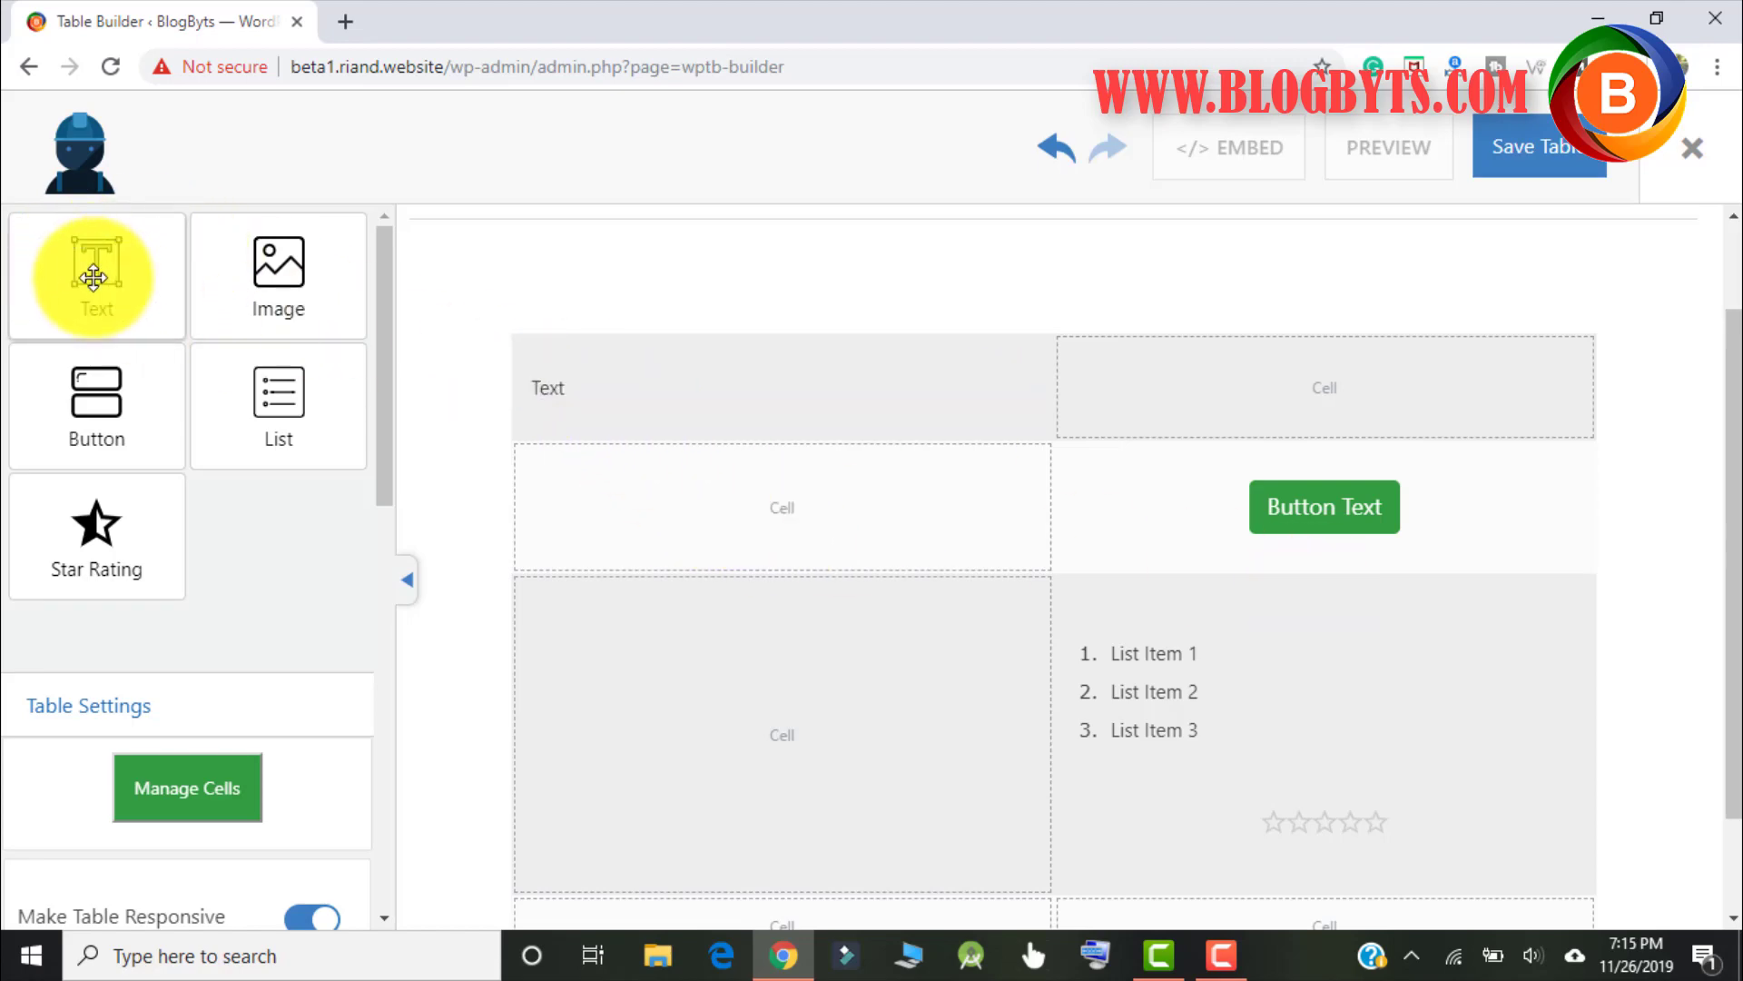
{"action": "left_click_drag", "start_coordinate": [91, 272], "coordinate": [774, 545]}
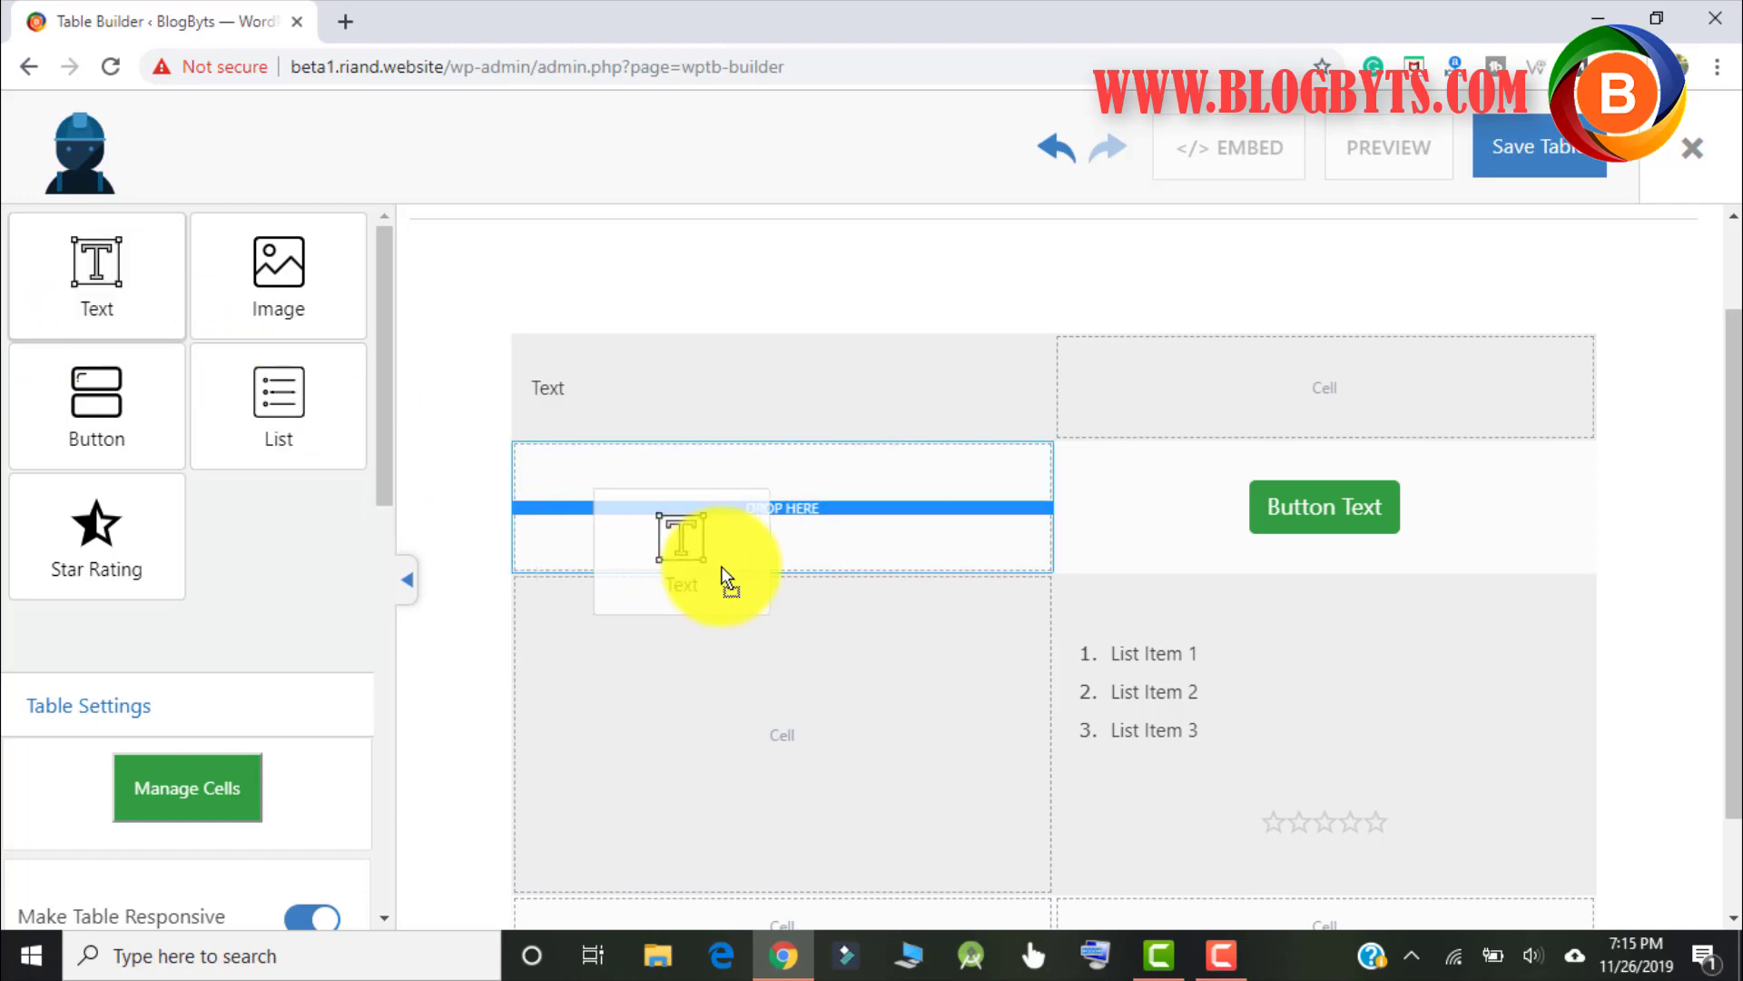
{"action": "double_click", "coordinate": [545, 505]}
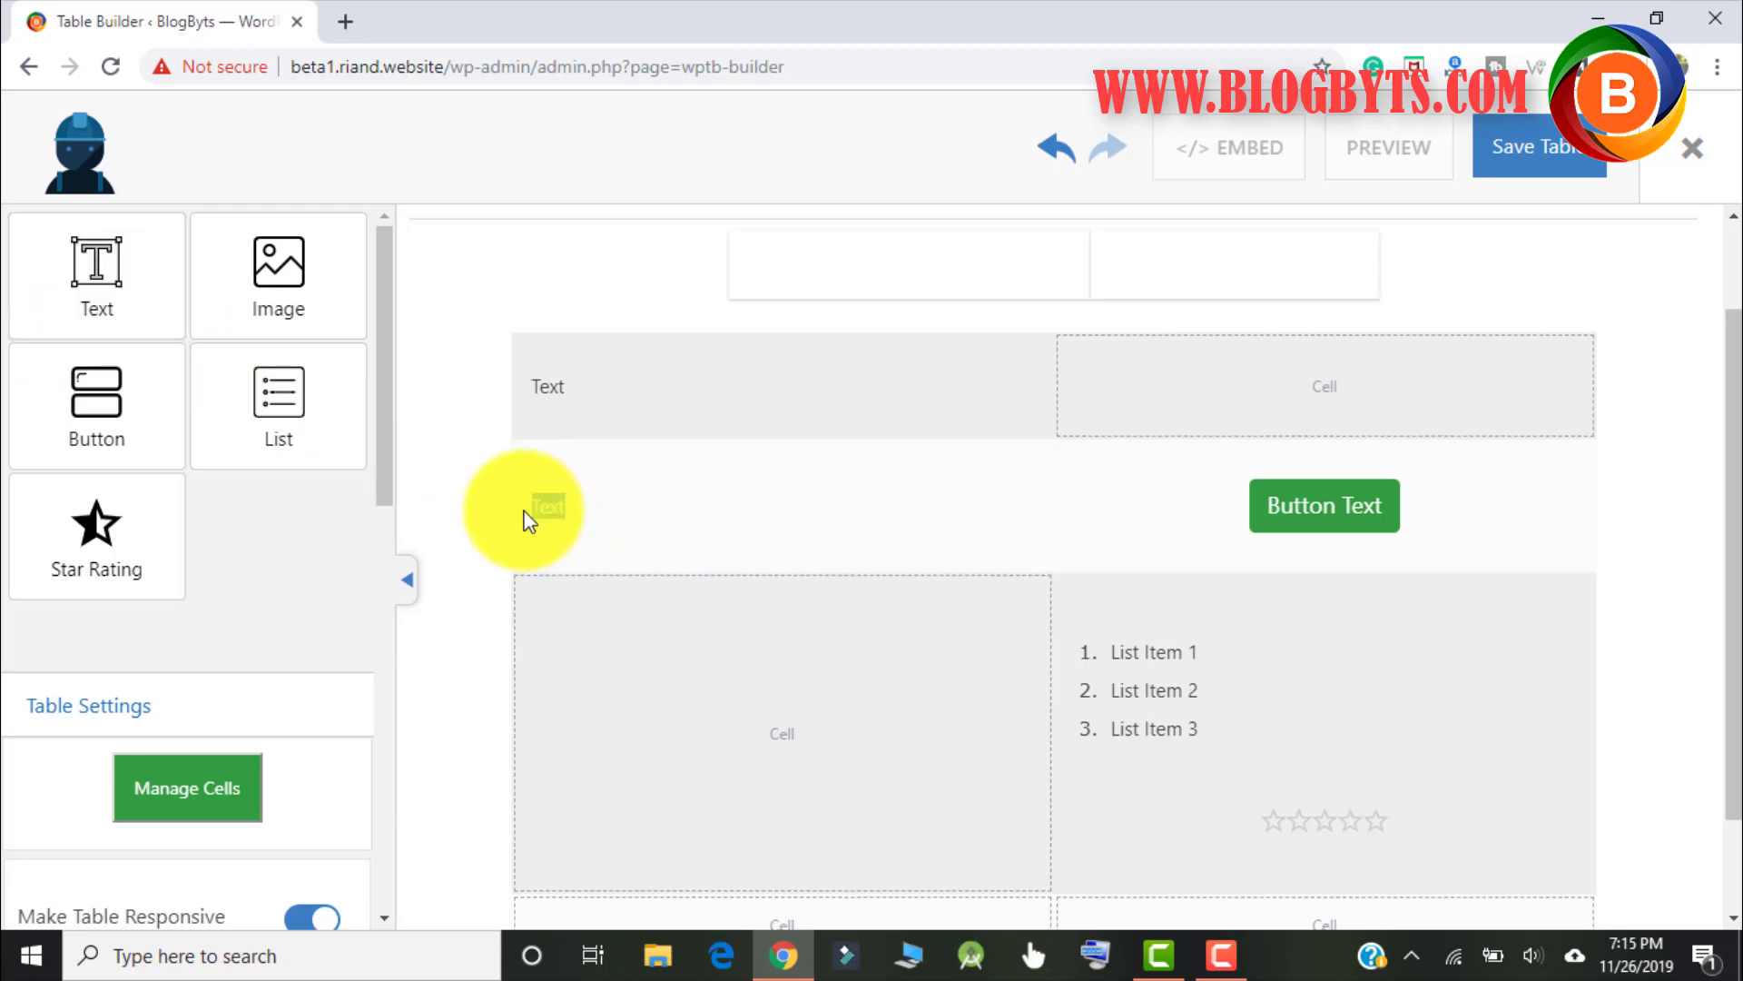
{"action": "key", "text": "BackSpace"}
{"action": "type", "text": "sting"}
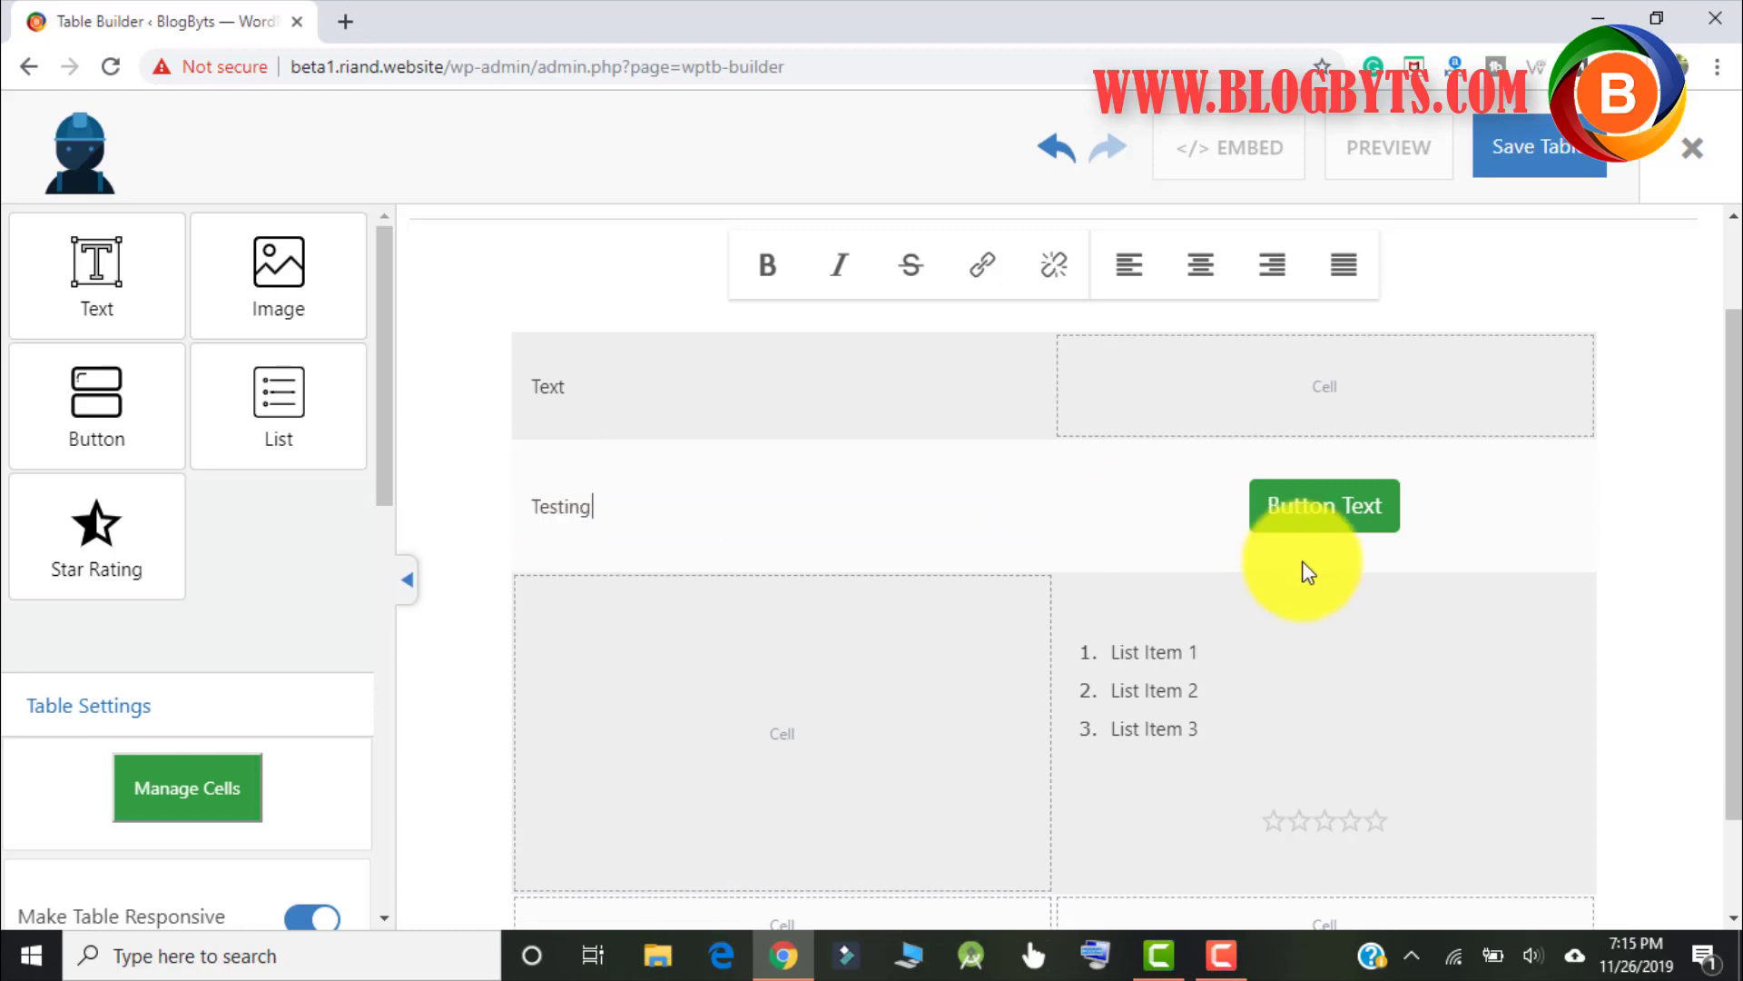
Change the button label to 'Live' and begin entering its link
{"action": "left_click", "coordinate": [1361, 519]}
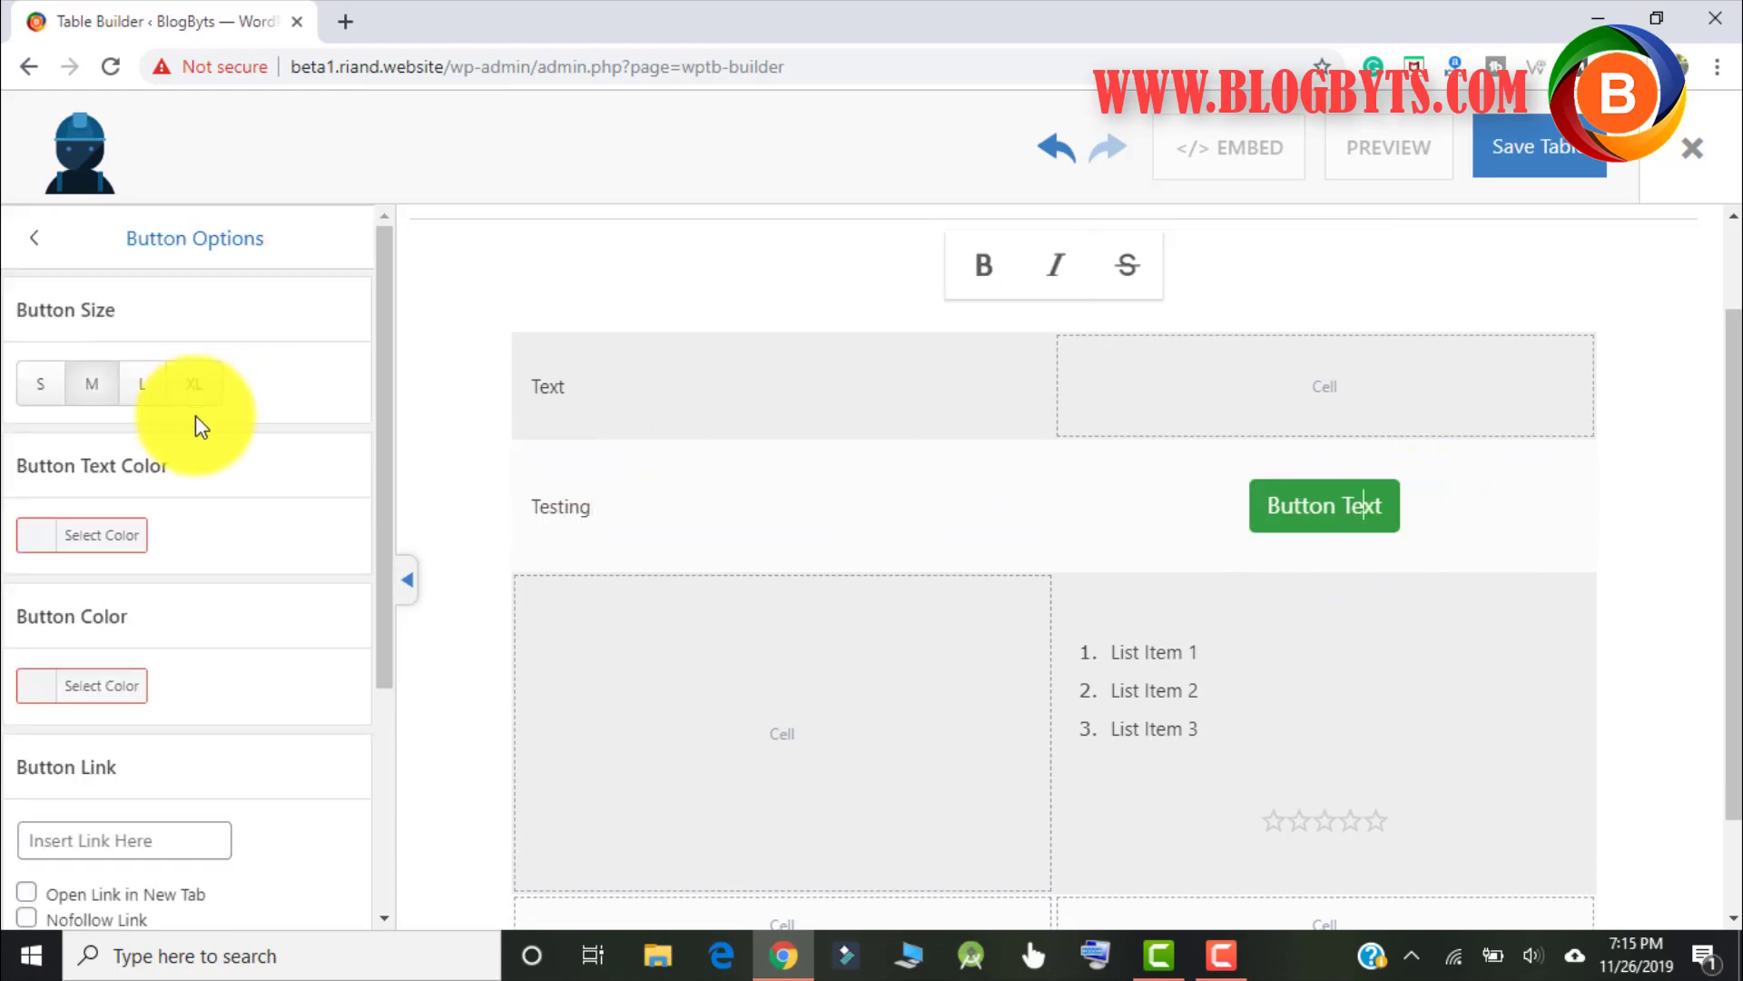
{"action": "left_click", "coordinate": [1360, 507]}
{"action": "key", "text": "Delete"}
{"action": "key", "text": "Delete"}
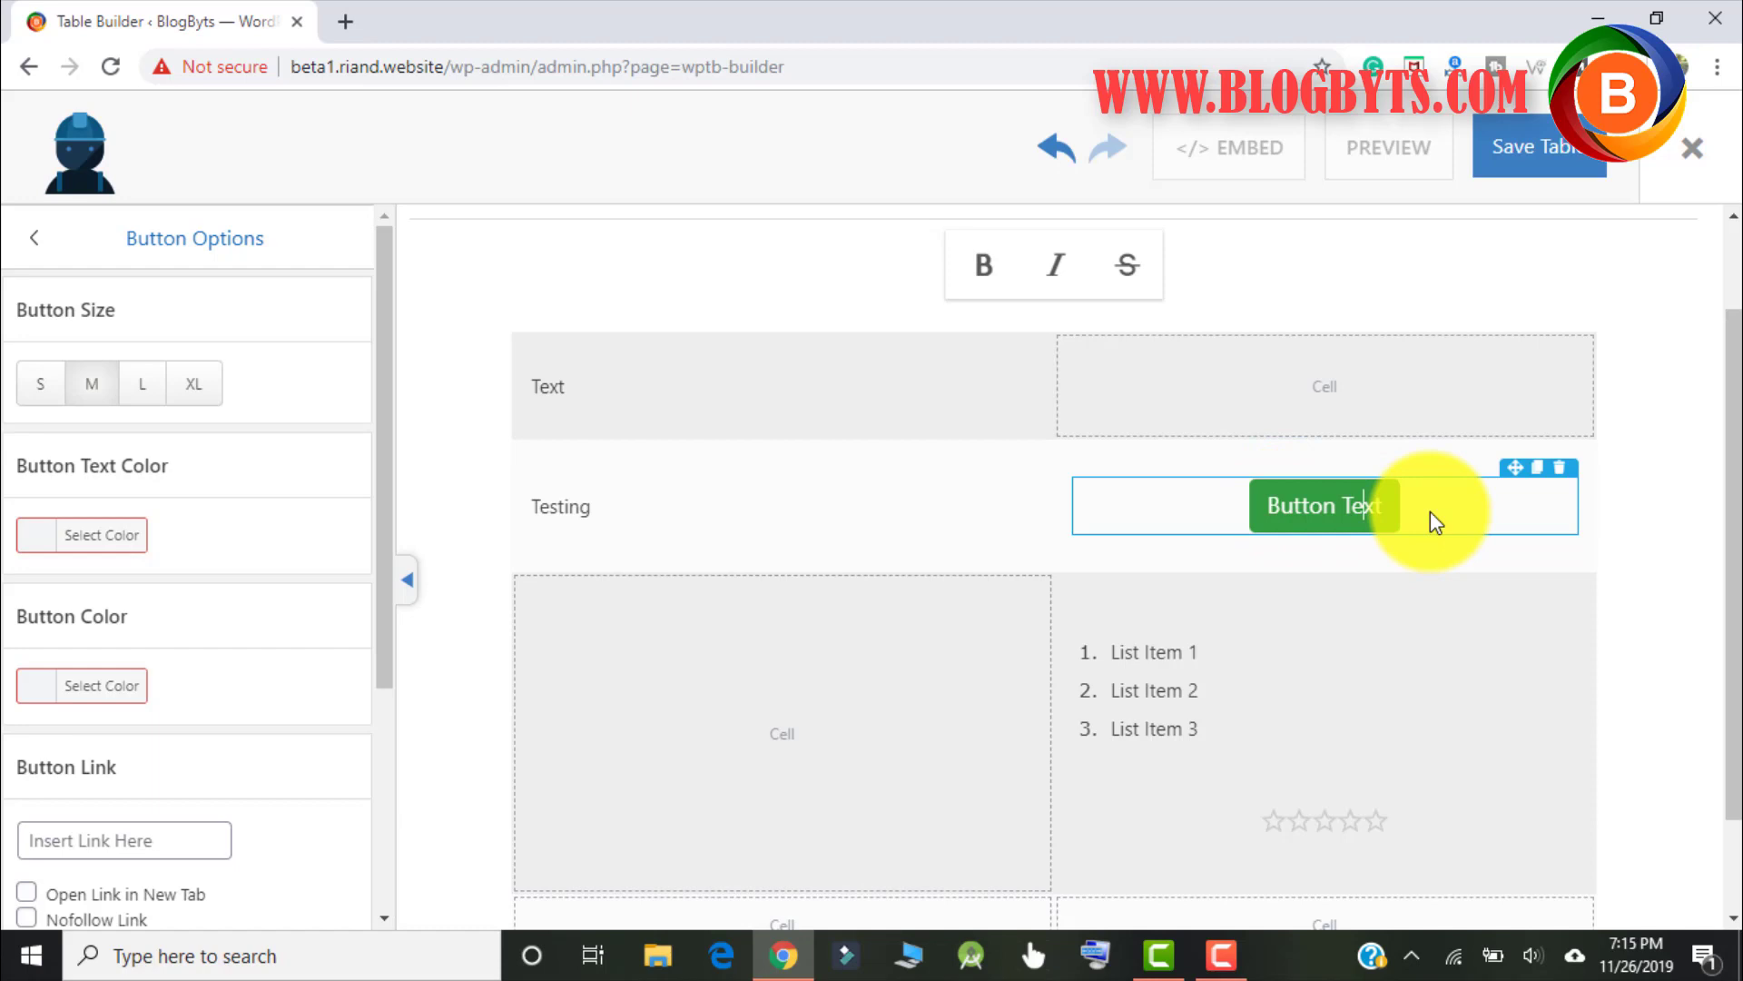
{"action": "key", "text": "BackSpace"}
{"action": "key", "text": "BackSpace"}
{"action": "key", "text": "BackSpace"}
{"action": "key", "text": "BackSpace"}
{"action": "key", "text": "BackSpace"}
{"action": "key", "text": "BackSpace"}
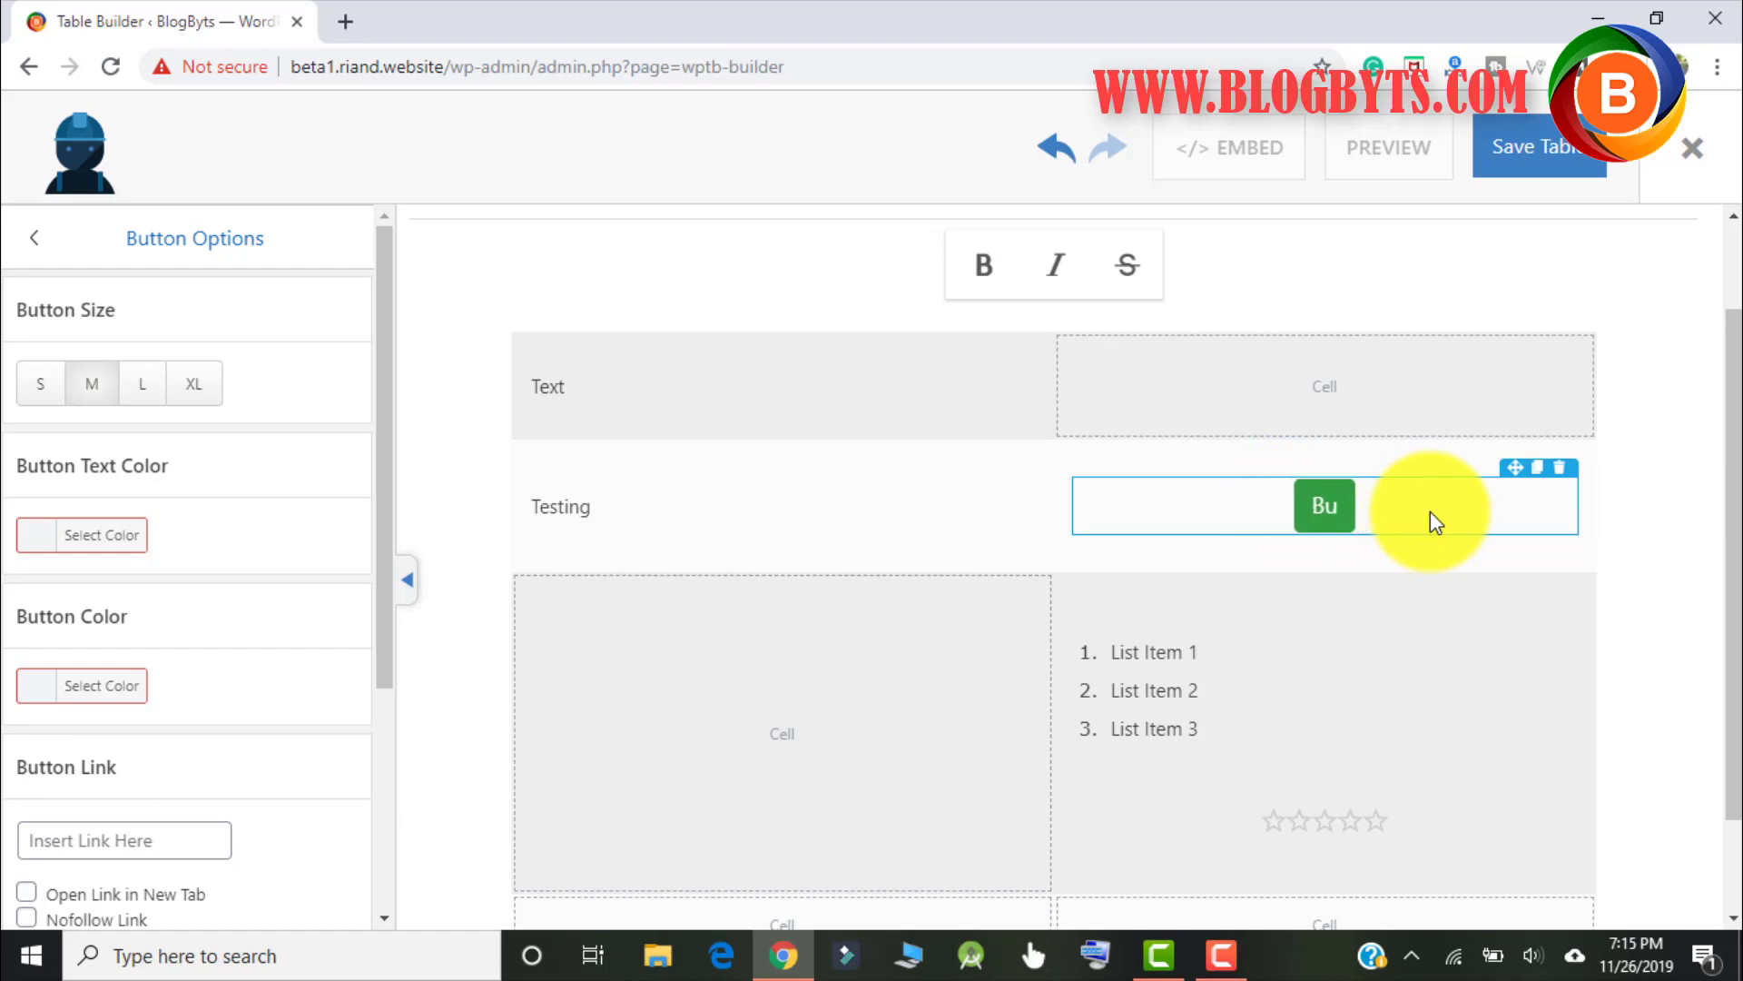
{"action": "key", "text": "BackSpace"}
{"action": "key", "text": "BackSpace"}
{"action": "type", "text": "ive"}
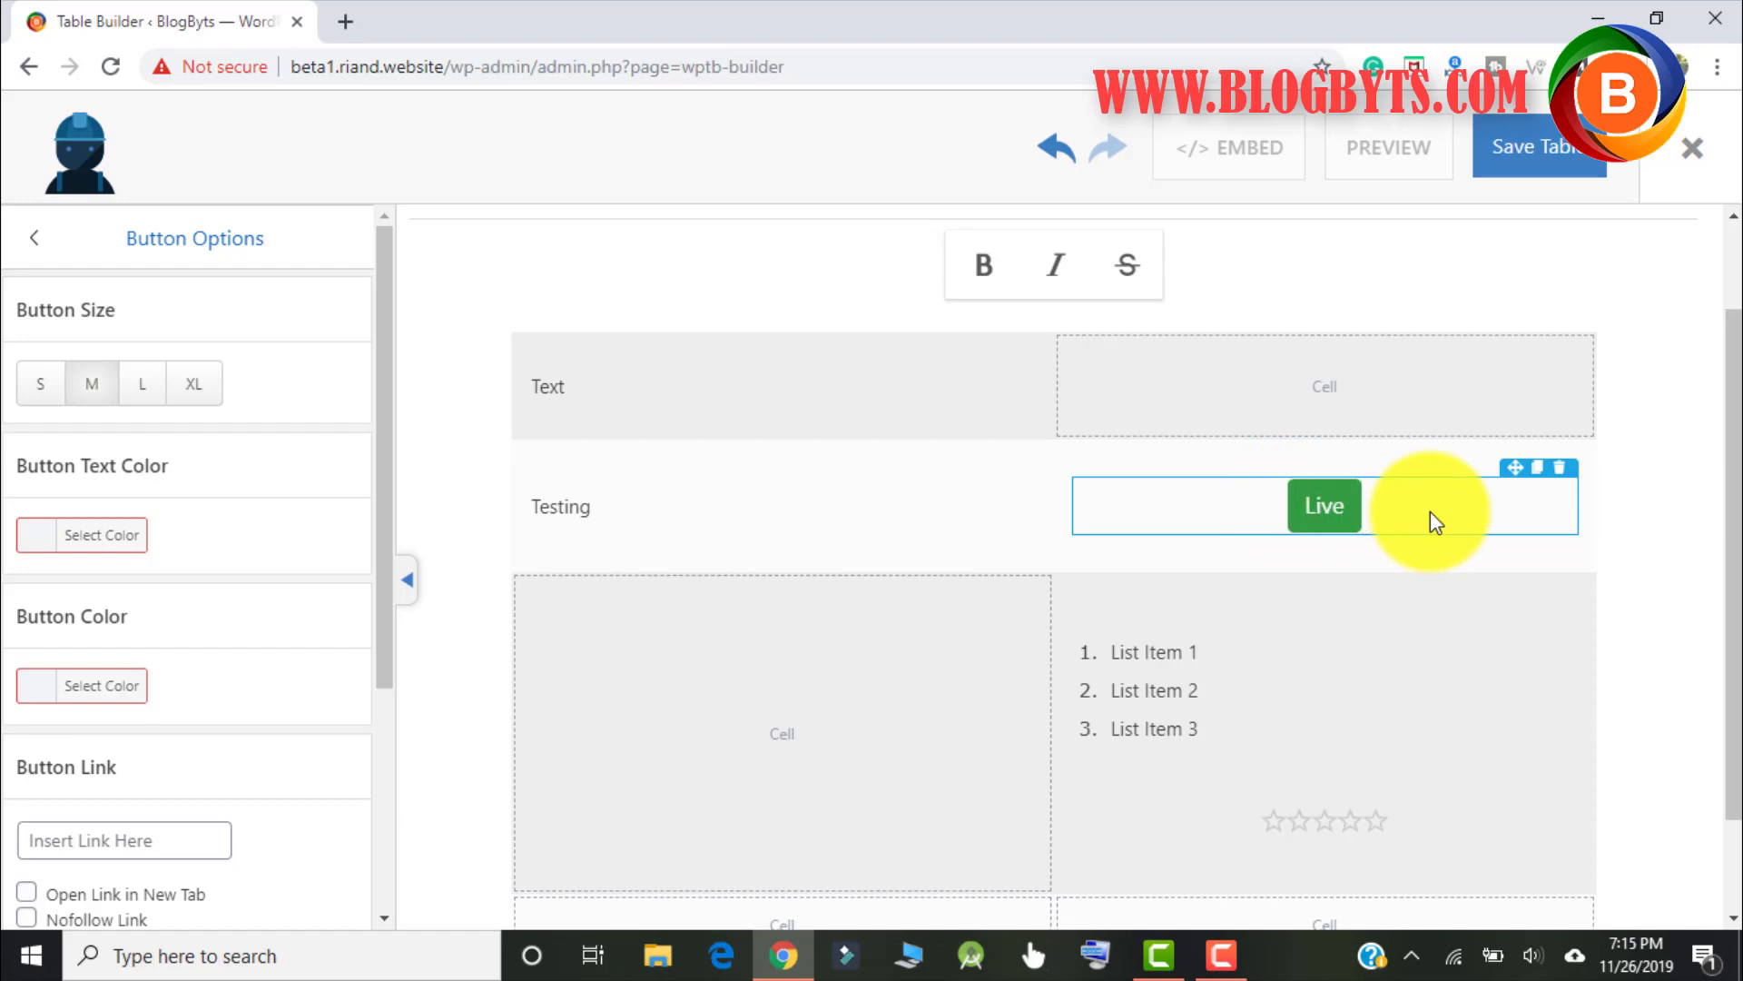
{"action": "scroll", "coordinate": [166, 631], "scroll_direction": "down", "scroll_amount": 2}
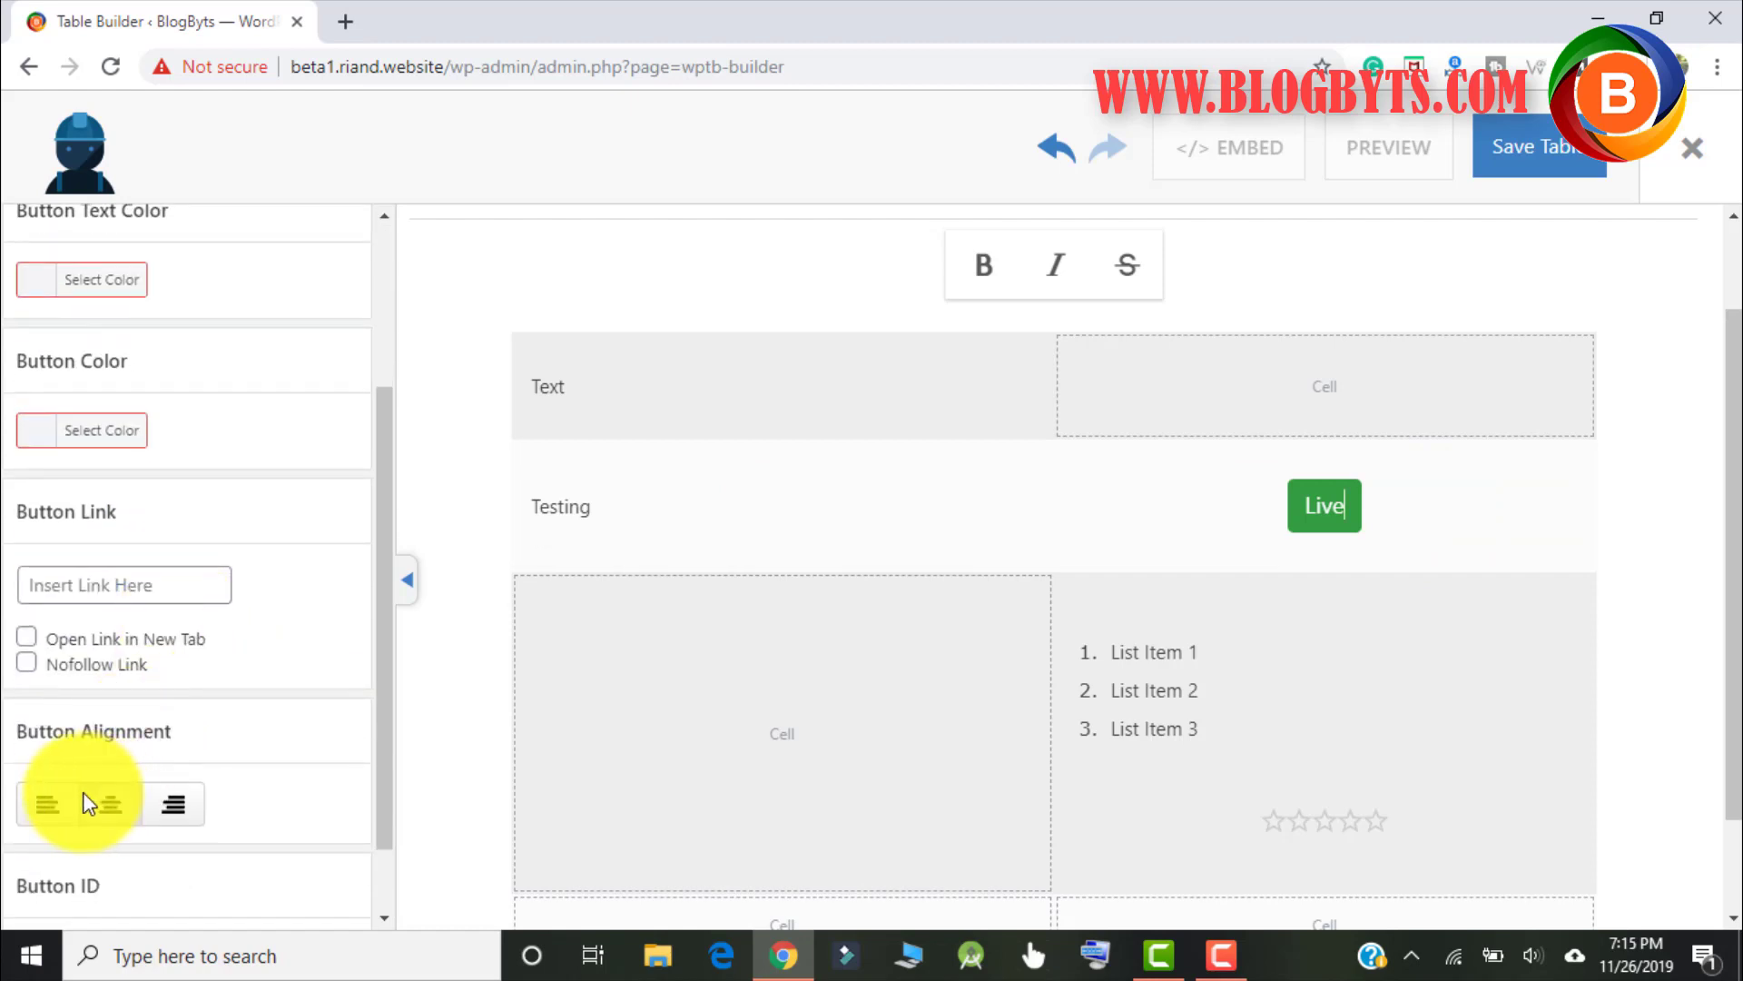
{"action": "left_click", "coordinate": [64, 588]}
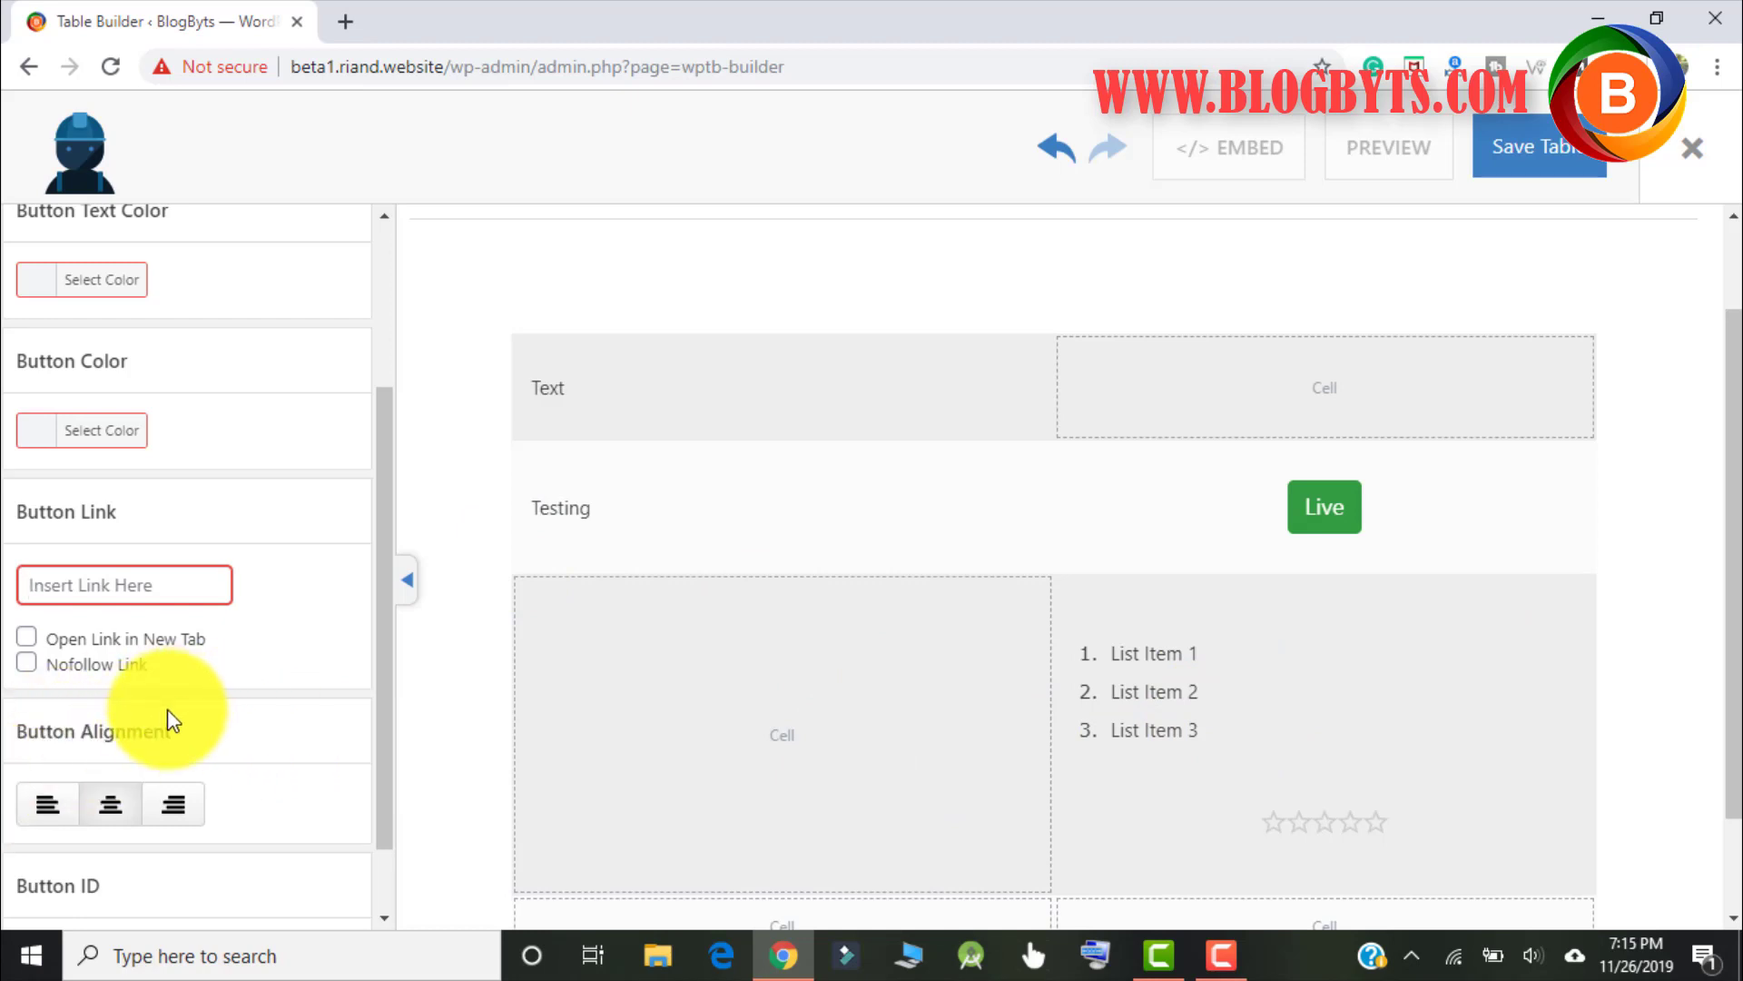
{"action": "scroll", "coordinate": [194, 661], "scroll_direction": "down", "scroll_amount": 1}
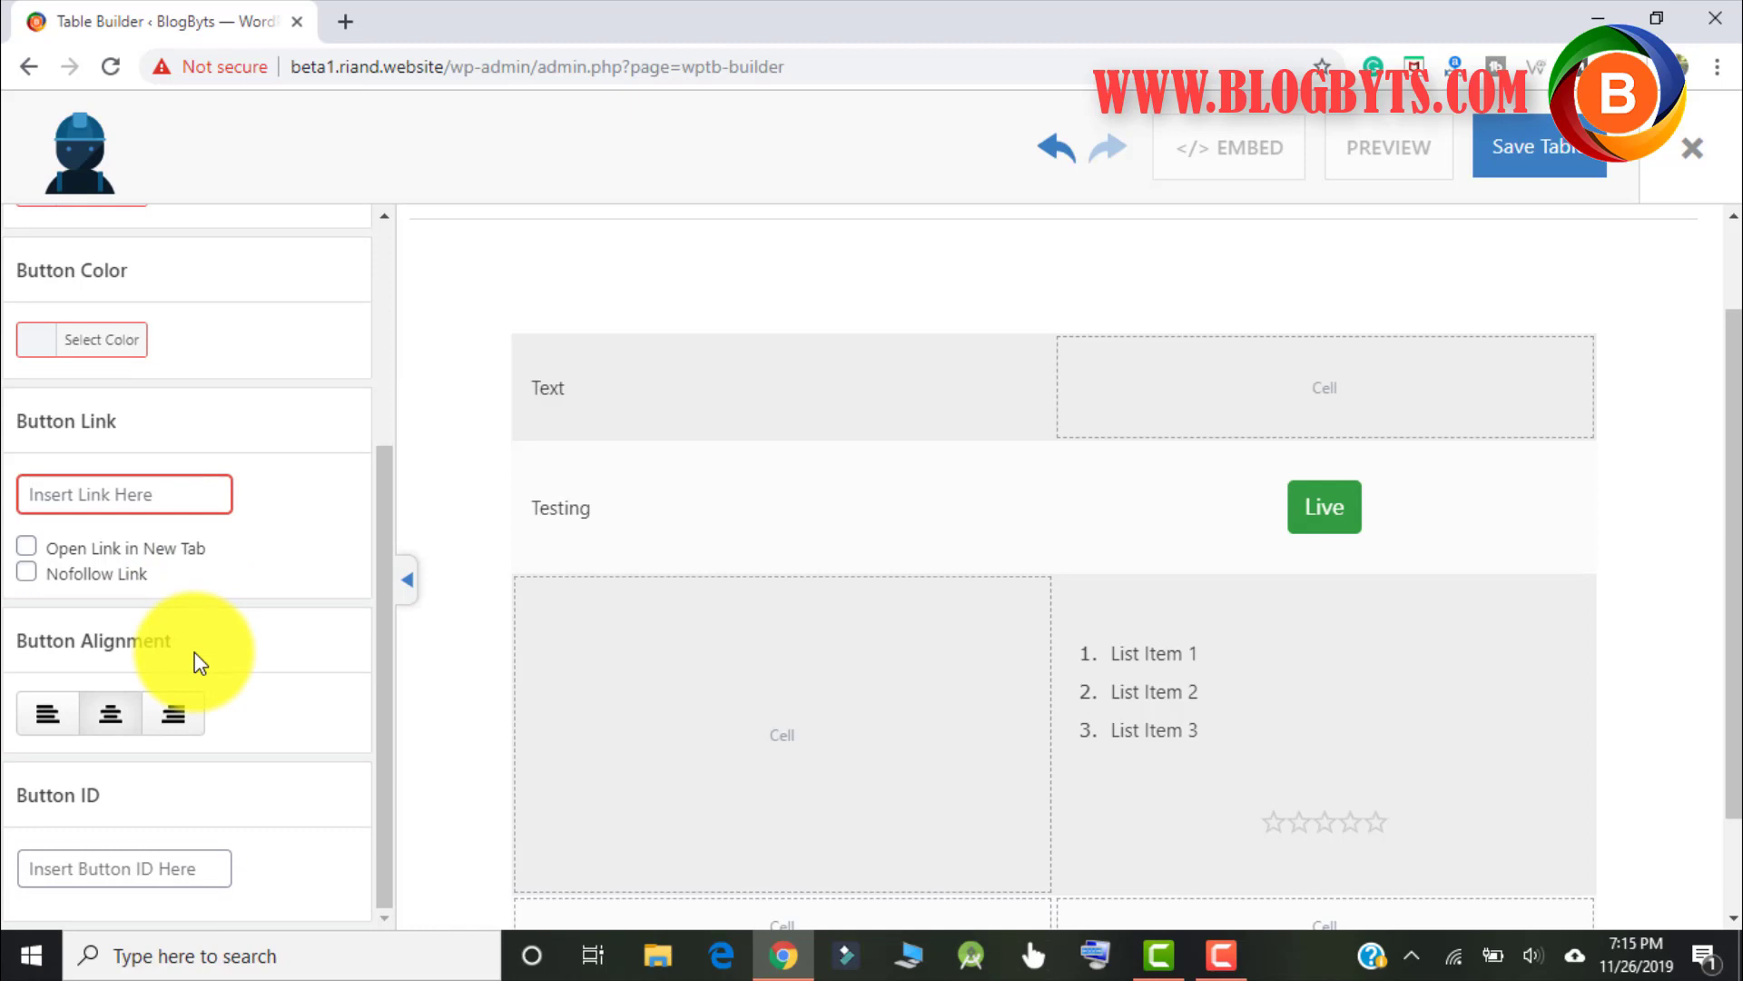
{"action": "scroll", "coordinate": [280, 591], "scroll_direction": "up", "scroll_amount": 4}
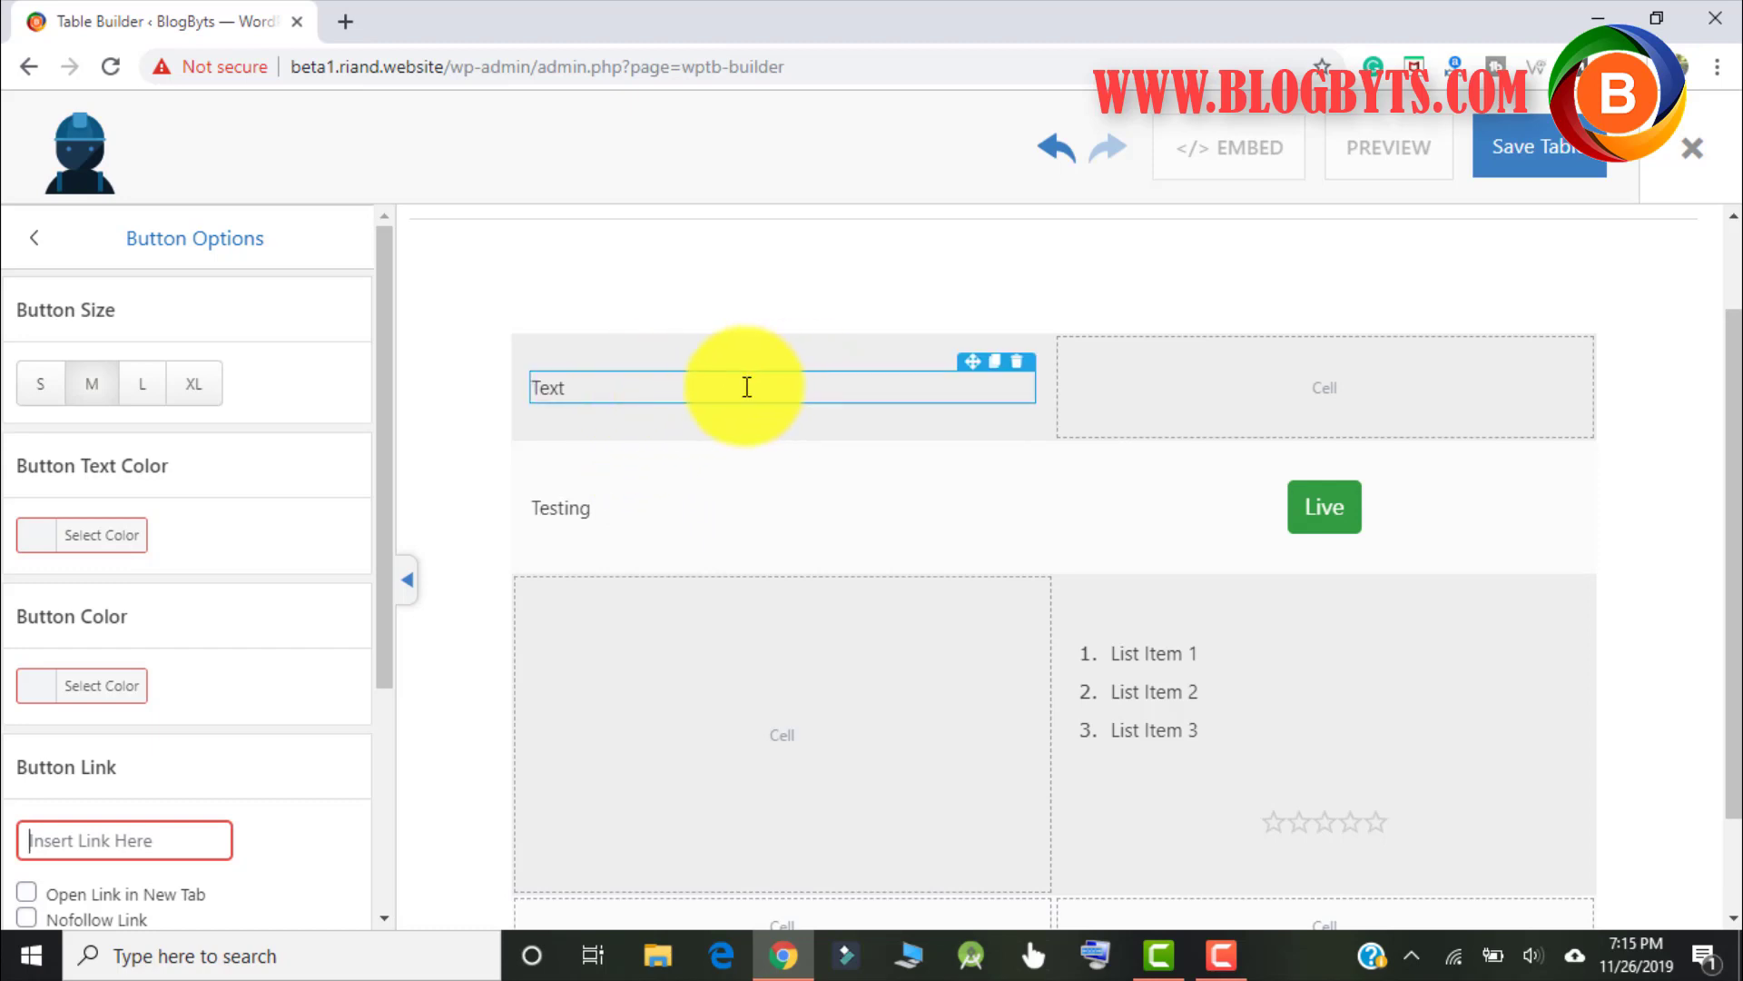
Name the table 'rajib' in the Table Name field and save it
{"action": "left_click", "coordinate": [743, 386]}
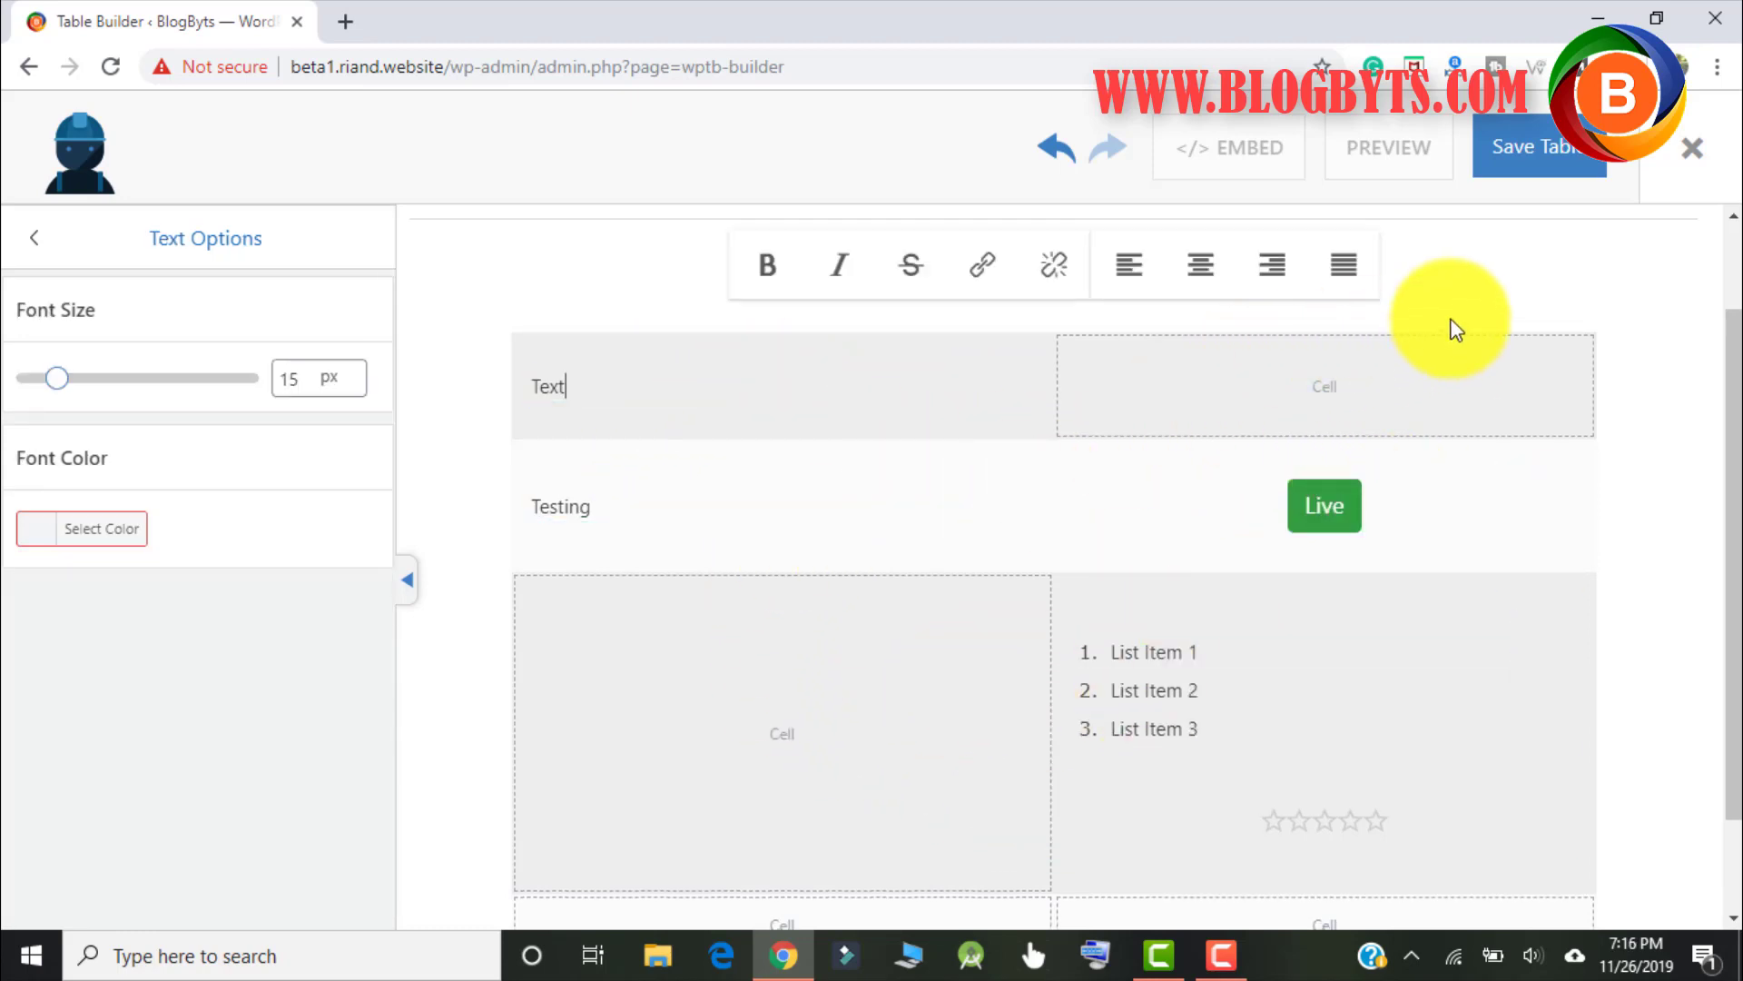
{"action": "left_click", "coordinate": [1551, 160]}
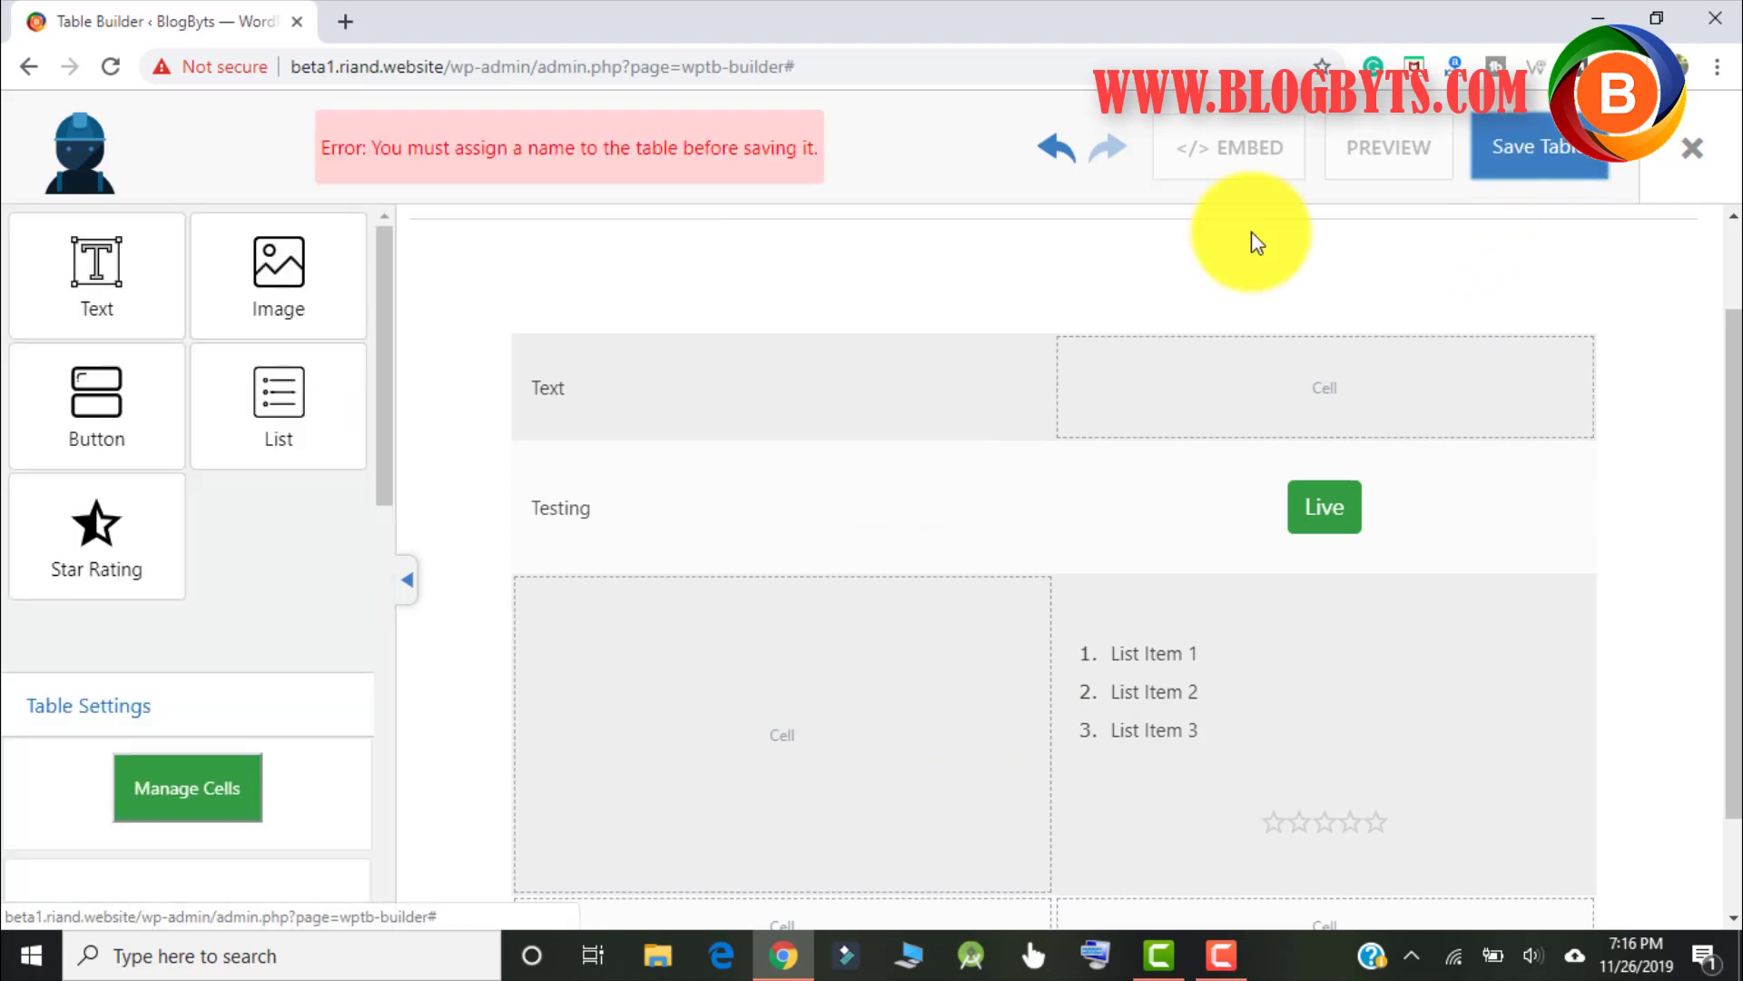
{"action": "scroll", "coordinate": [926, 354], "scroll_direction": "up", "scroll_amount": 1}
{"action": "left_click", "coordinate": [1108, 262]}
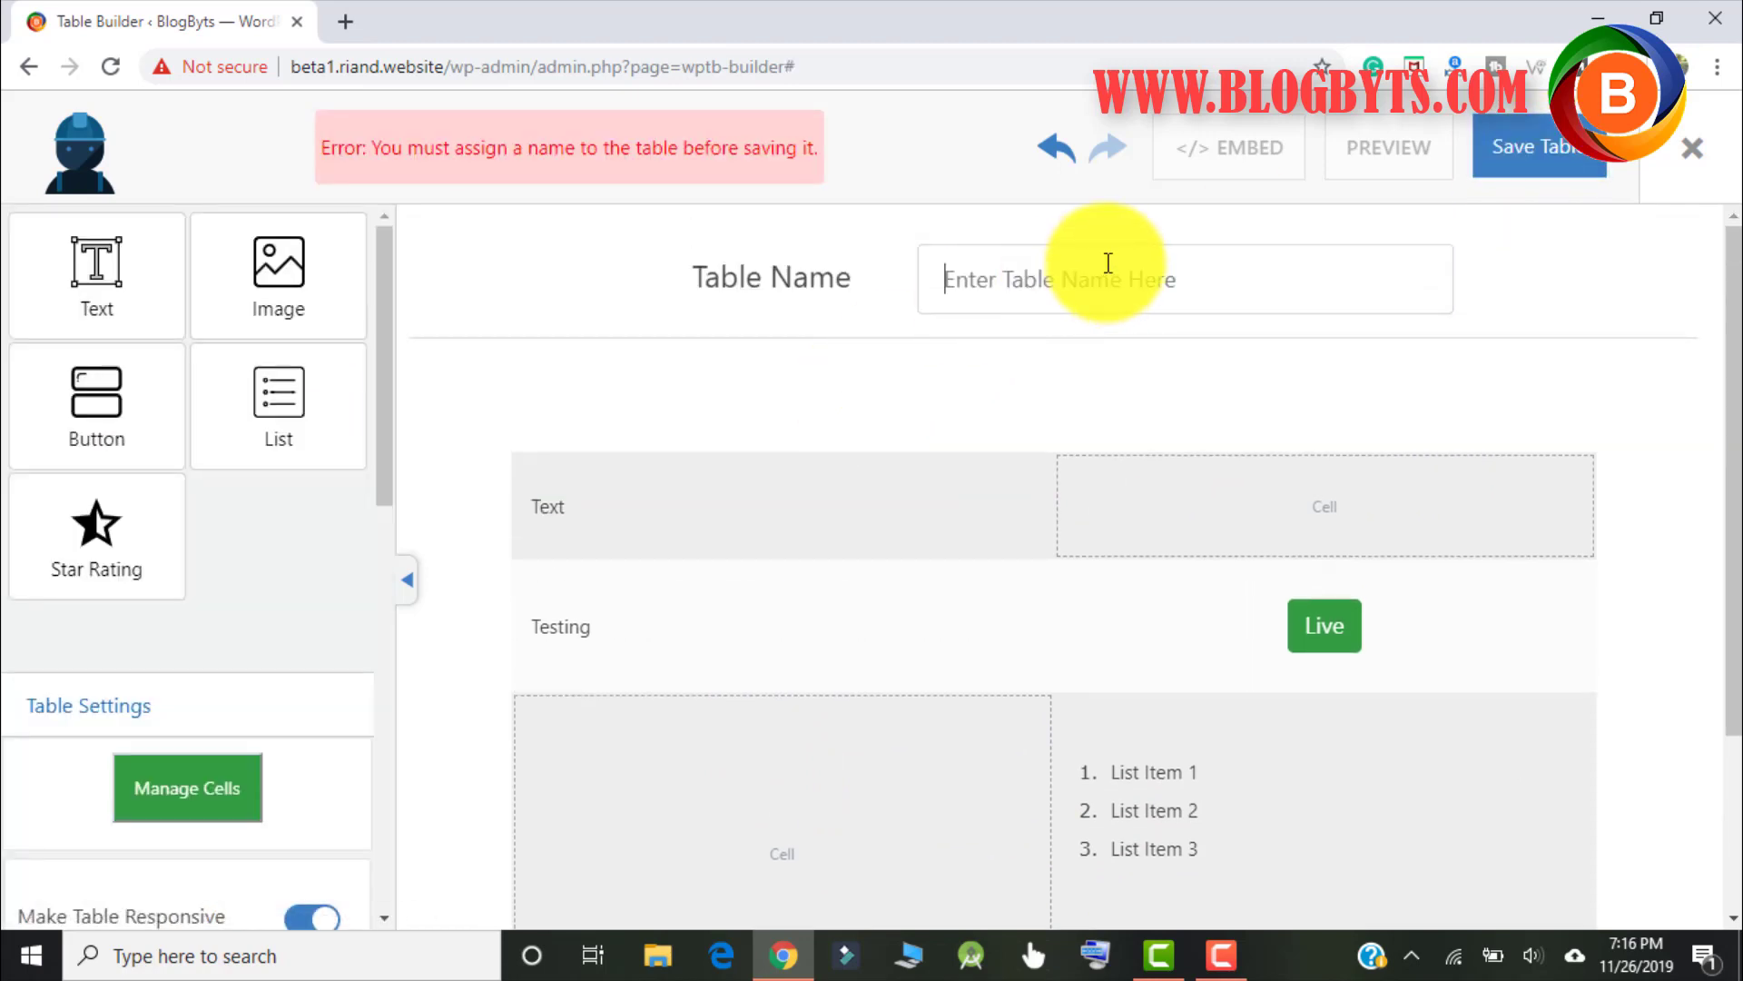
{"action": "type", "text": "rajib"}
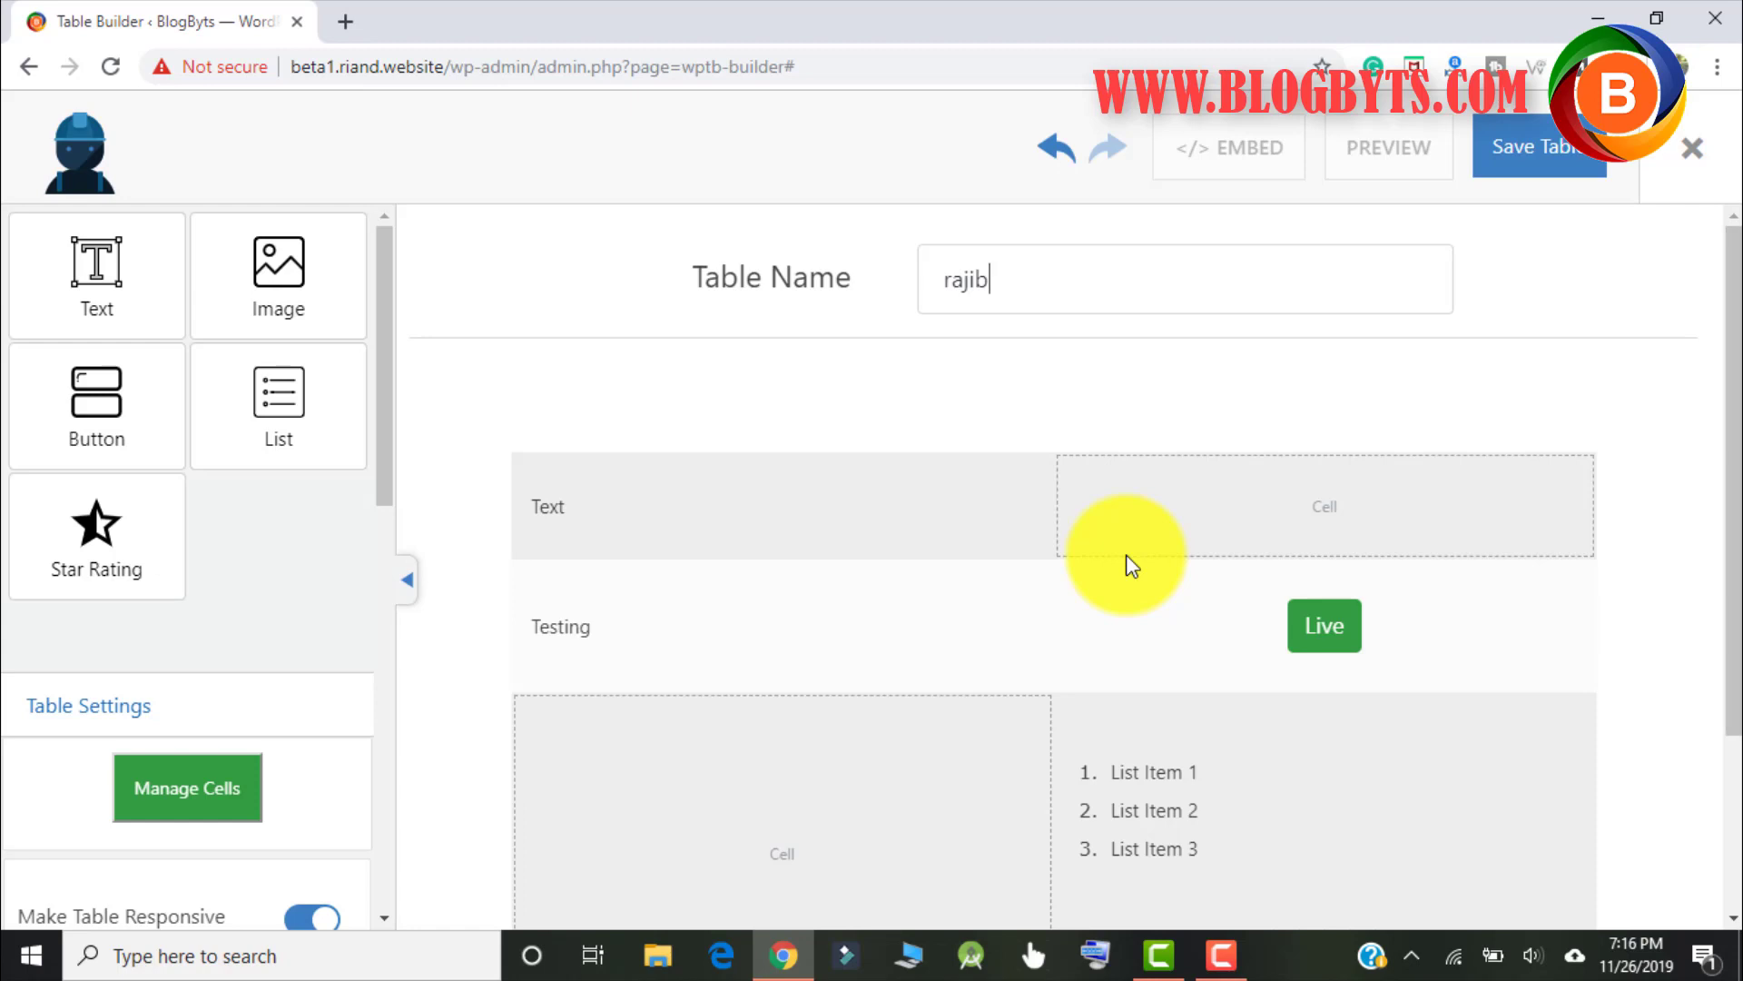
{"action": "left_click", "coordinate": [1539, 146]}
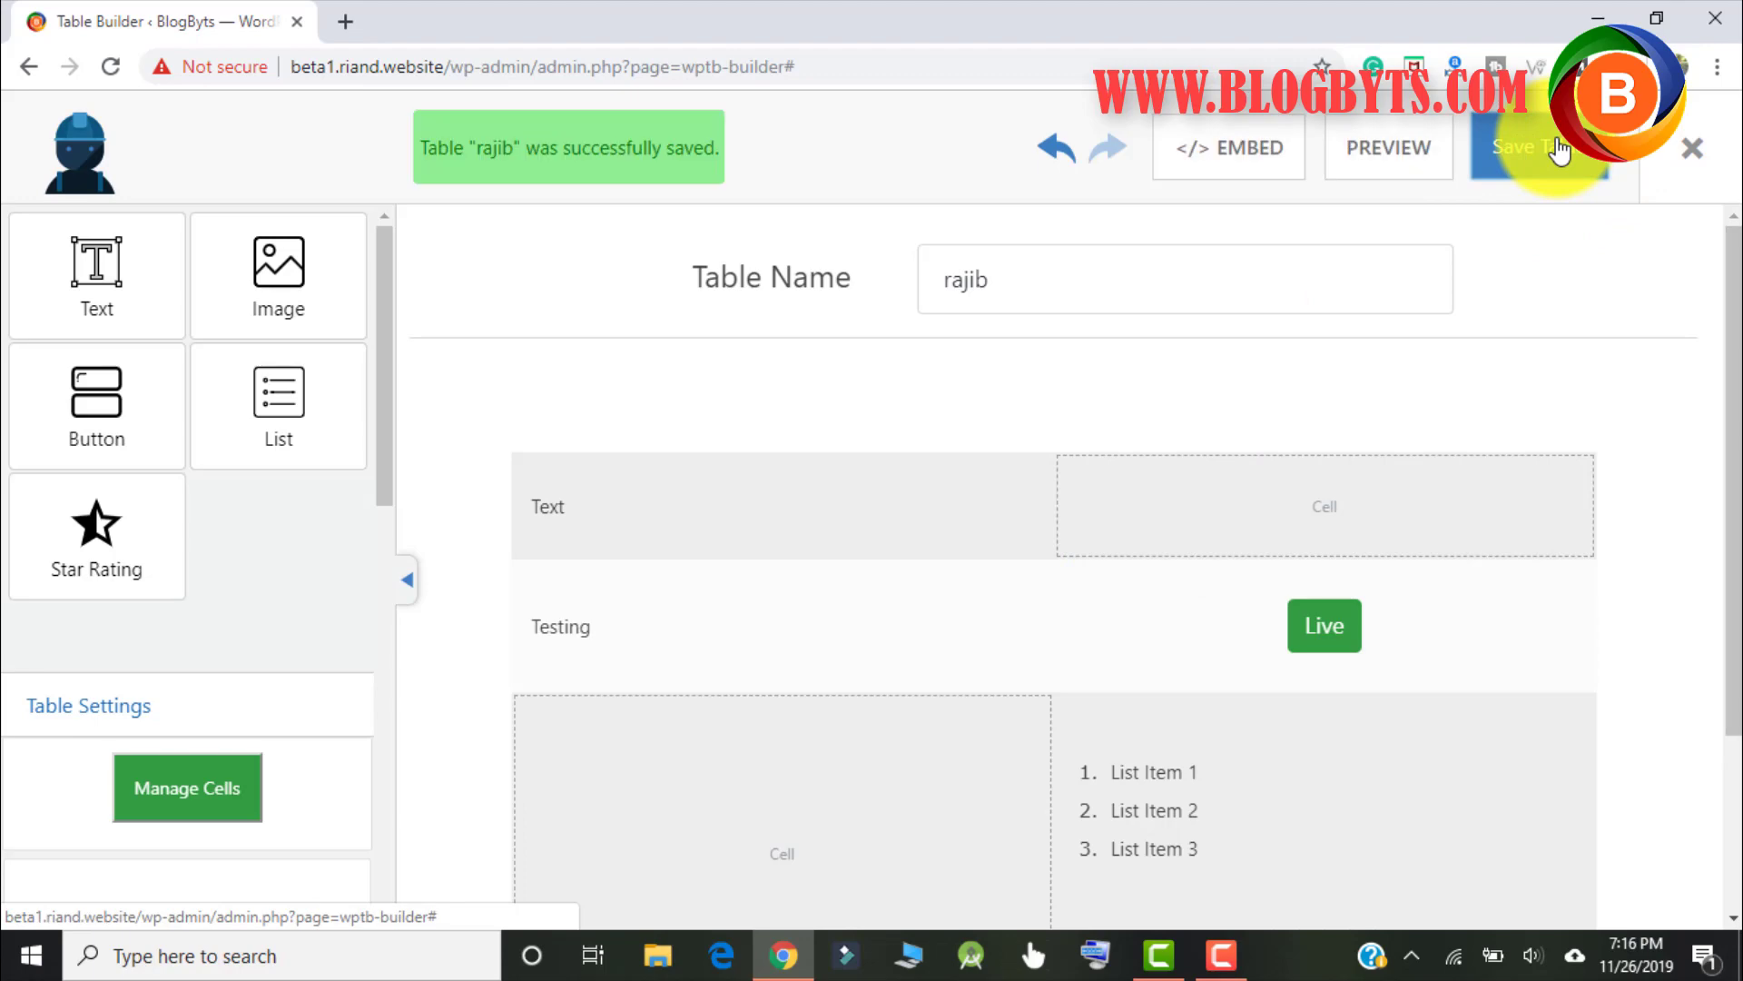
Copy the [wptb id=2296] shortcode, close the Embed window, and leave the builder
{"action": "left_click", "coordinate": [1265, 160]}
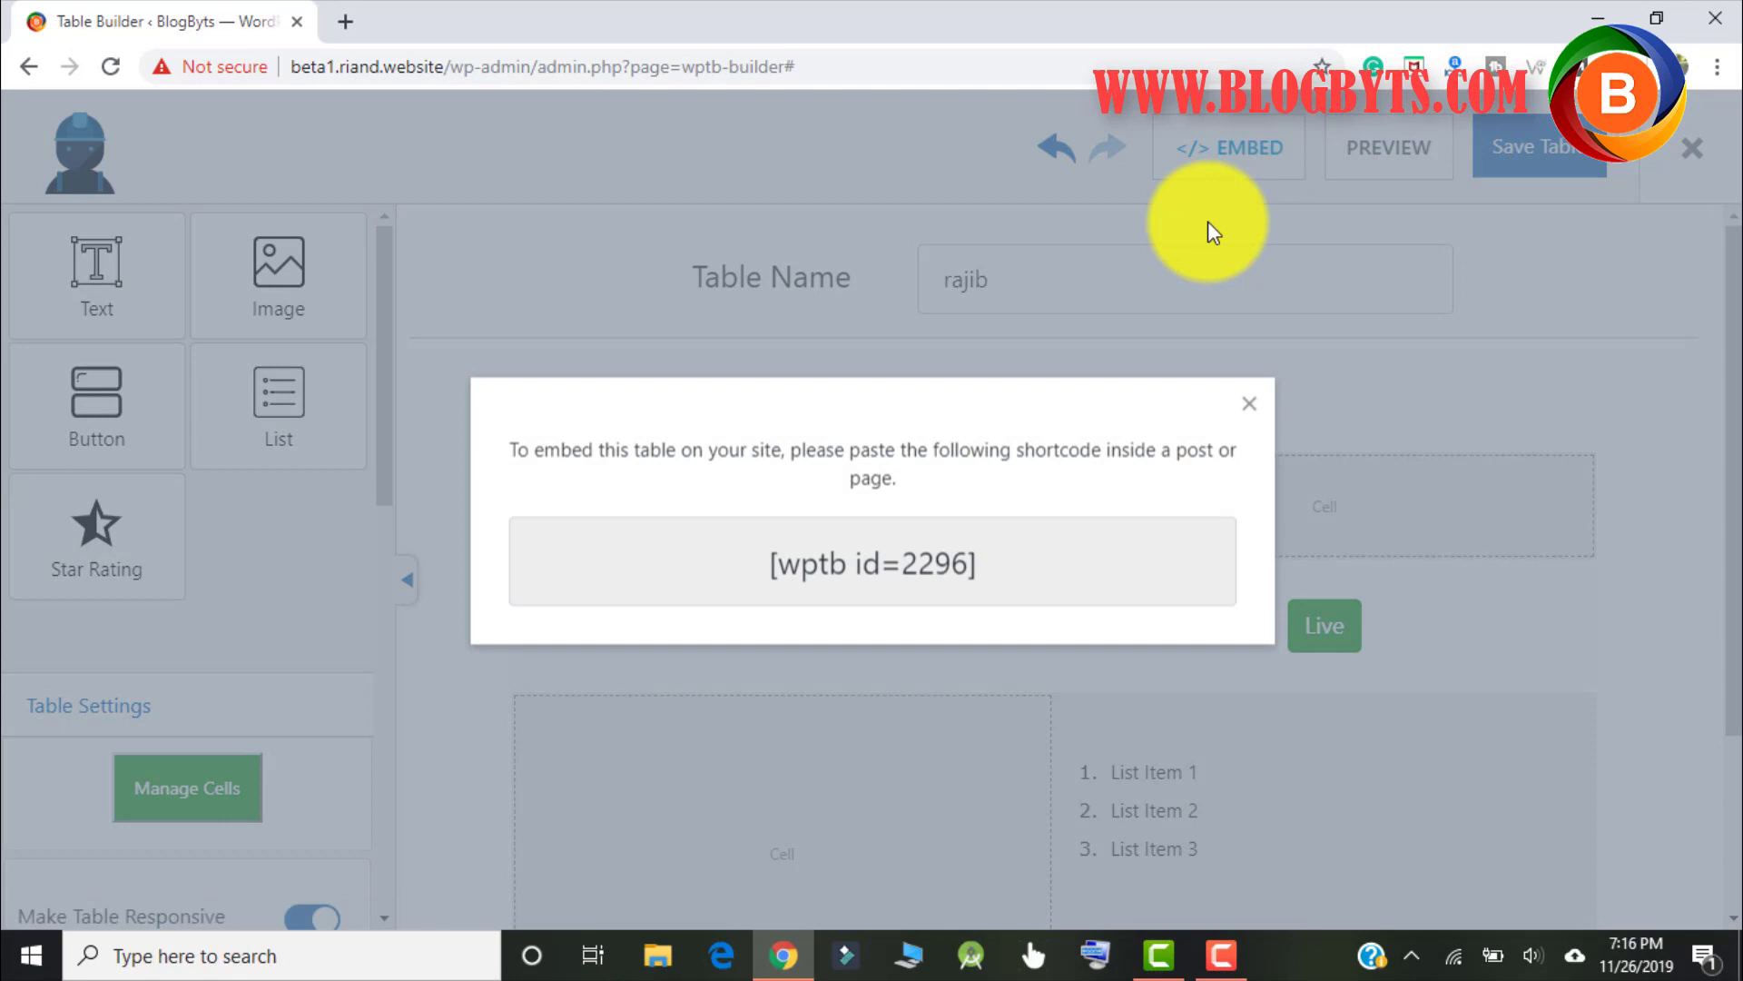
{"action": "left_click_drag", "start_coordinate": [979, 564], "coordinate": [764, 561]}
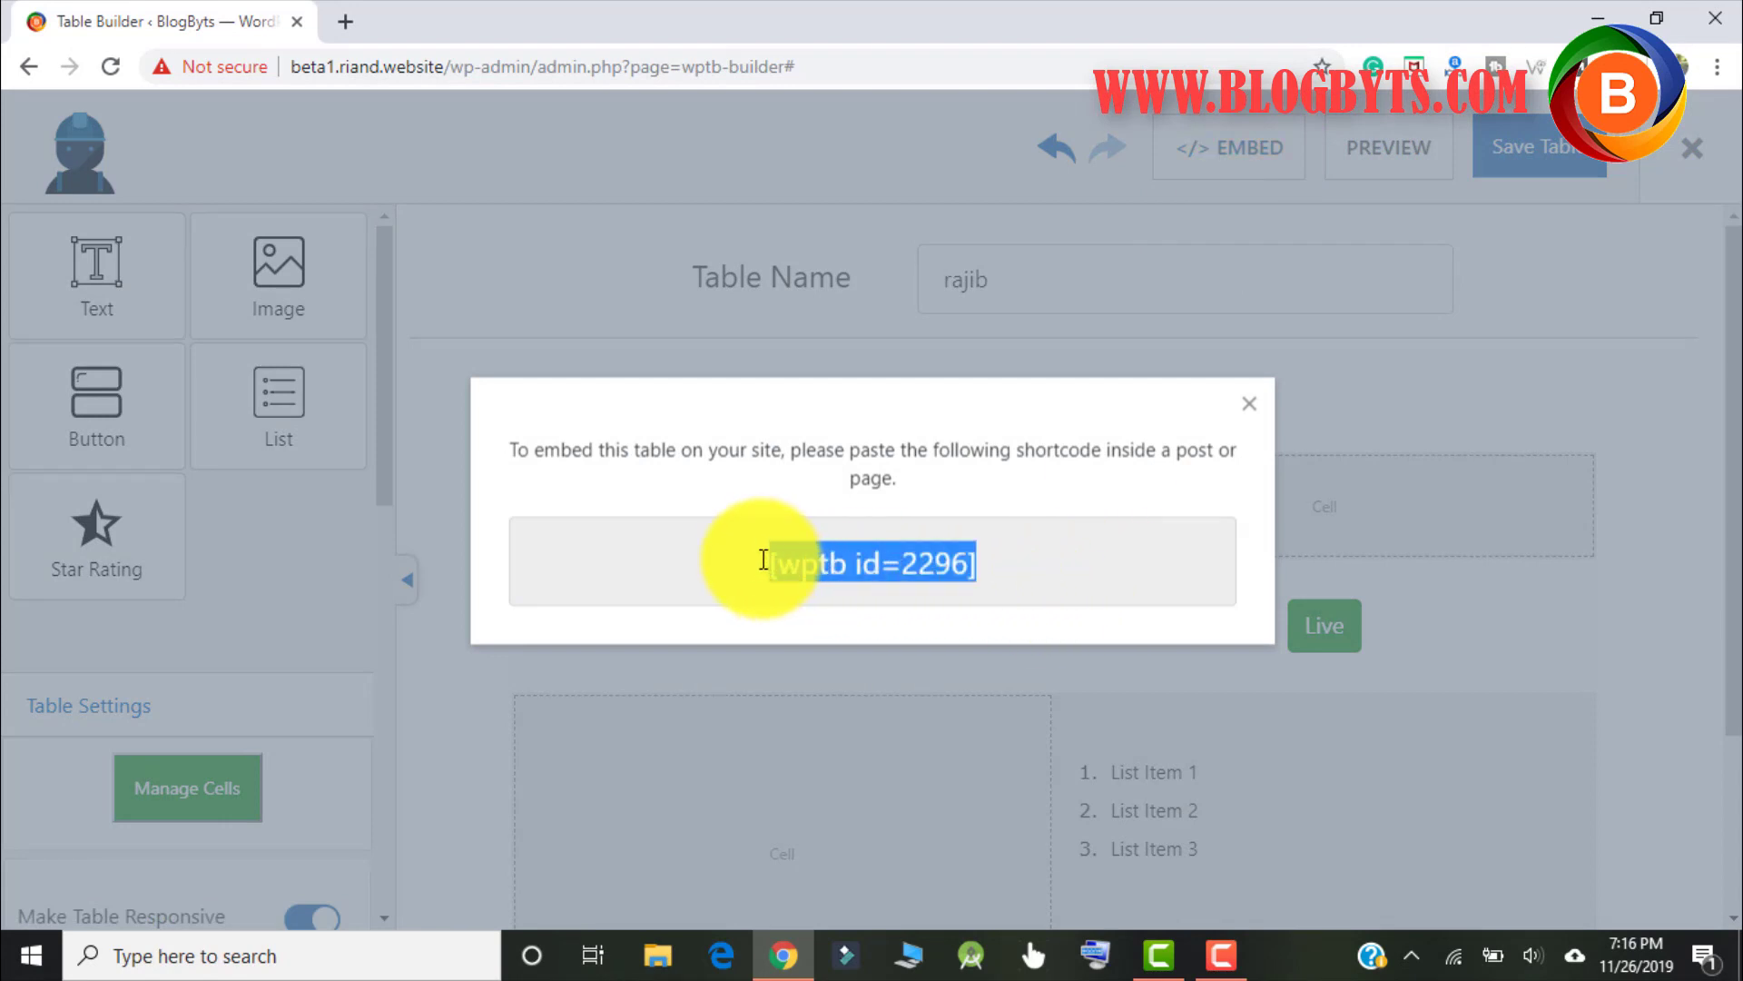
{"action": "left_click", "coordinate": [1253, 408]}
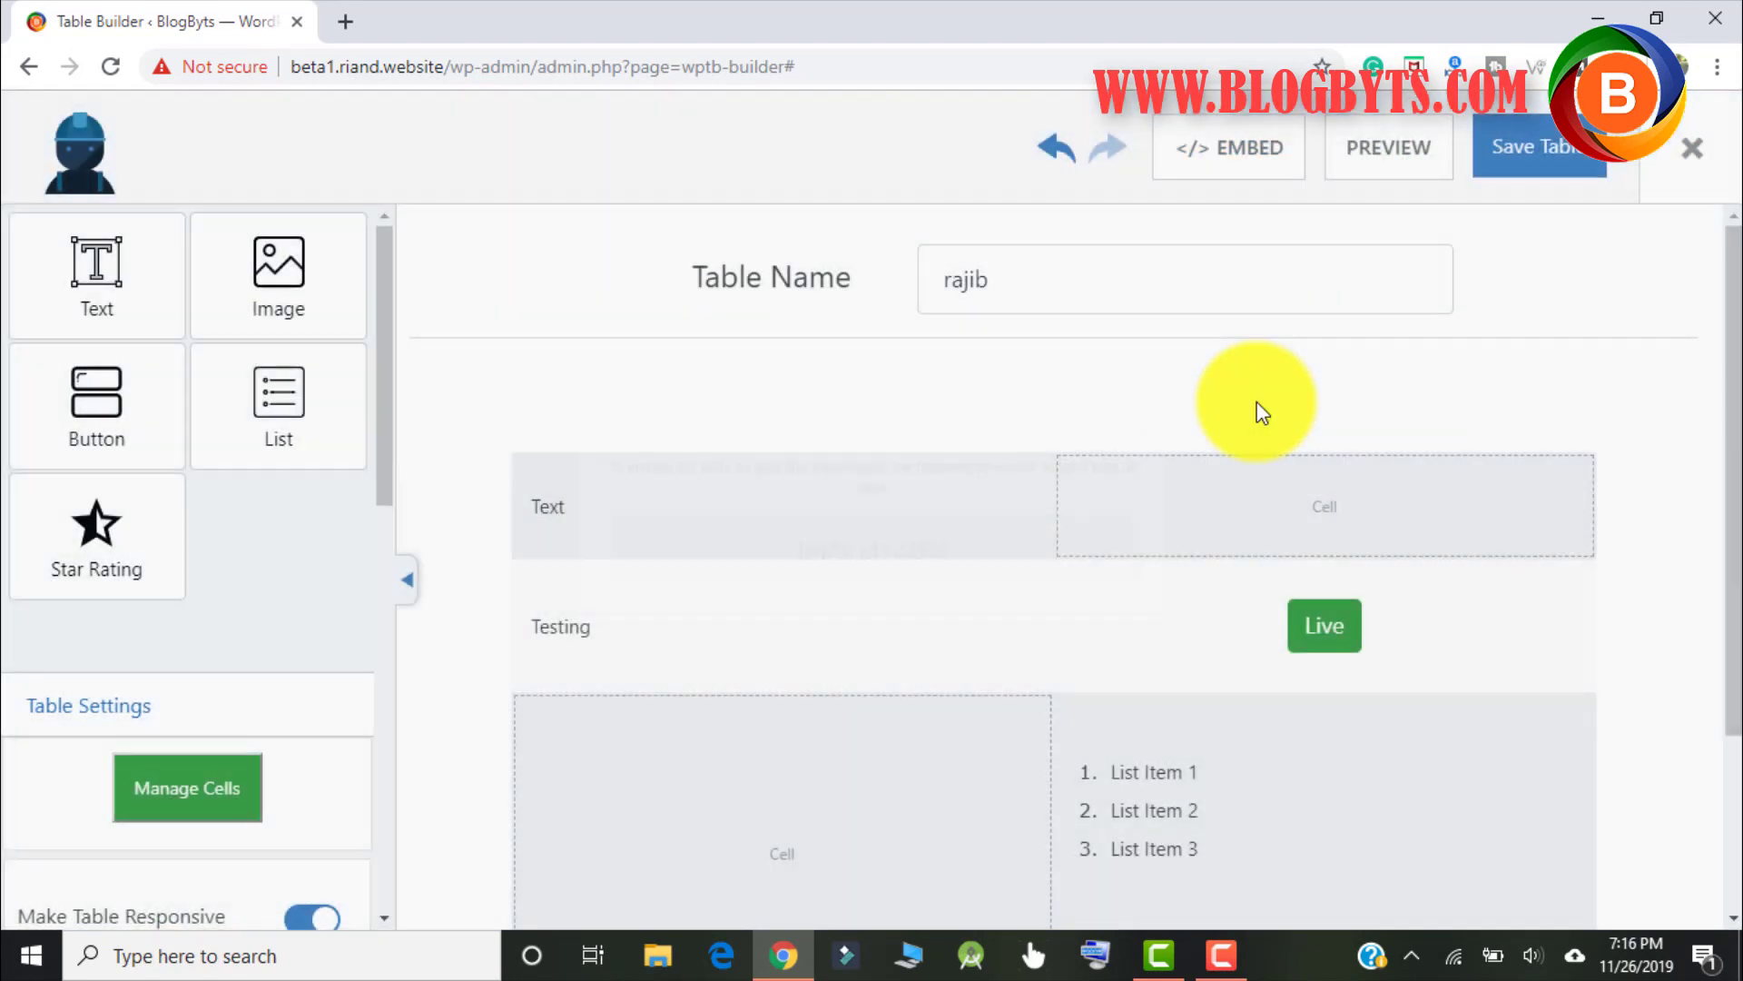
{"action": "left_click", "coordinate": [1698, 151]}
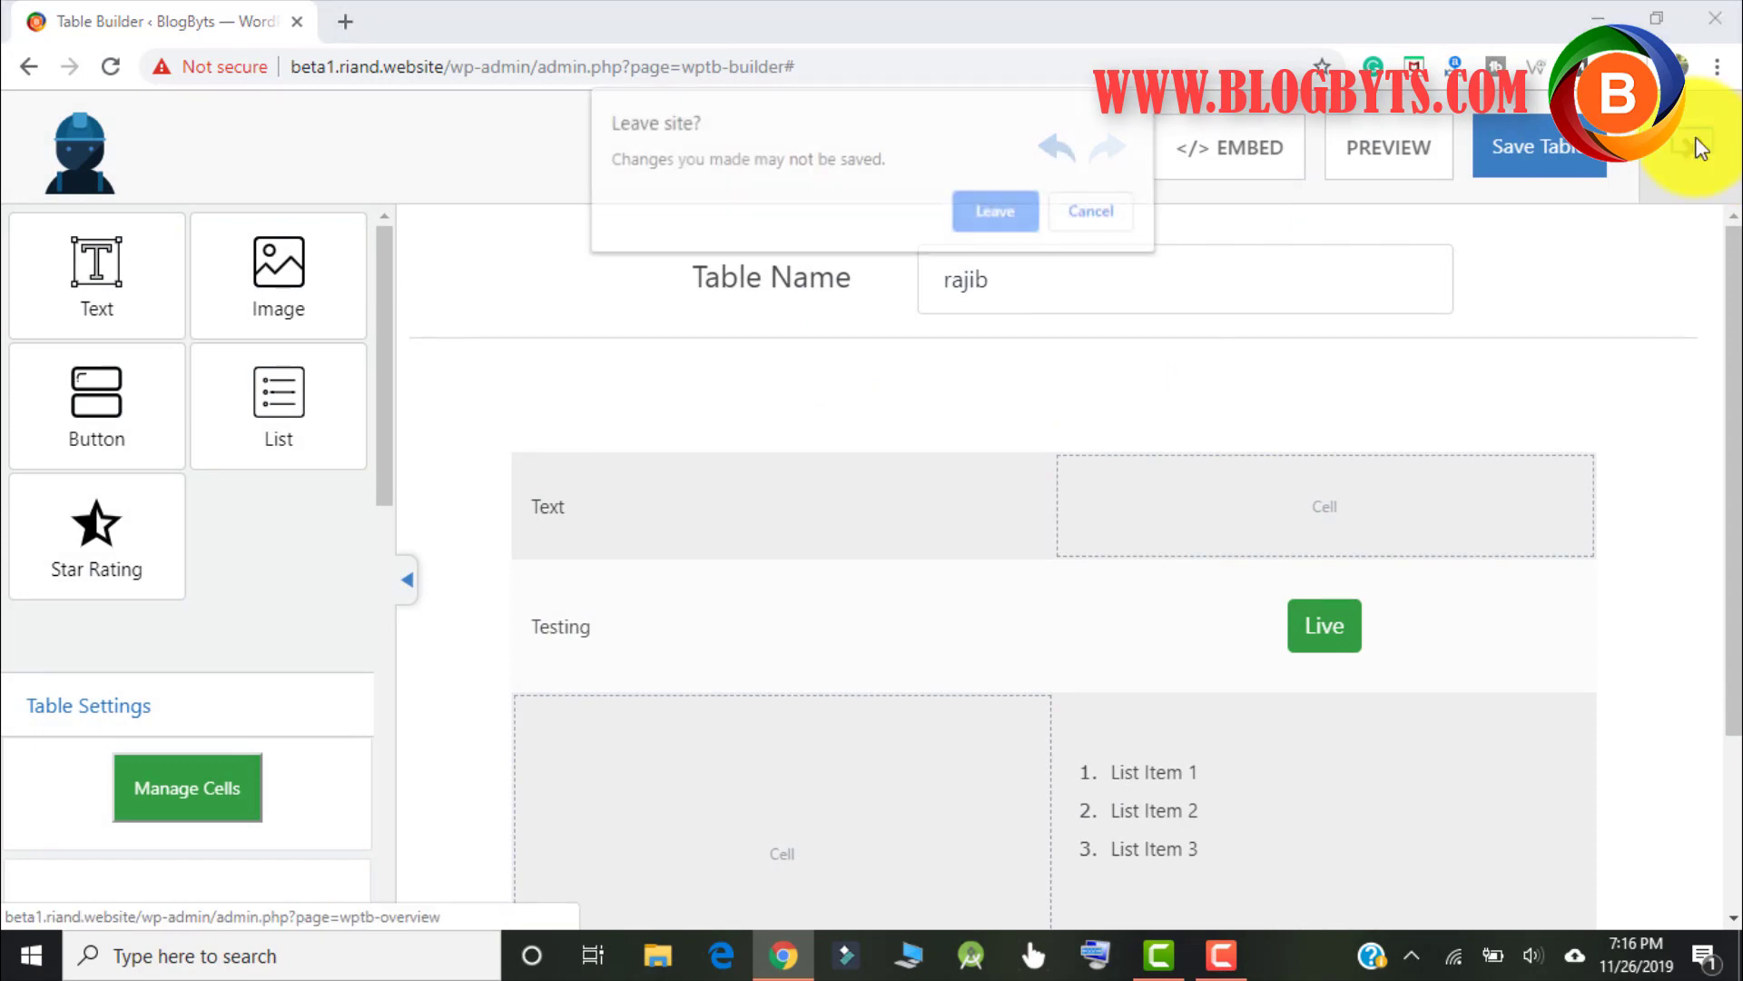
{"action": "left_click", "coordinate": [996, 214]}
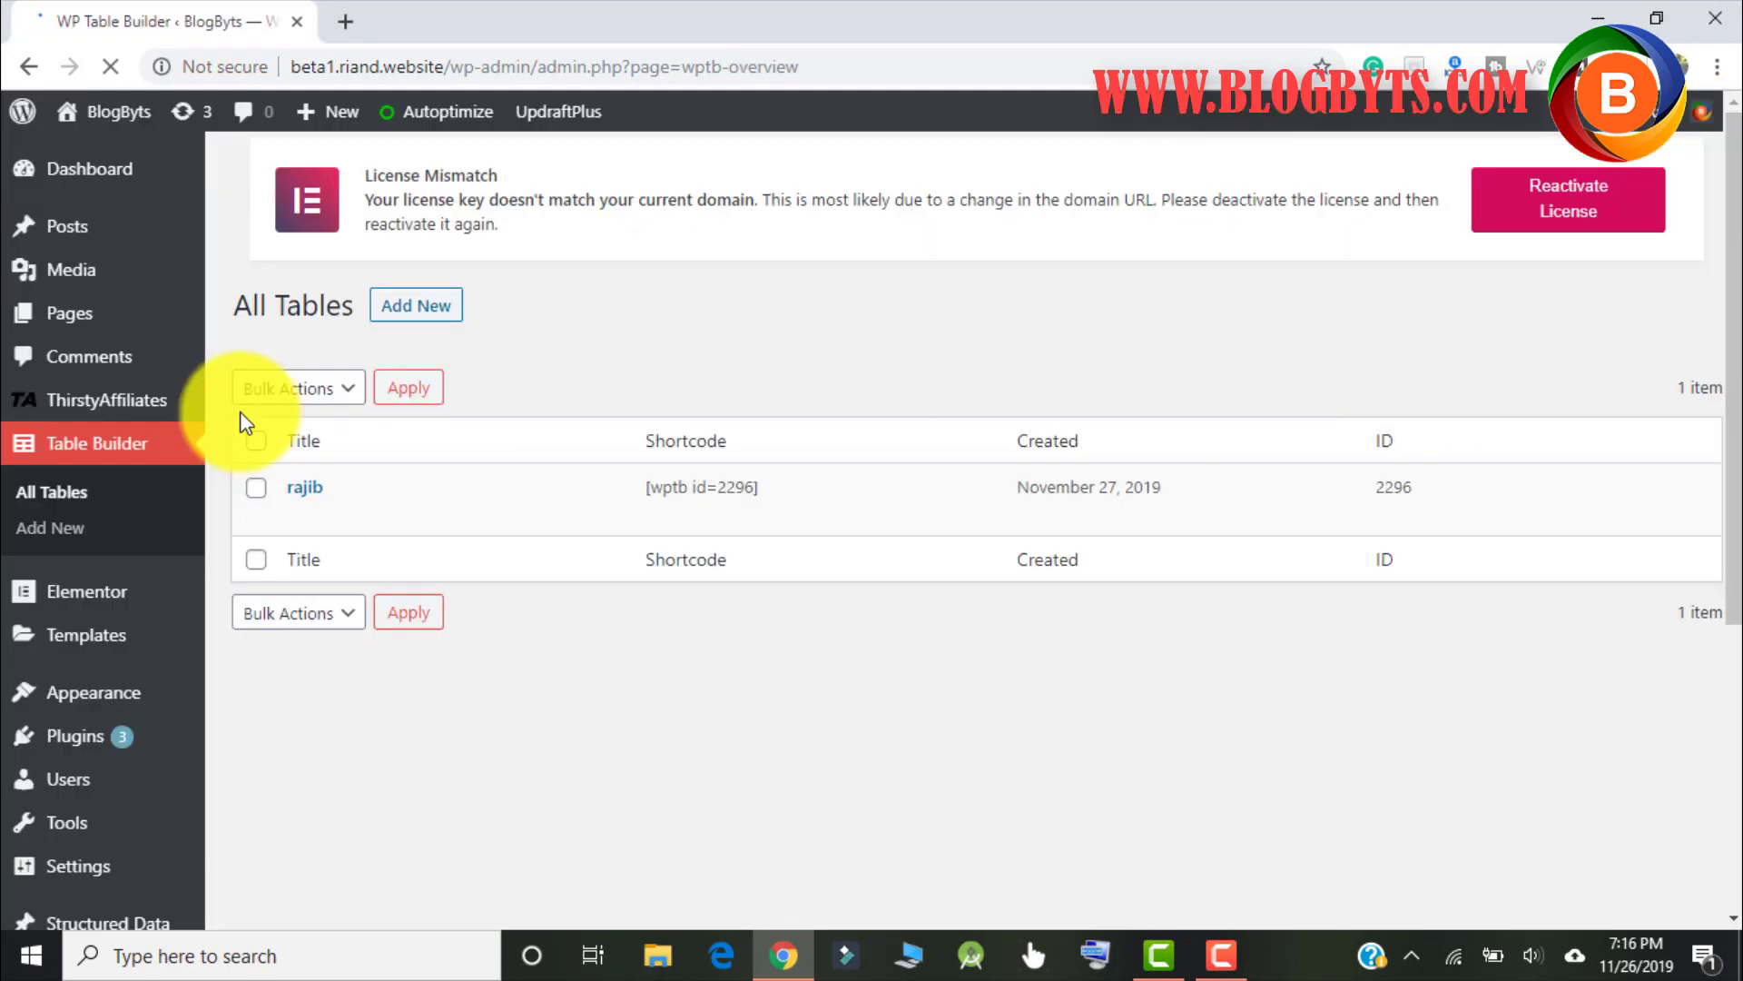
{"action": "mouse_move", "coordinate": [69, 226]}
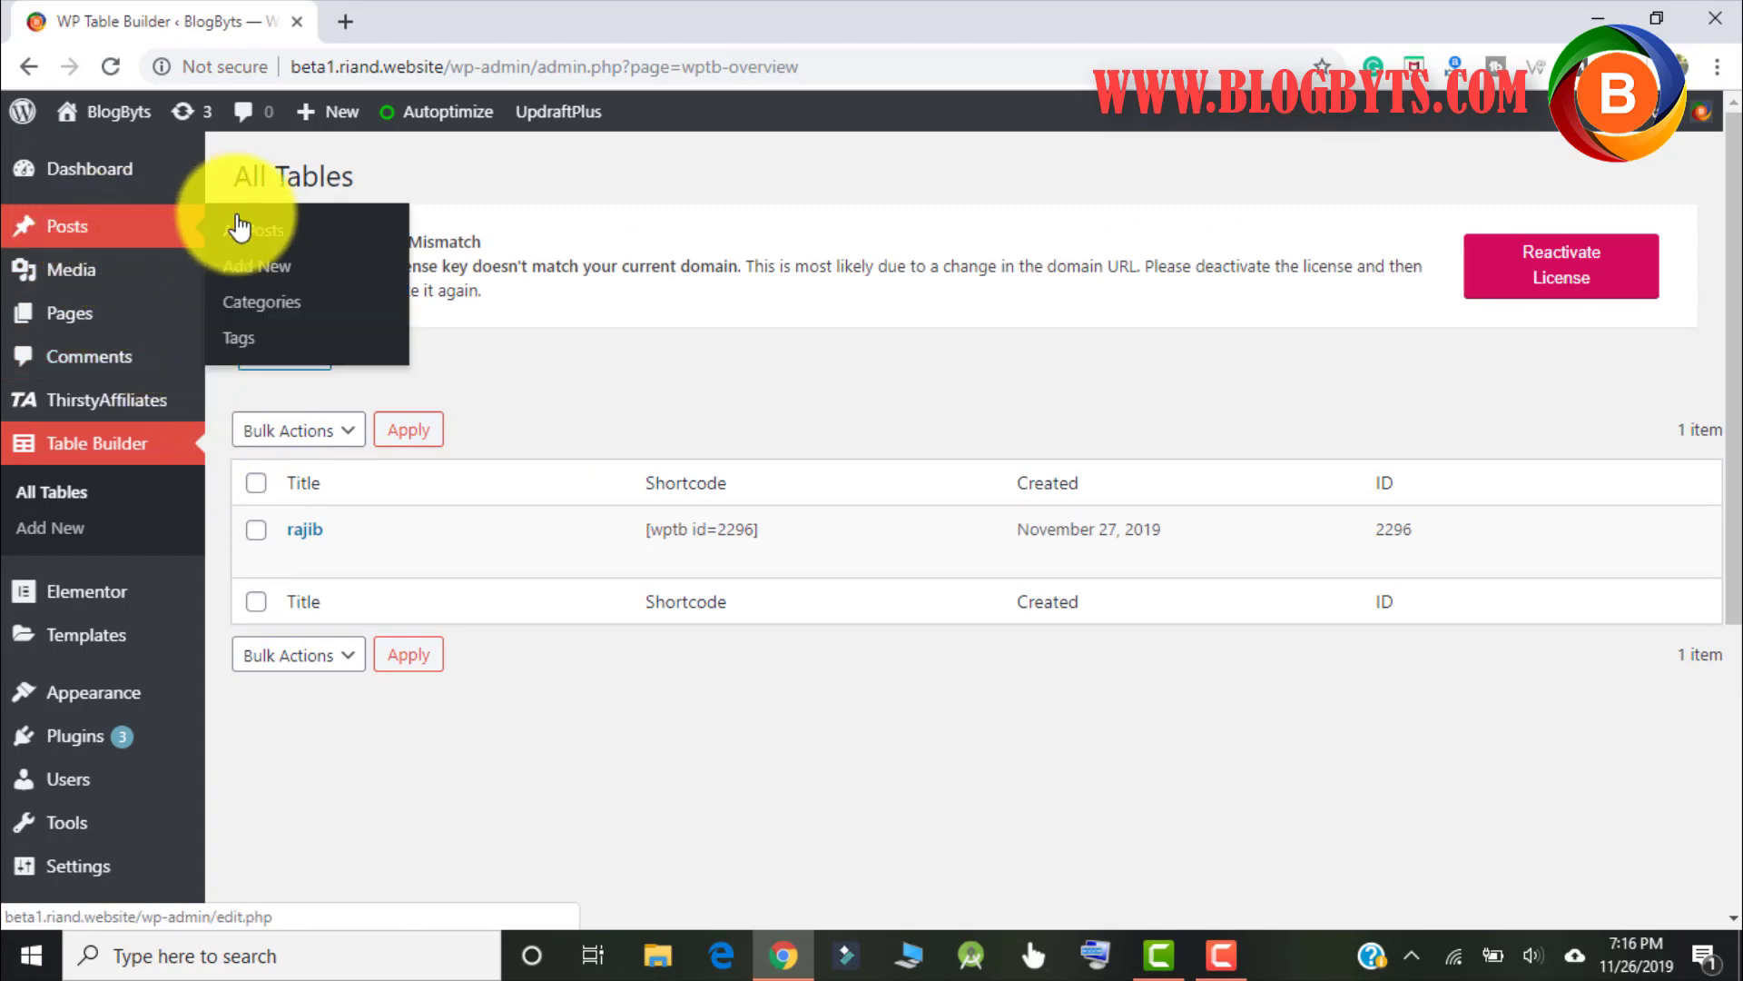
Edit the first post and paste [wptb id=2296] on a new line after 'branding.'
{"action": "left_click", "coordinate": [243, 232]}
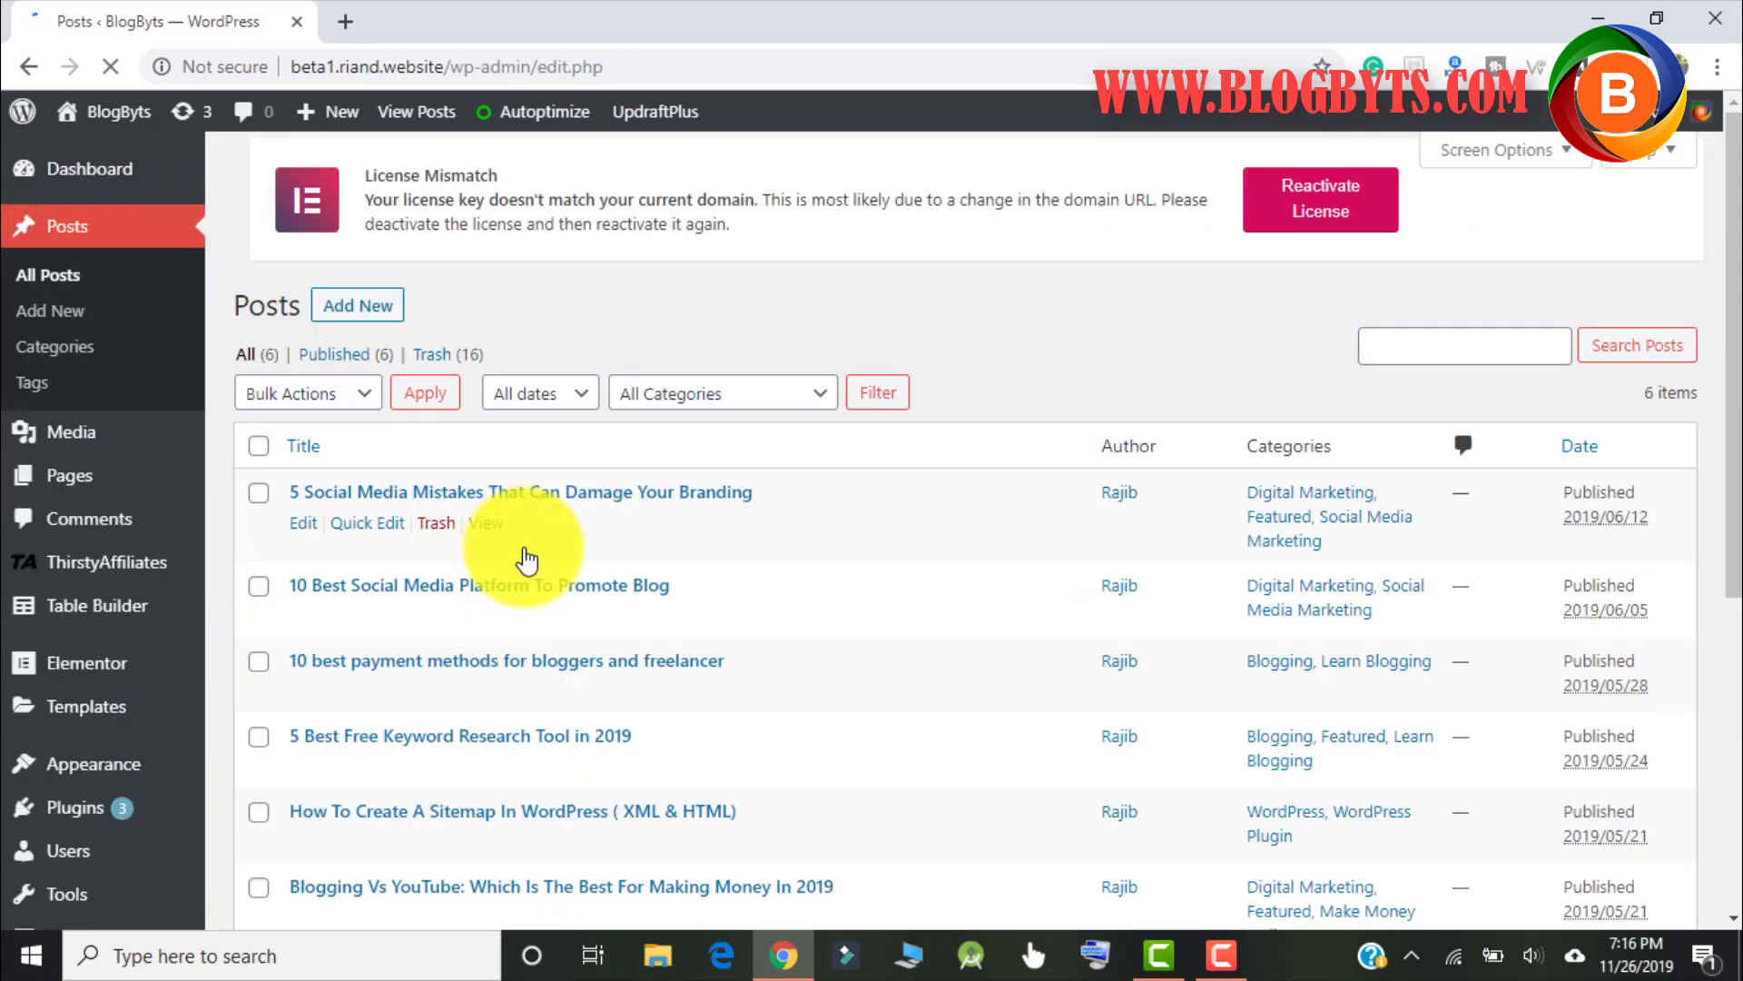
{"action": "left_click", "coordinate": [304, 542]}
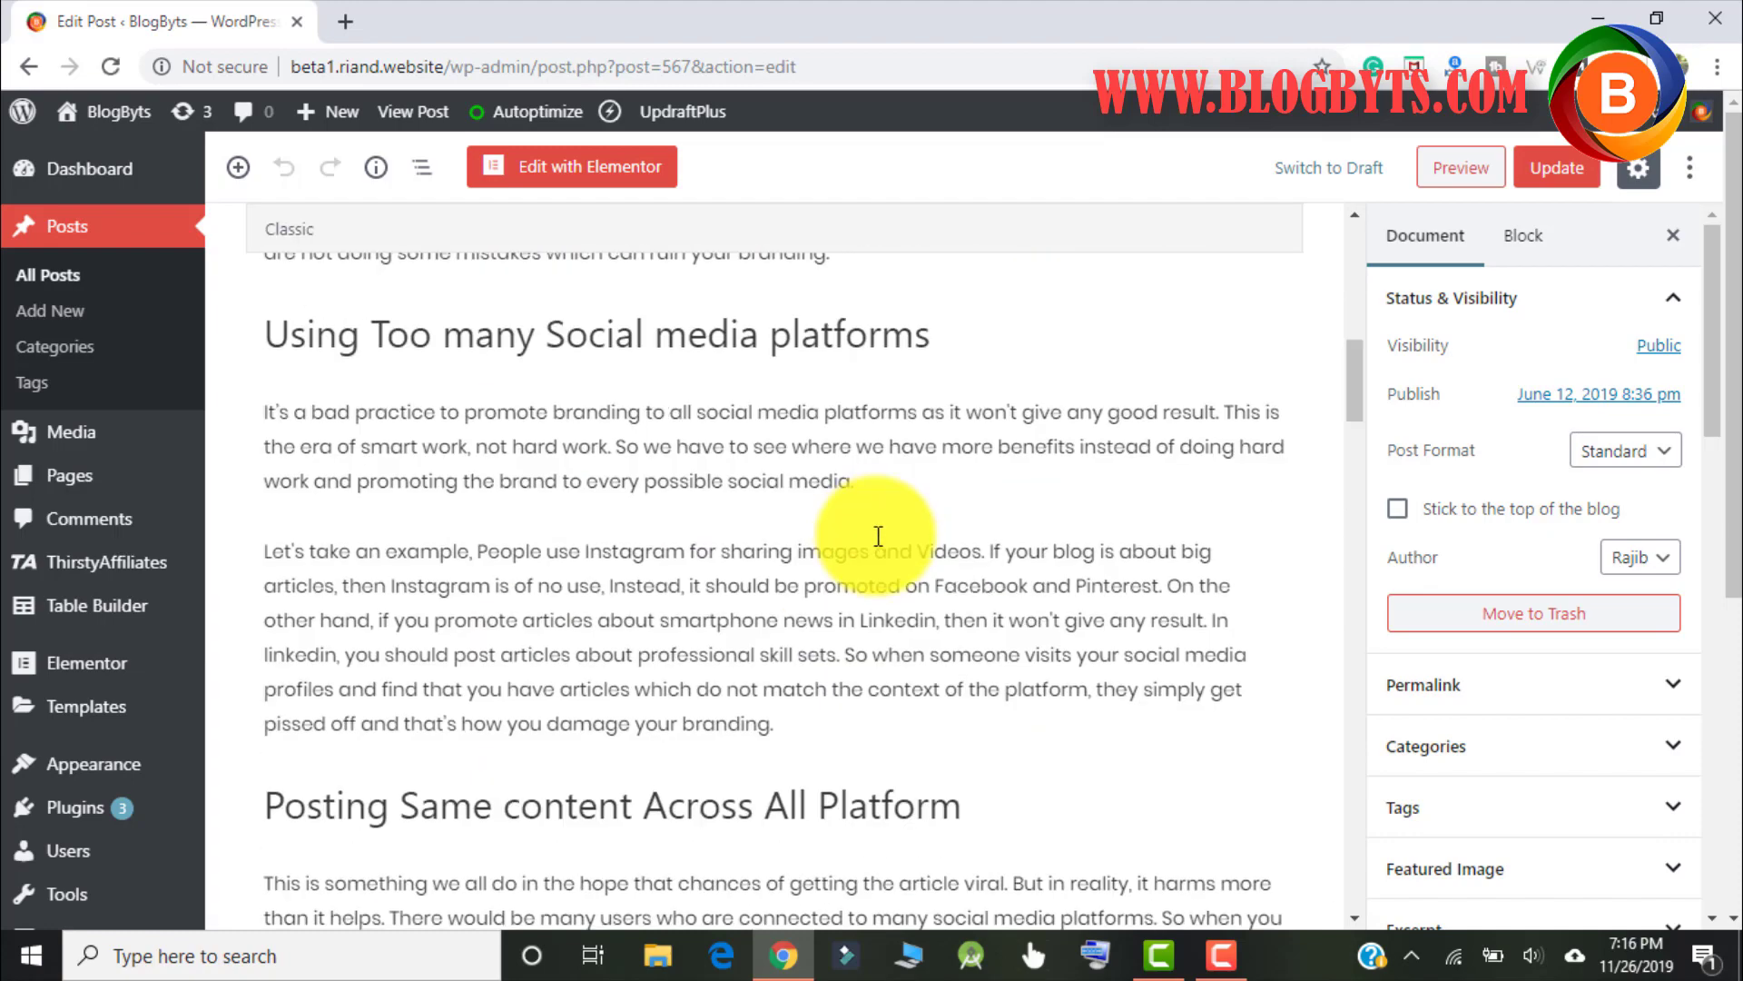
{"action": "left_click_drag", "start_coordinate": [1354, 382], "coordinate": [1331, 341]}
{"action": "left_click", "coordinate": [859, 644]}
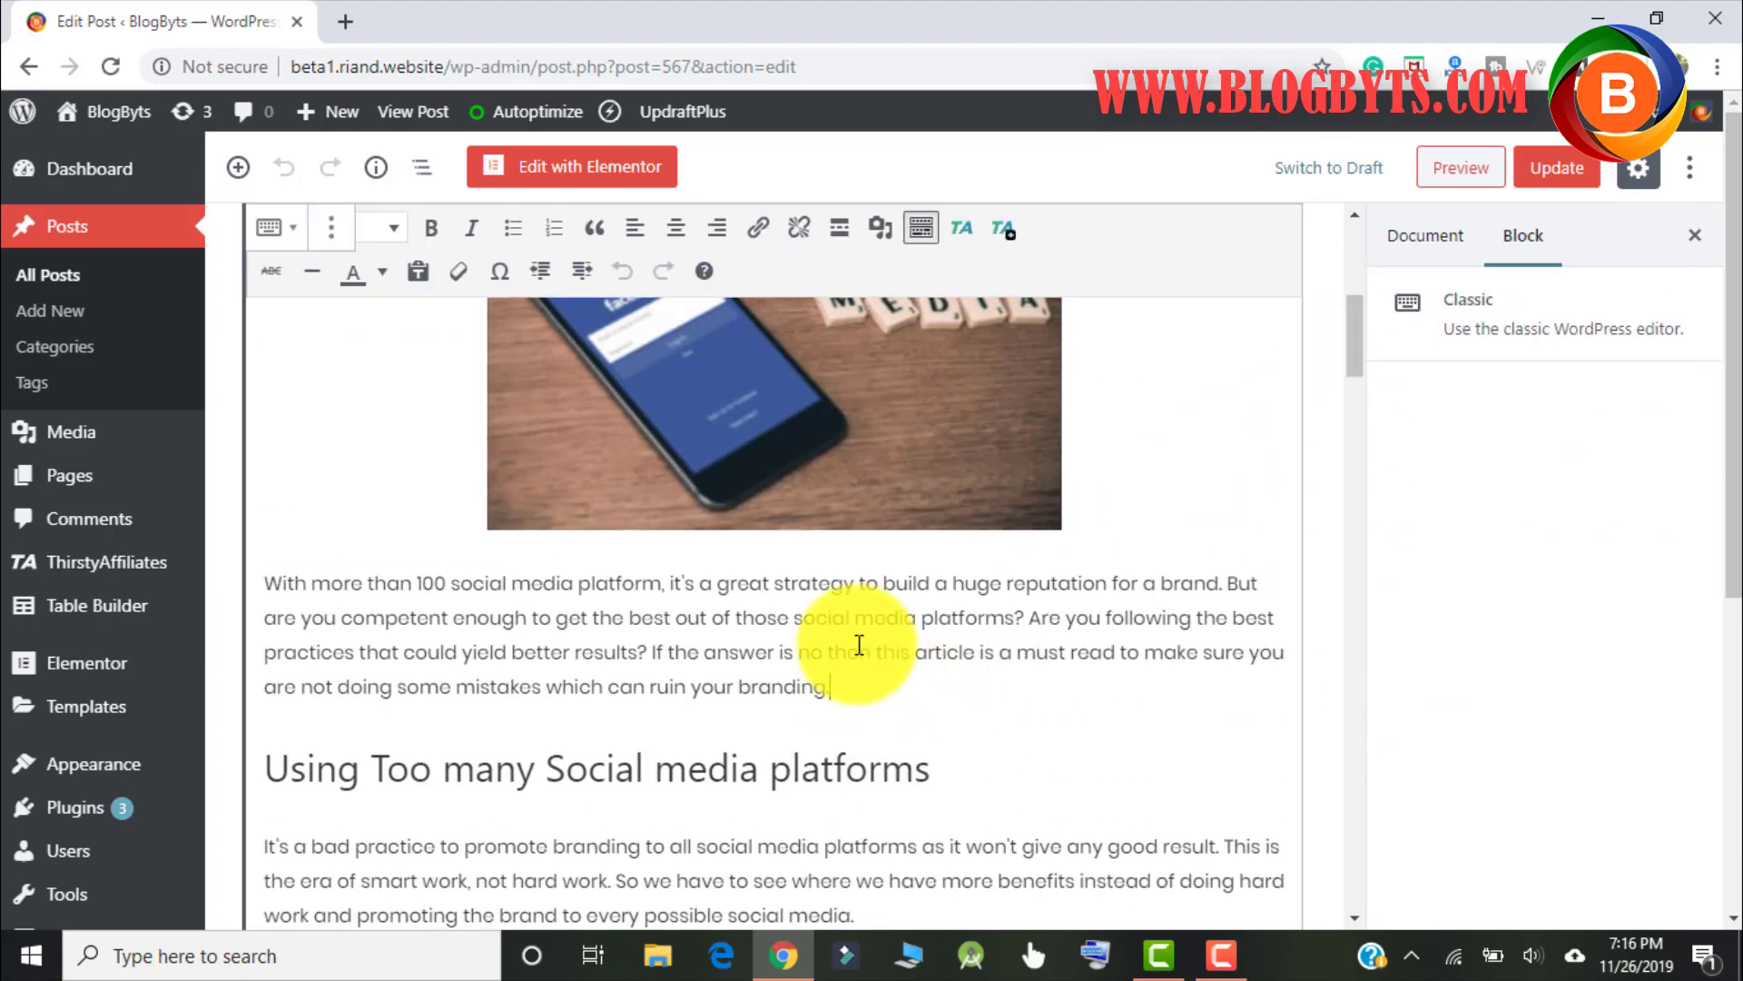
{"action": "key", "text": "Return"}
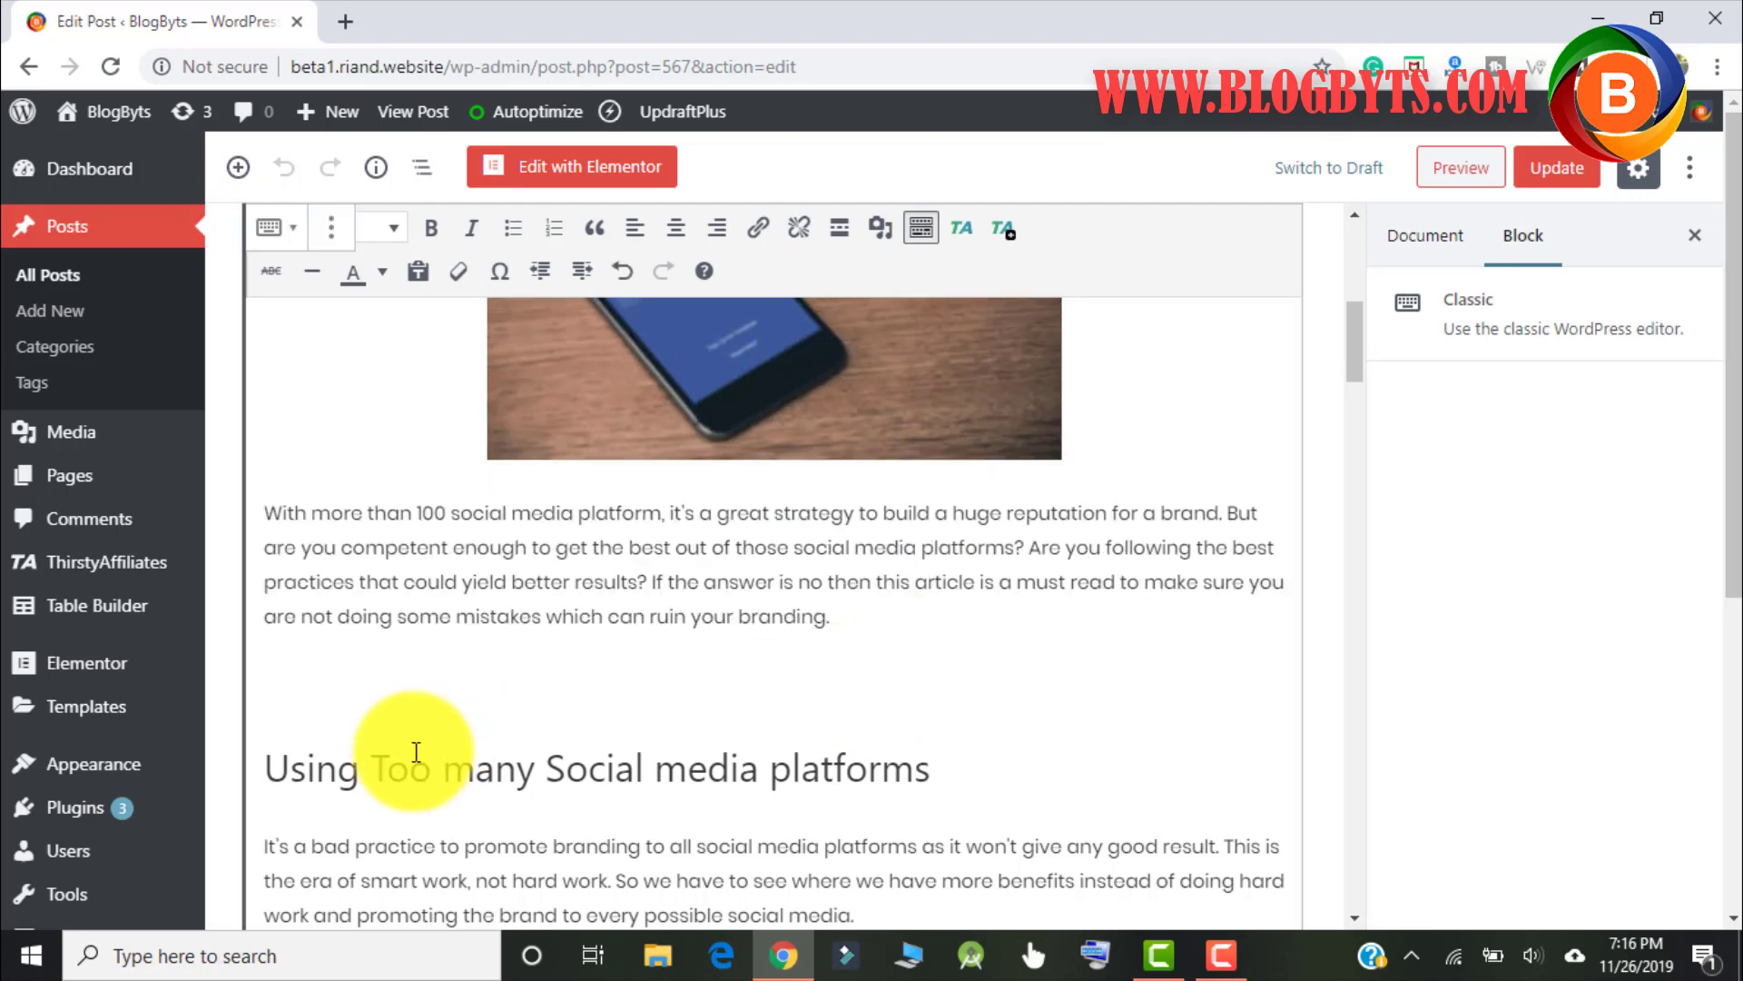
{"action": "type", "text": "[wptb id=2296]"}
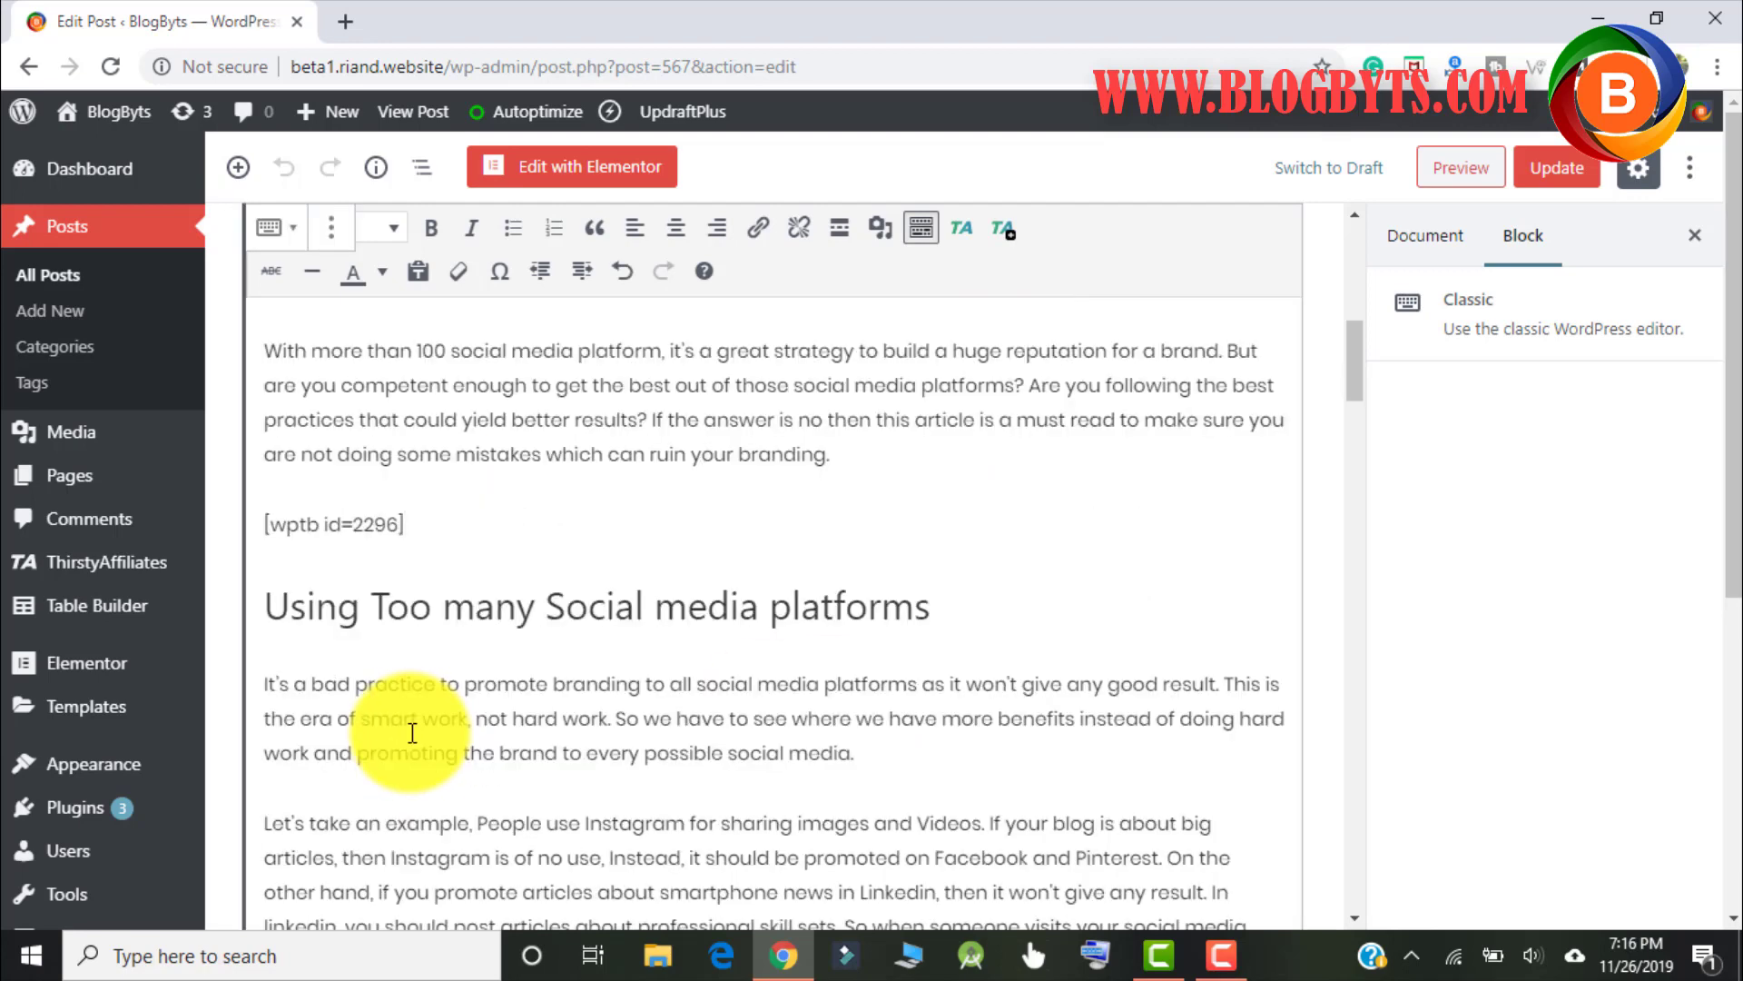
Preview the edited post and scroll down to the embedded table
{"action": "left_click", "coordinate": [1437, 188]}
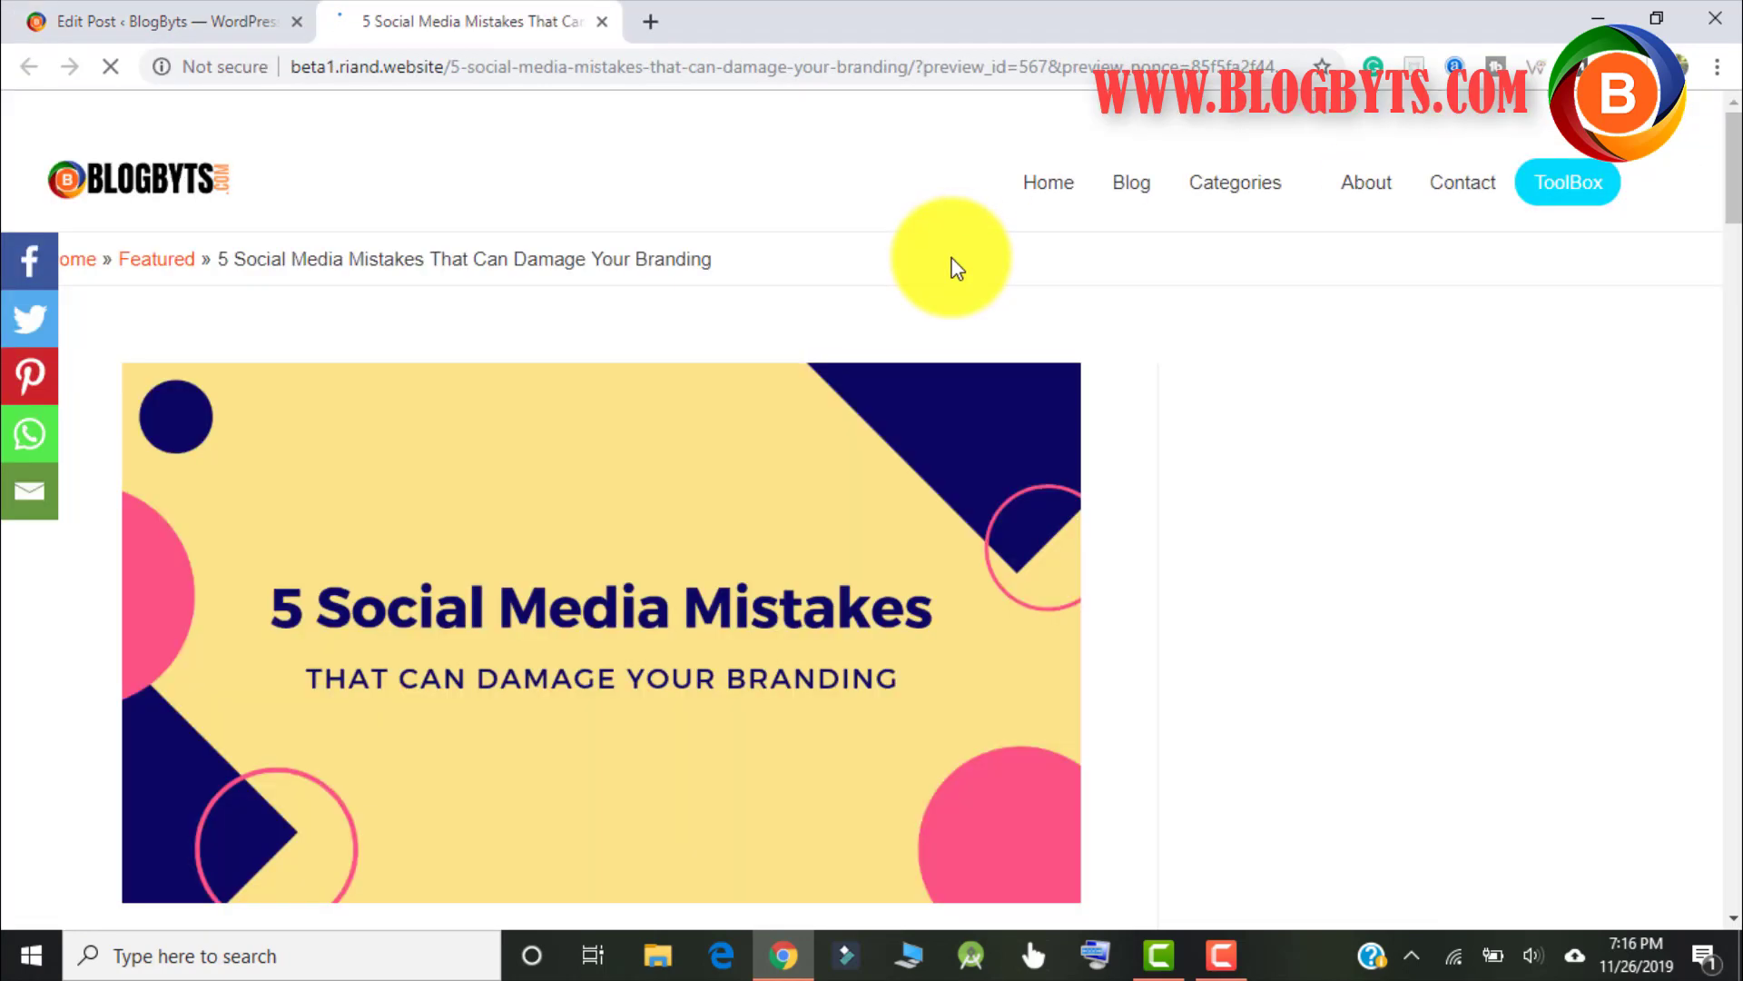
{"action": "scroll", "coordinate": [872, 332], "scroll_direction": "down", "scroll_amount": 5}
{"action": "scroll", "coordinate": [875, 329], "scroll_direction": "down", "scroll_amount": 2}
{"action": "scroll", "coordinate": [877, 327], "scroll_direction": "down", "scroll_amount": 5}
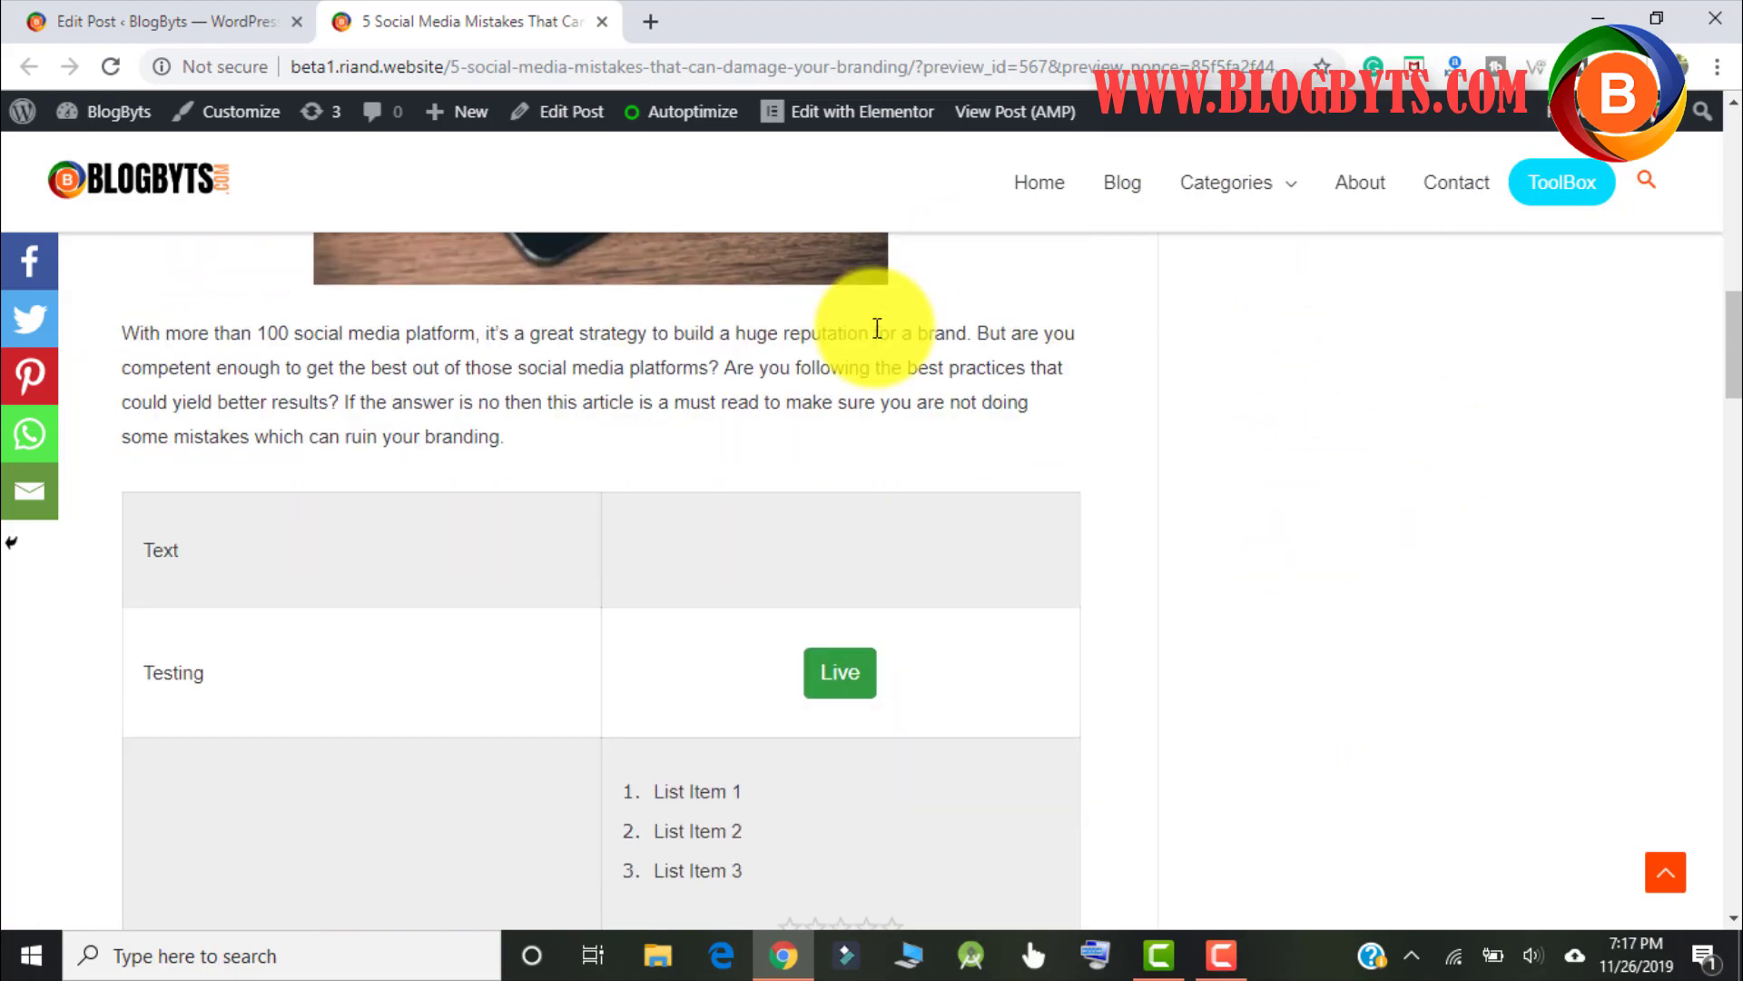
{"action": "scroll", "coordinate": [876, 327], "scroll_direction": "down", "scroll_amount": 3}
{"action": "scroll", "coordinate": [419, 591], "scroll_direction": "up", "scroll_amount": 3}
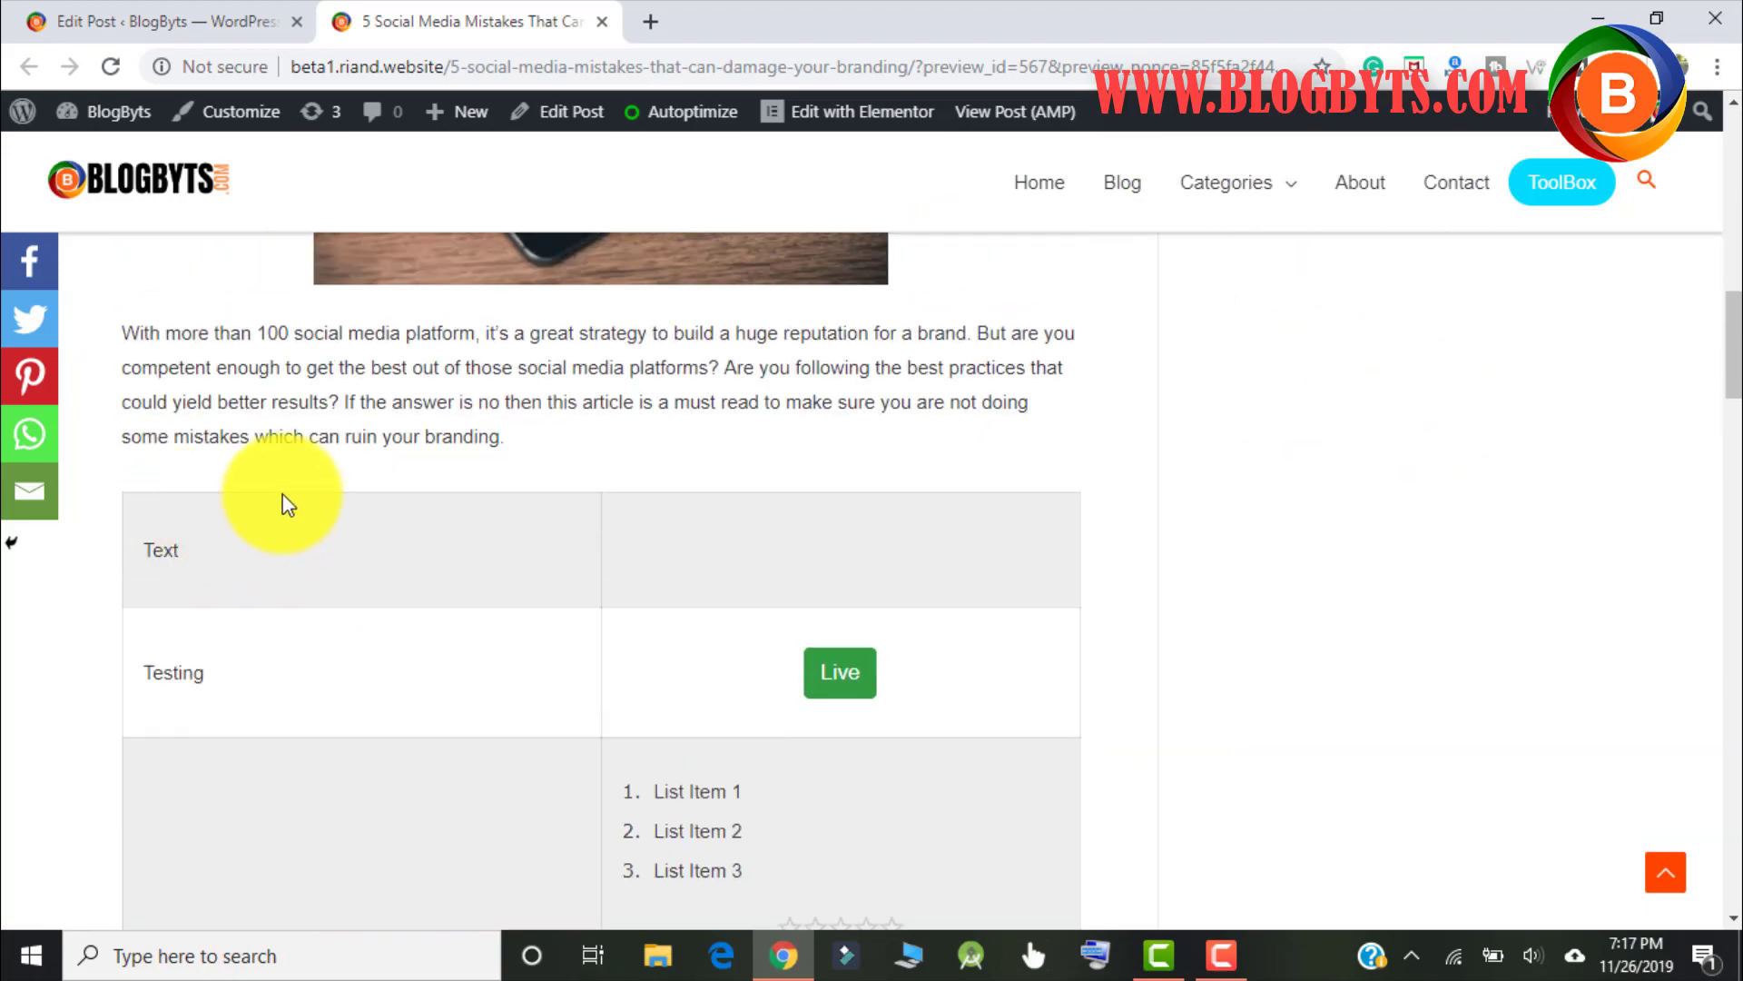
{"action": "scroll", "coordinate": [334, 559], "scroll_direction": "down", "scroll_amount": 2}
{"action": "scroll", "coordinate": [334, 559], "scroll_direction": "down", "scroll_amount": 1}
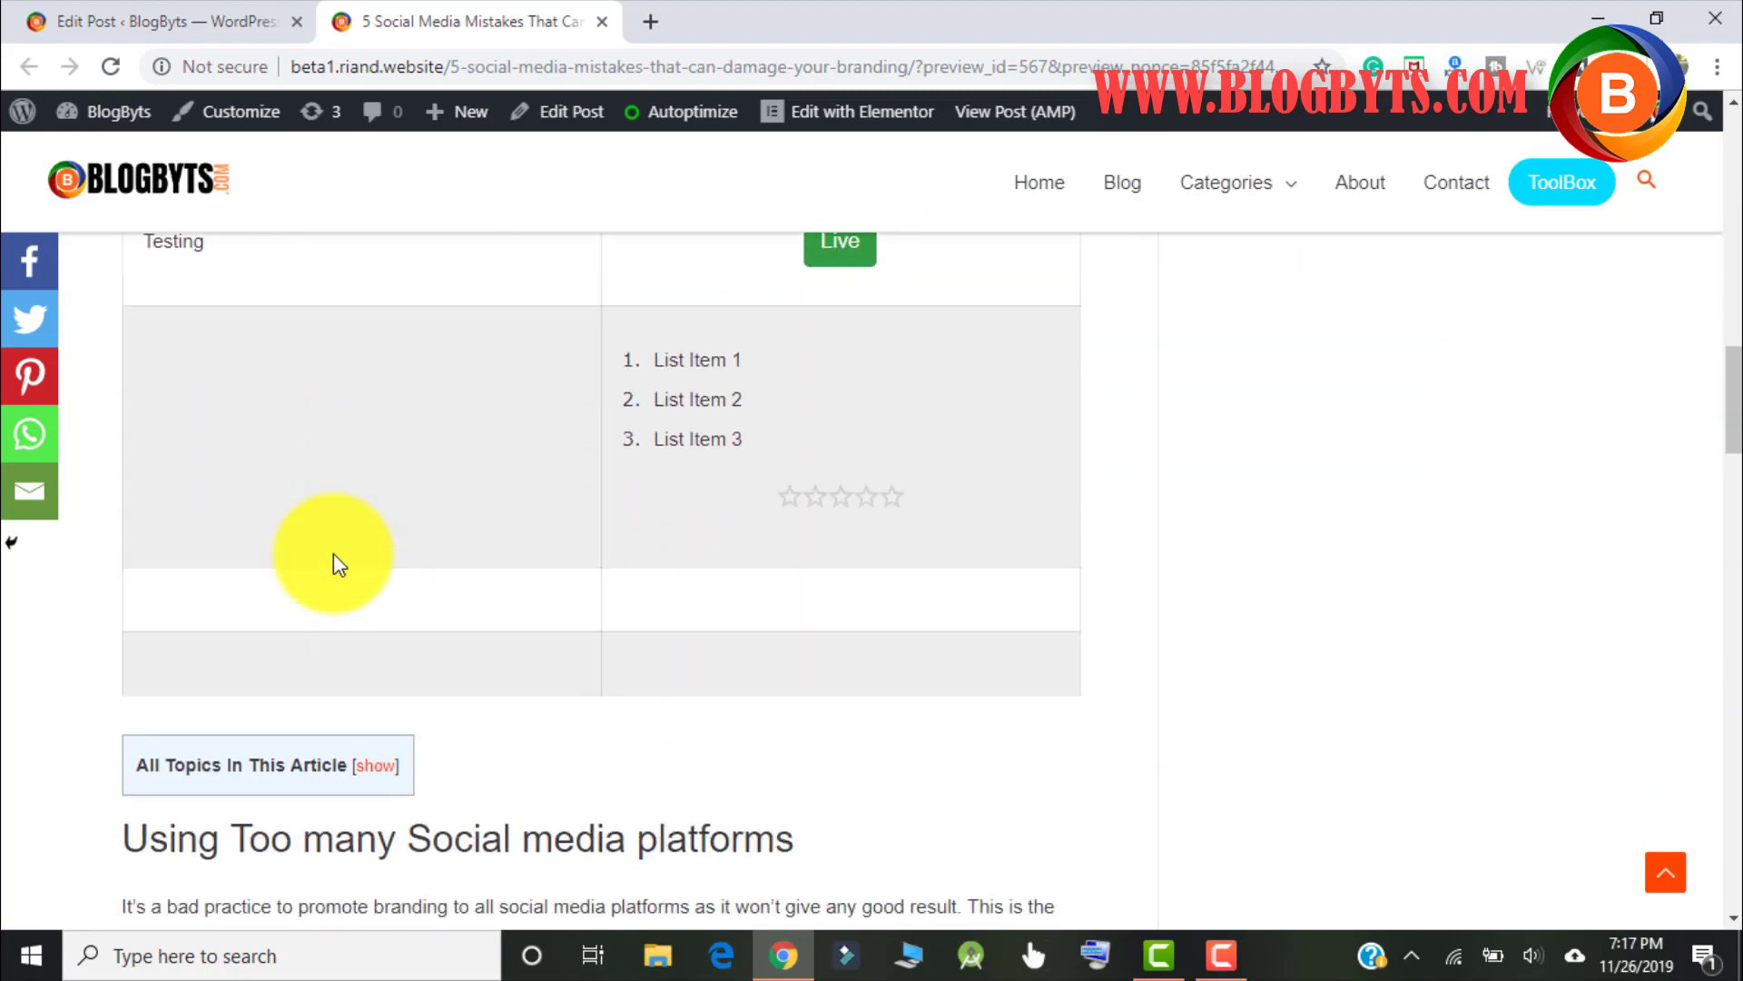
{"action": "scroll", "coordinate": [335, 552], "scroll_direction": "up", "scroll_amount": 3}
{"action": "scroll", "coordinate": [334, 552], "scroll_direction": "up", "scroll_amount": 1}
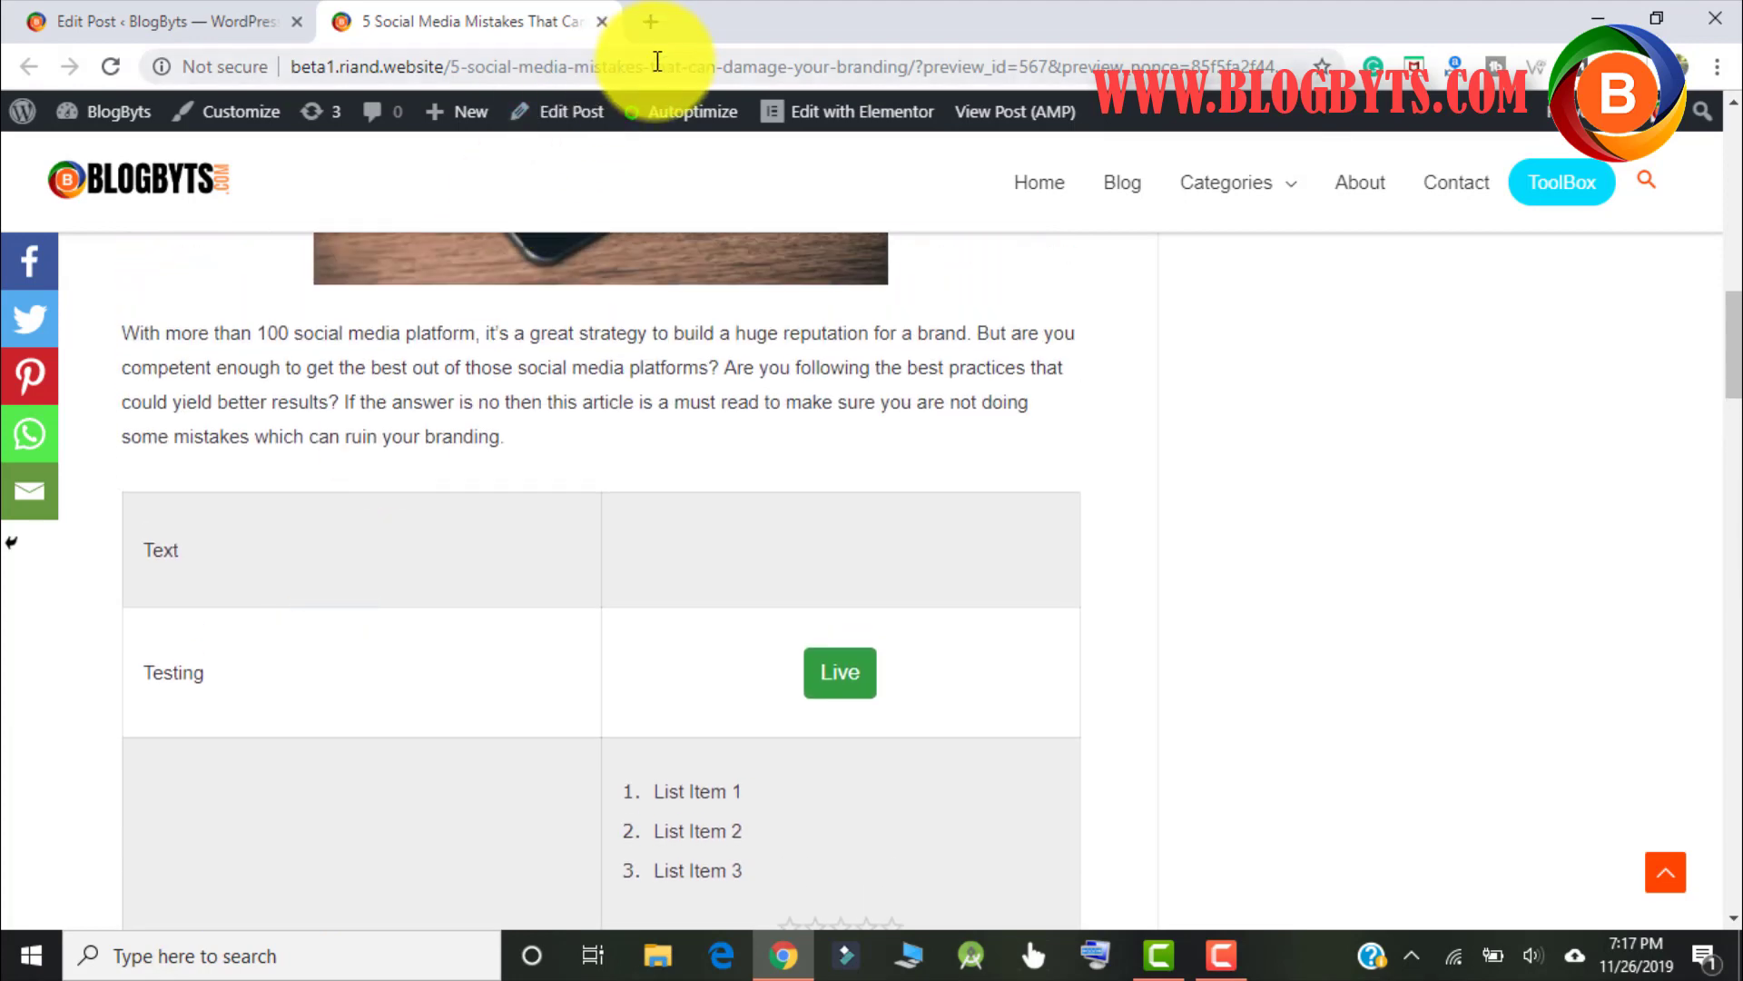
Open blogbyts.com in a new tab and view the Rank Math vs Yoast comparison table
{"action": "left_click", "coordinate": [653, 24]}
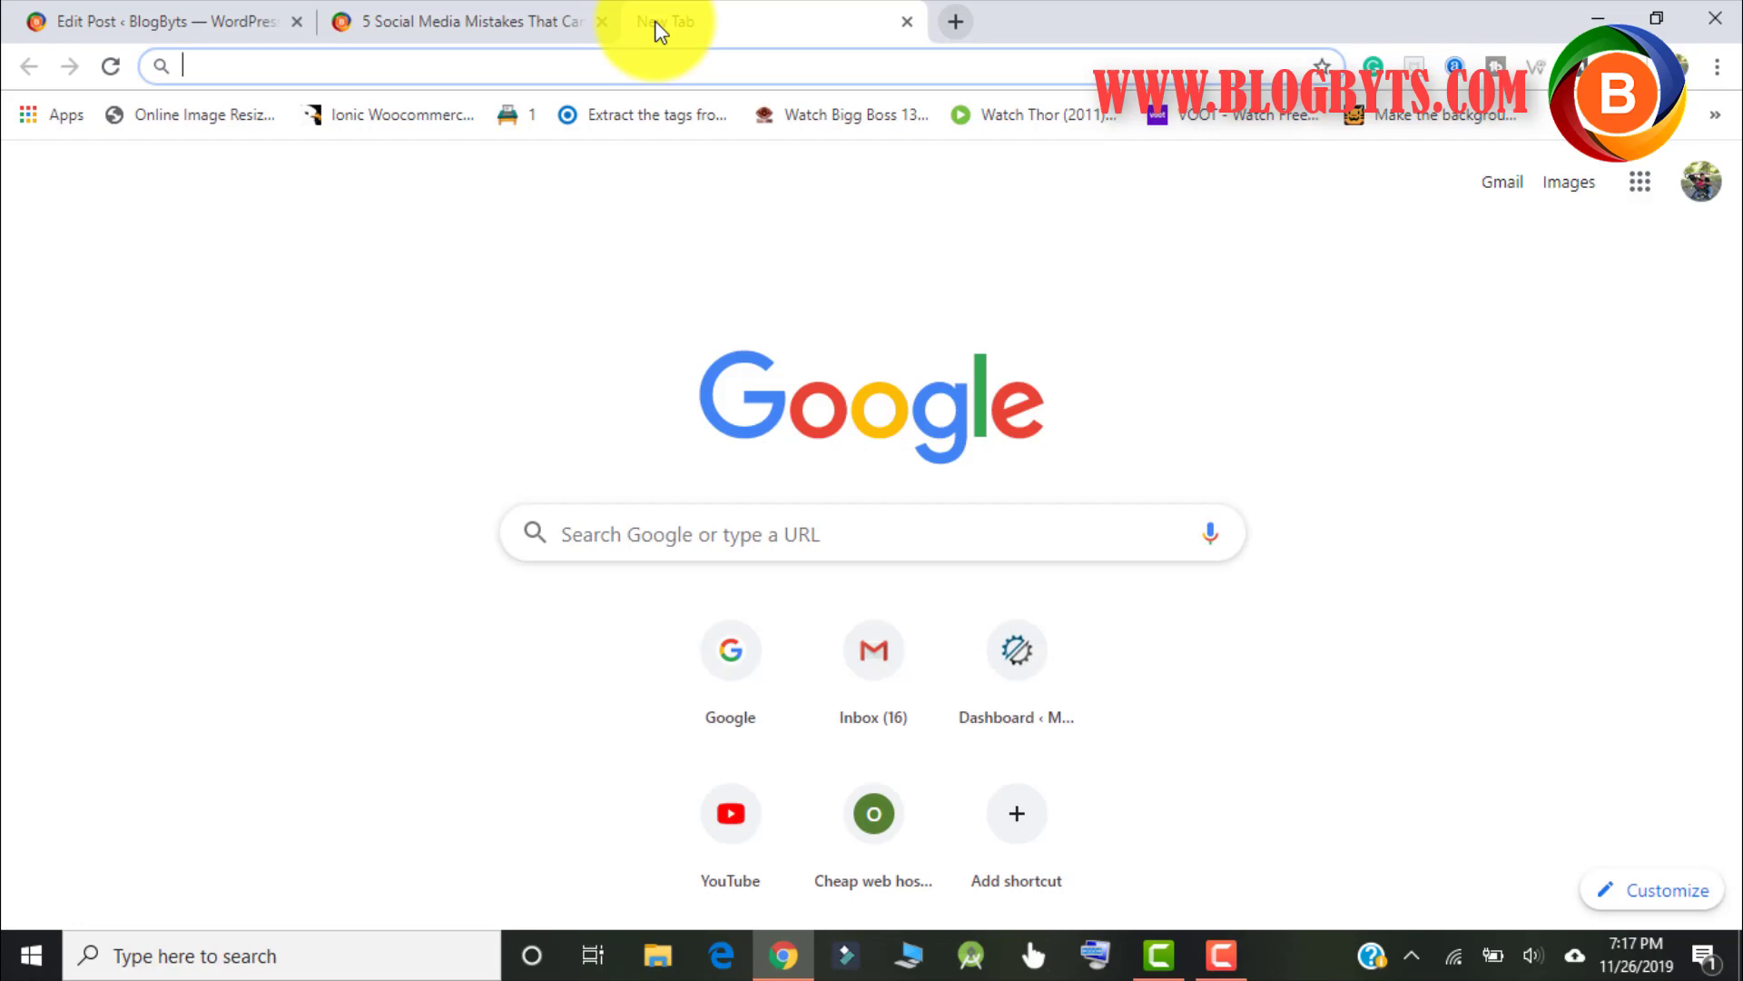
{"action": "type", "text": "blogbyts.com"}
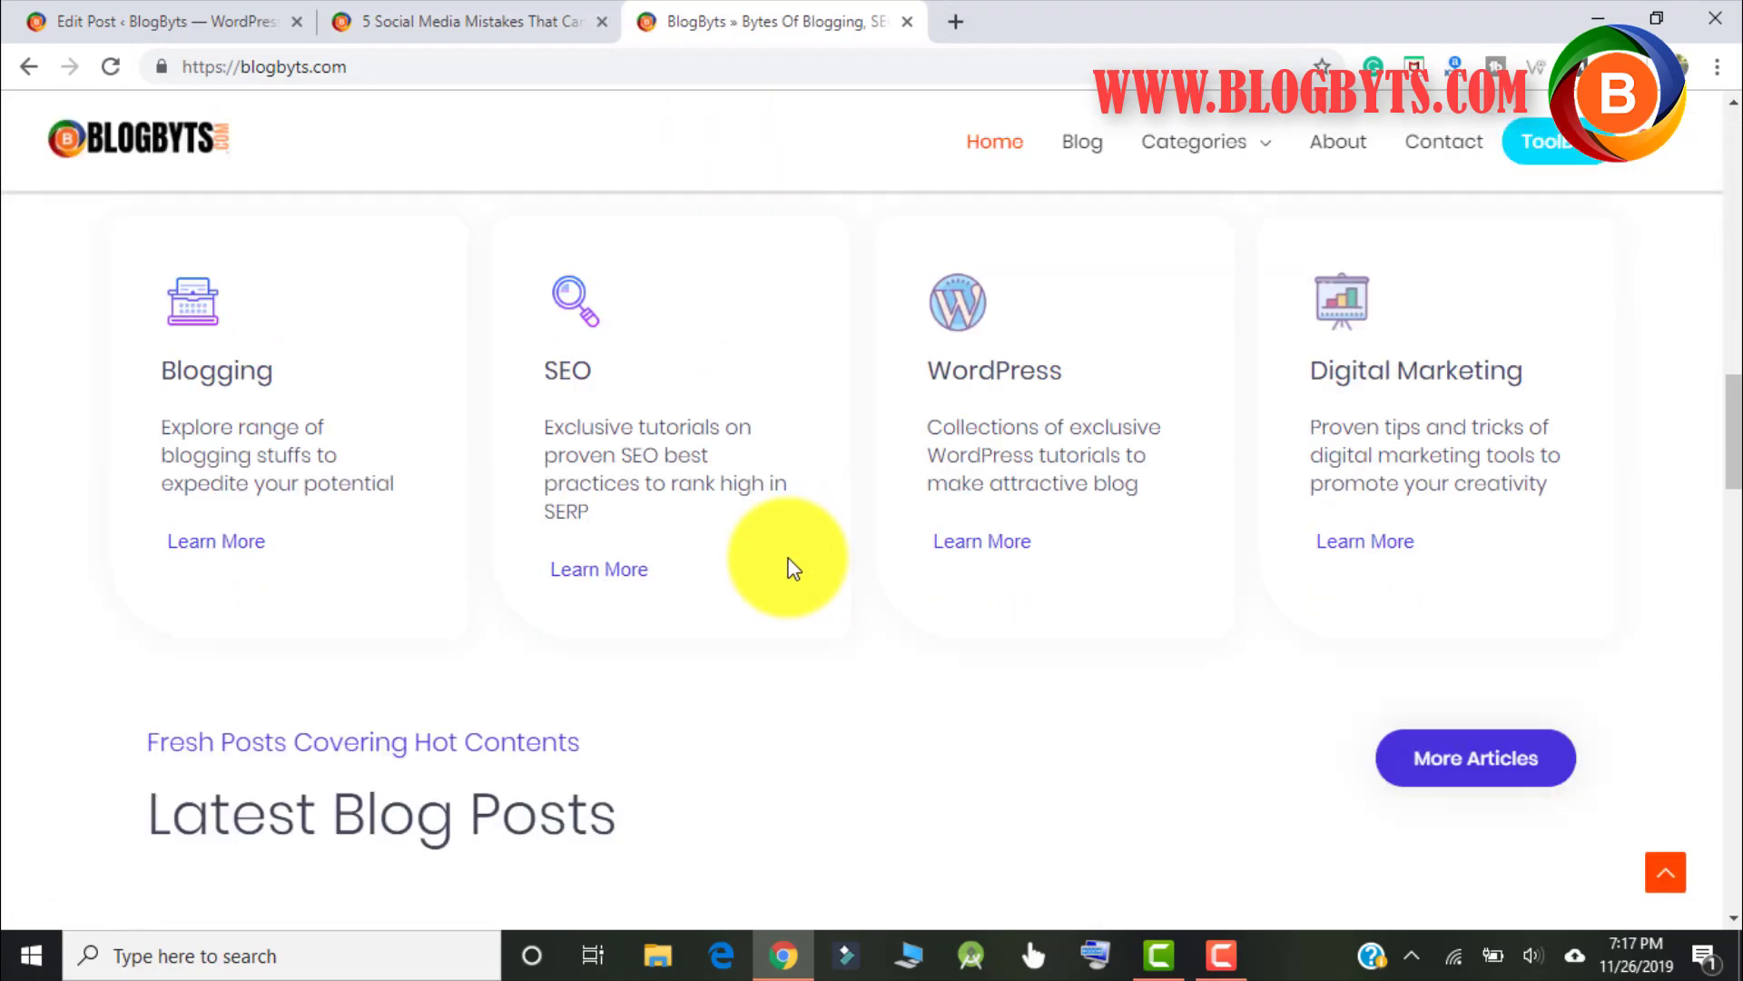
{"action": "scroll", "coordinate": [790, 566], "scroll_direction": "down", "scroll_amount": 4}
{"action": "scroll", "coordinate": [778, 564], "scroll_direction": "down", "scroll_amount": 1}
{"action": "left_click", "coordinate": [340, 369]}
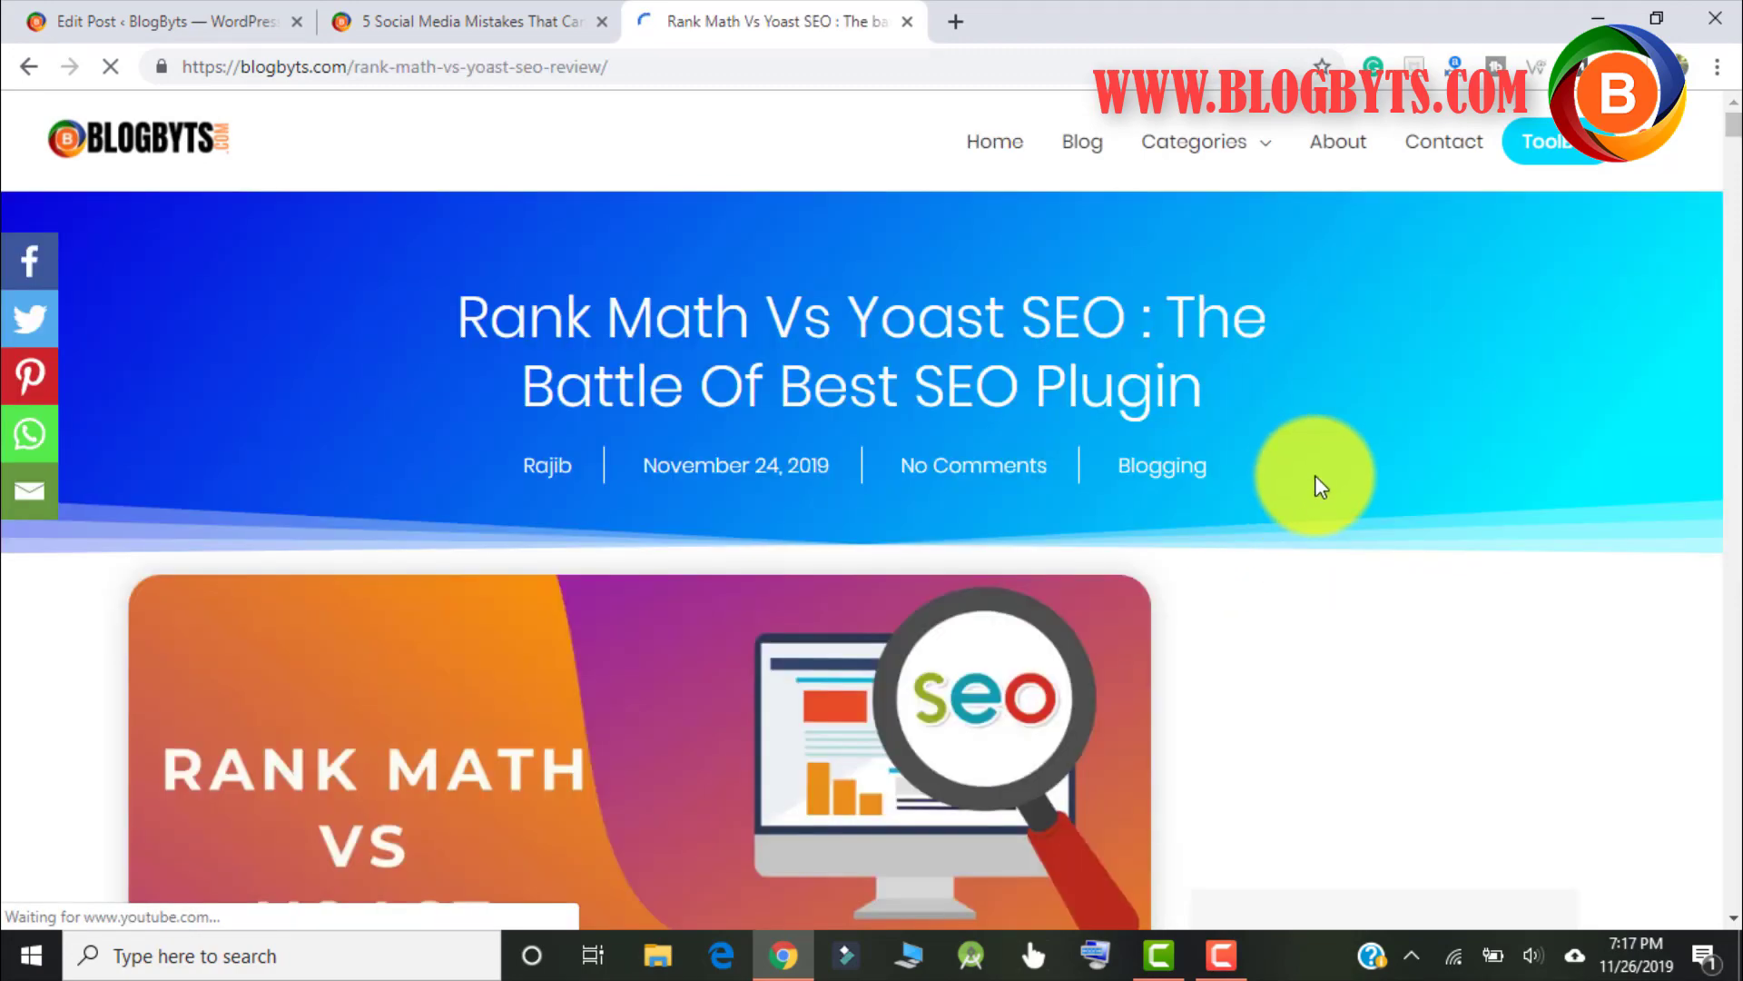
{"action": "scroll", "coordinate": [1334, 472], "scroll_direction": "down", "scroll_amount": 10}
{"action": "scroll", "coordinate": [1349, 497], "scroll_direction": "down", "scroll_amount": 5}
{"action": "scroll", "coordinate": [1342, 505], "scroll_direction": "down", "scroll_amount": 5}
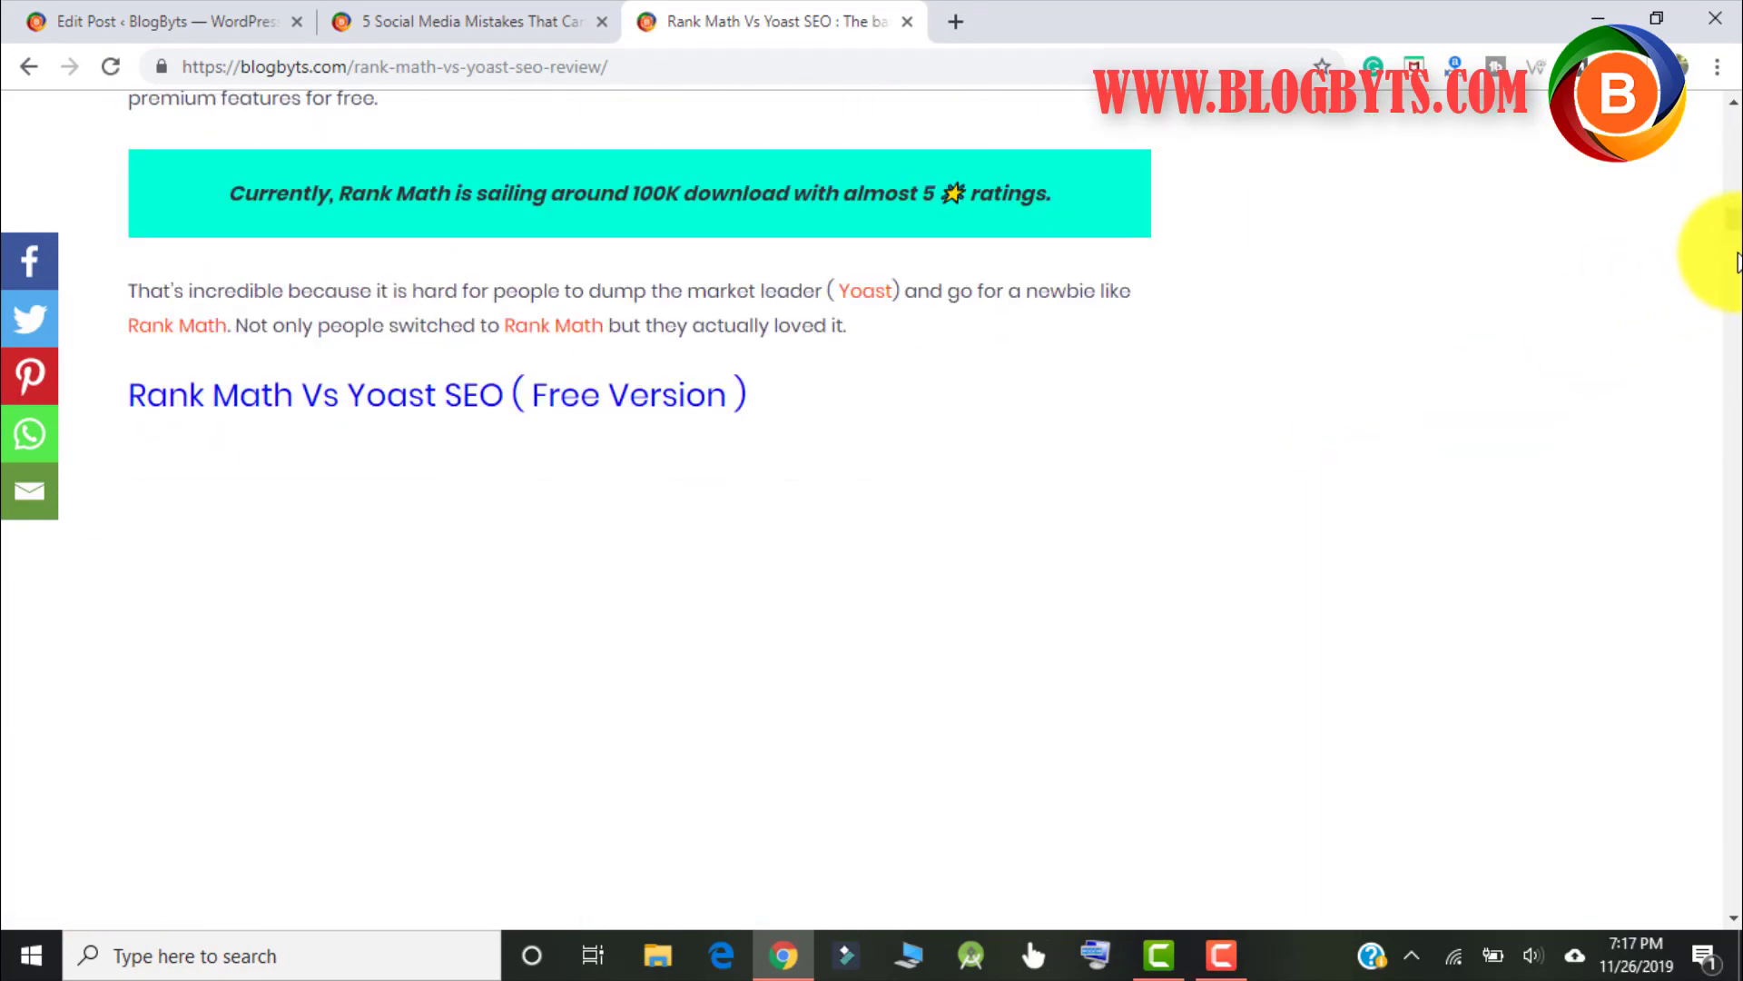
{"action": "left_click_drag", "start_coordinate": [1729, 222], "coordinate": [1731, 706]}
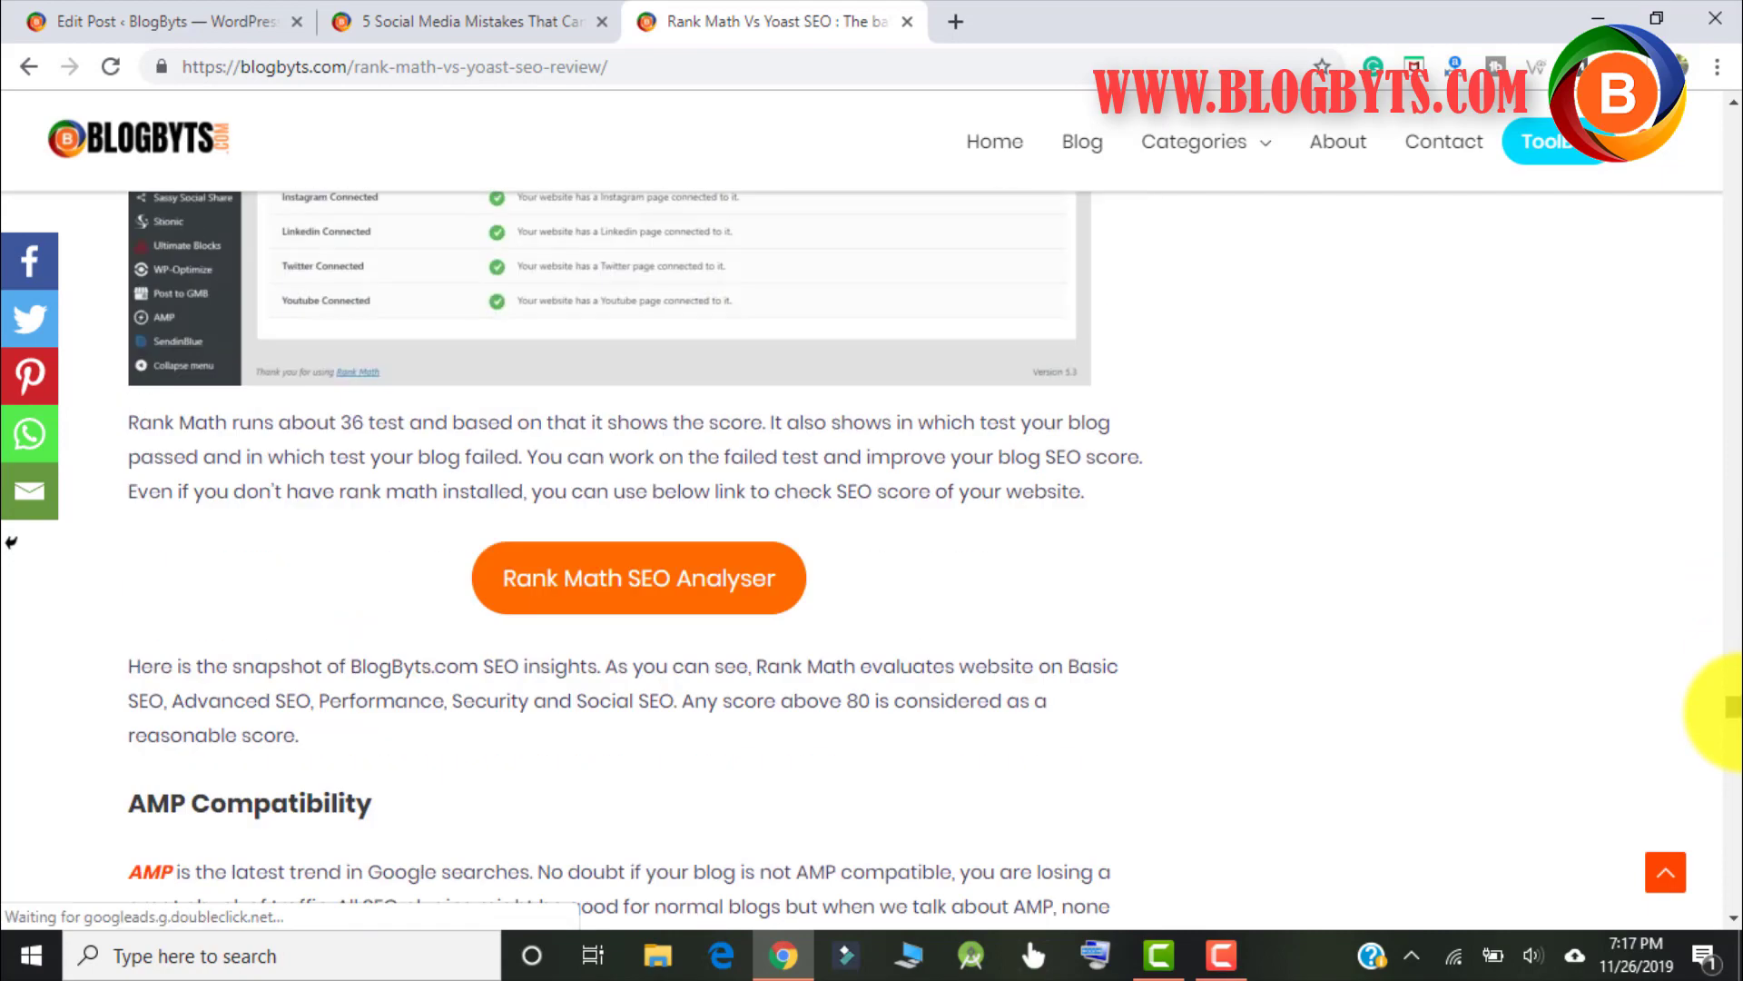
{"action": "left_click_drag", "start_coordinate": [1729, 706], "coordinate": [1724, 747]}
{"action": "scroll", "coordinate": [1412, 549], "scroll_direction": "down", "scroll_amount": 3}
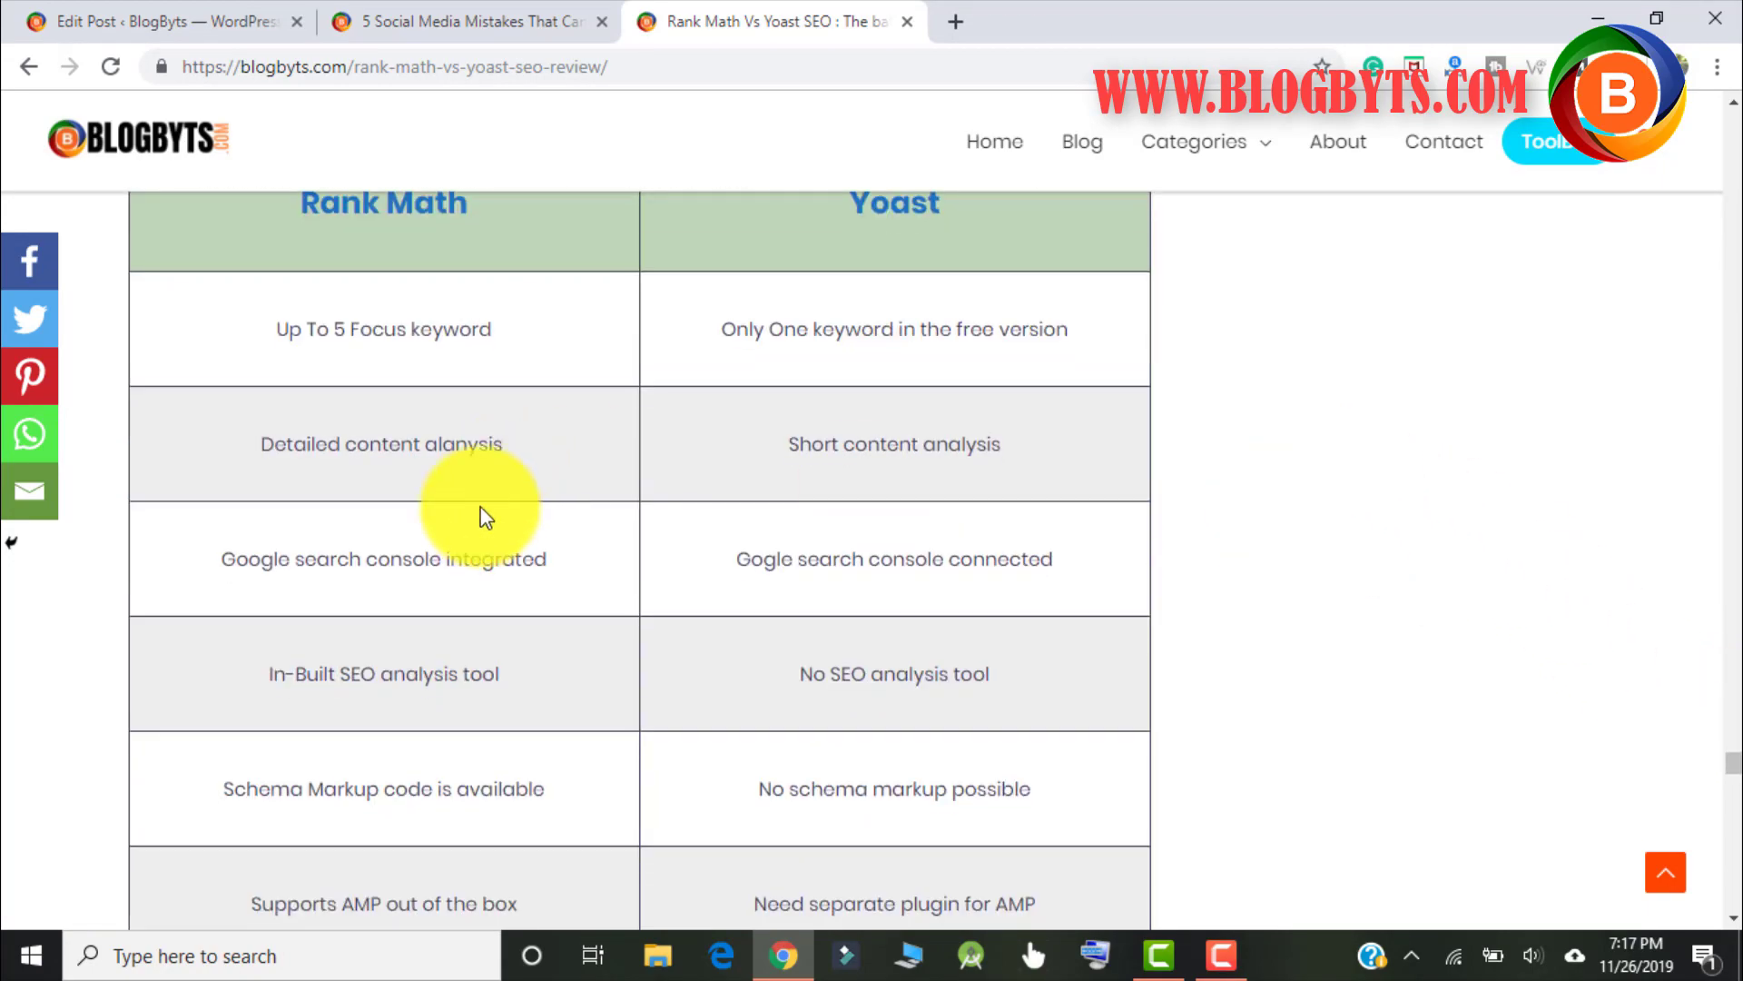
{"action": "scroll", "coordinate": [481, 516], "scroll_direction": "up", "scroll_amount": 1}
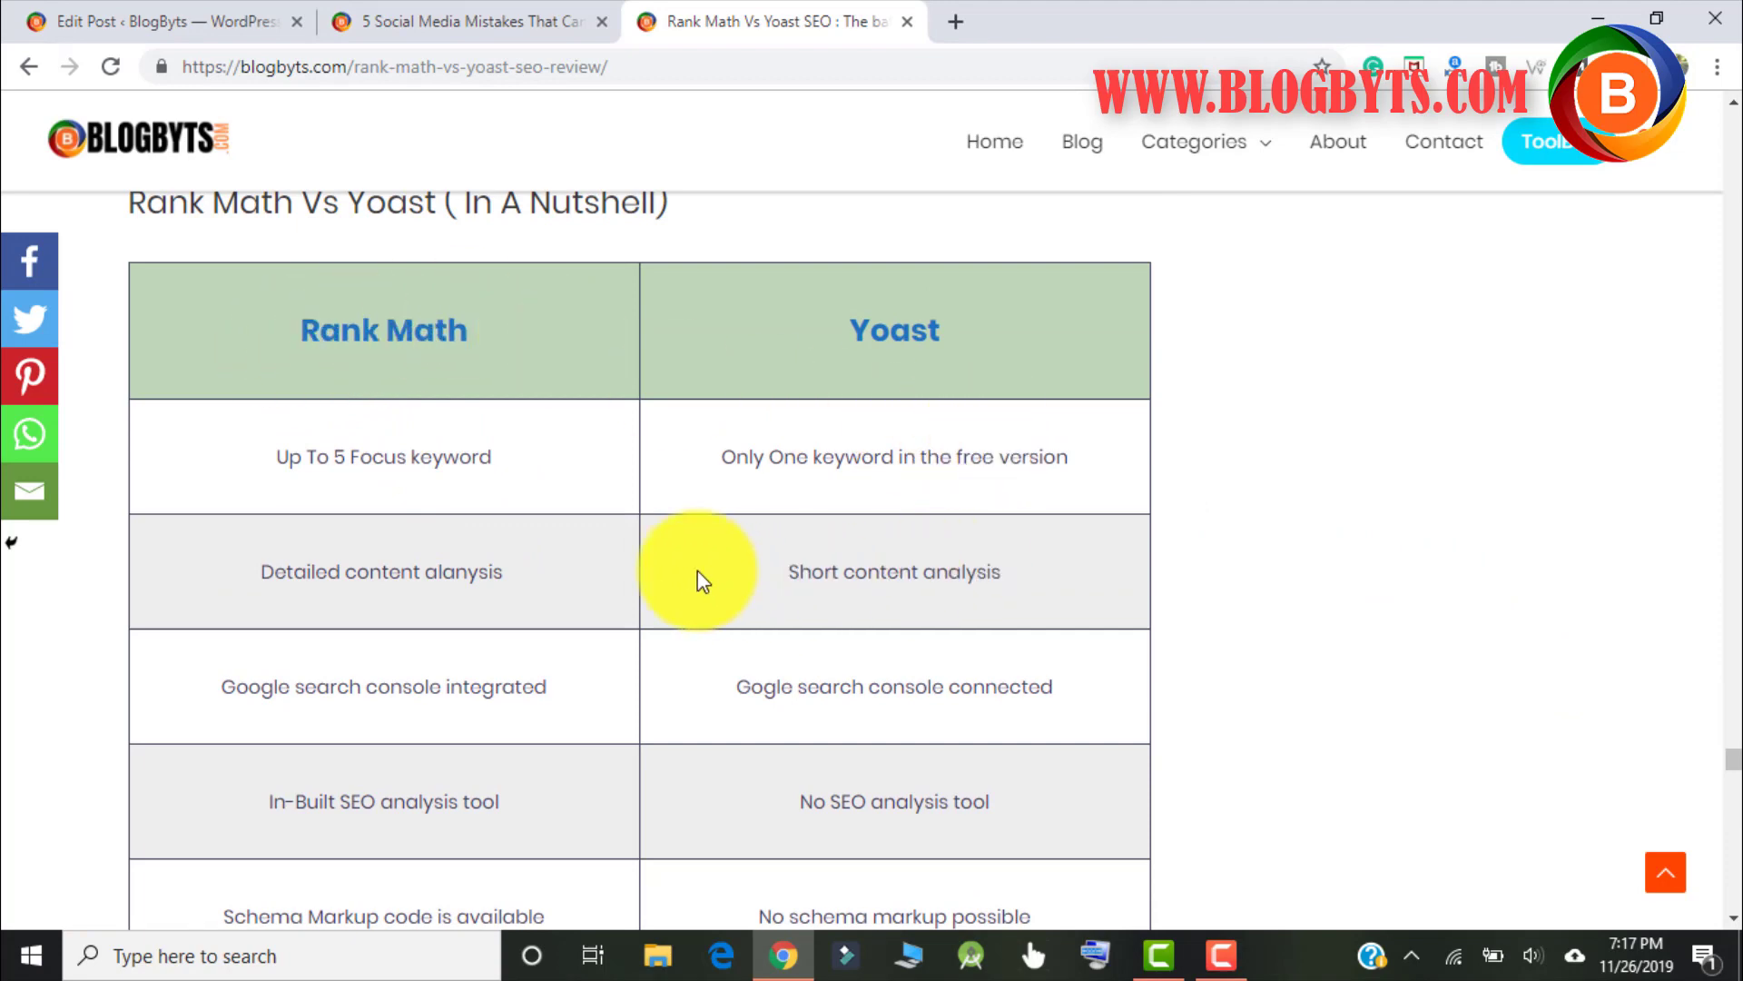
{"action": "scroll", "coordinate": [698, 572], "scroll_direction": "down", "scroll_amount": 5}
{"action": "scroll", "coordinate": [705, 576], "scroll_direction": "down", "scroll_amount": 2}
{"action": "scroll", "coordinate": [704, 576], "scroll_direction": "up", "scroll_amount": 2}
{"action": "scroll", "coordinate": [703, 577], "scroll_direction": "up", "scroll_amount": 1}
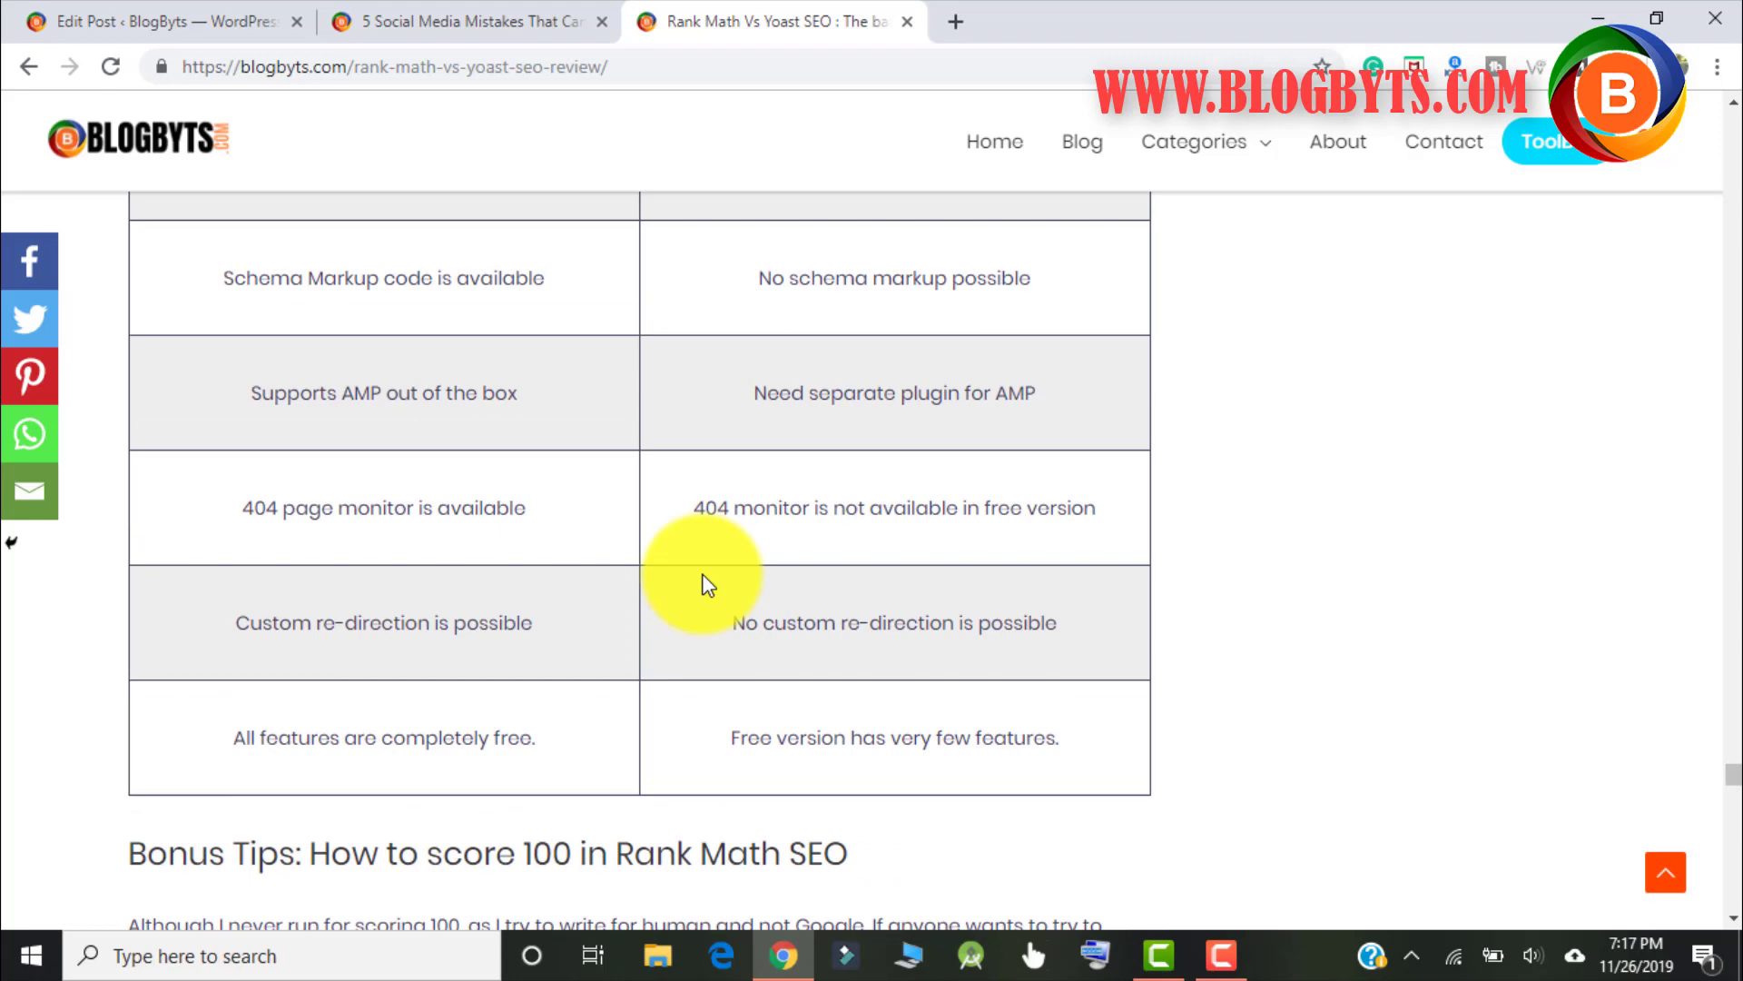
{"action": "scroll", "coordinate": [705, 582], "scroll_direction": "up", "scroll_amount": 3}
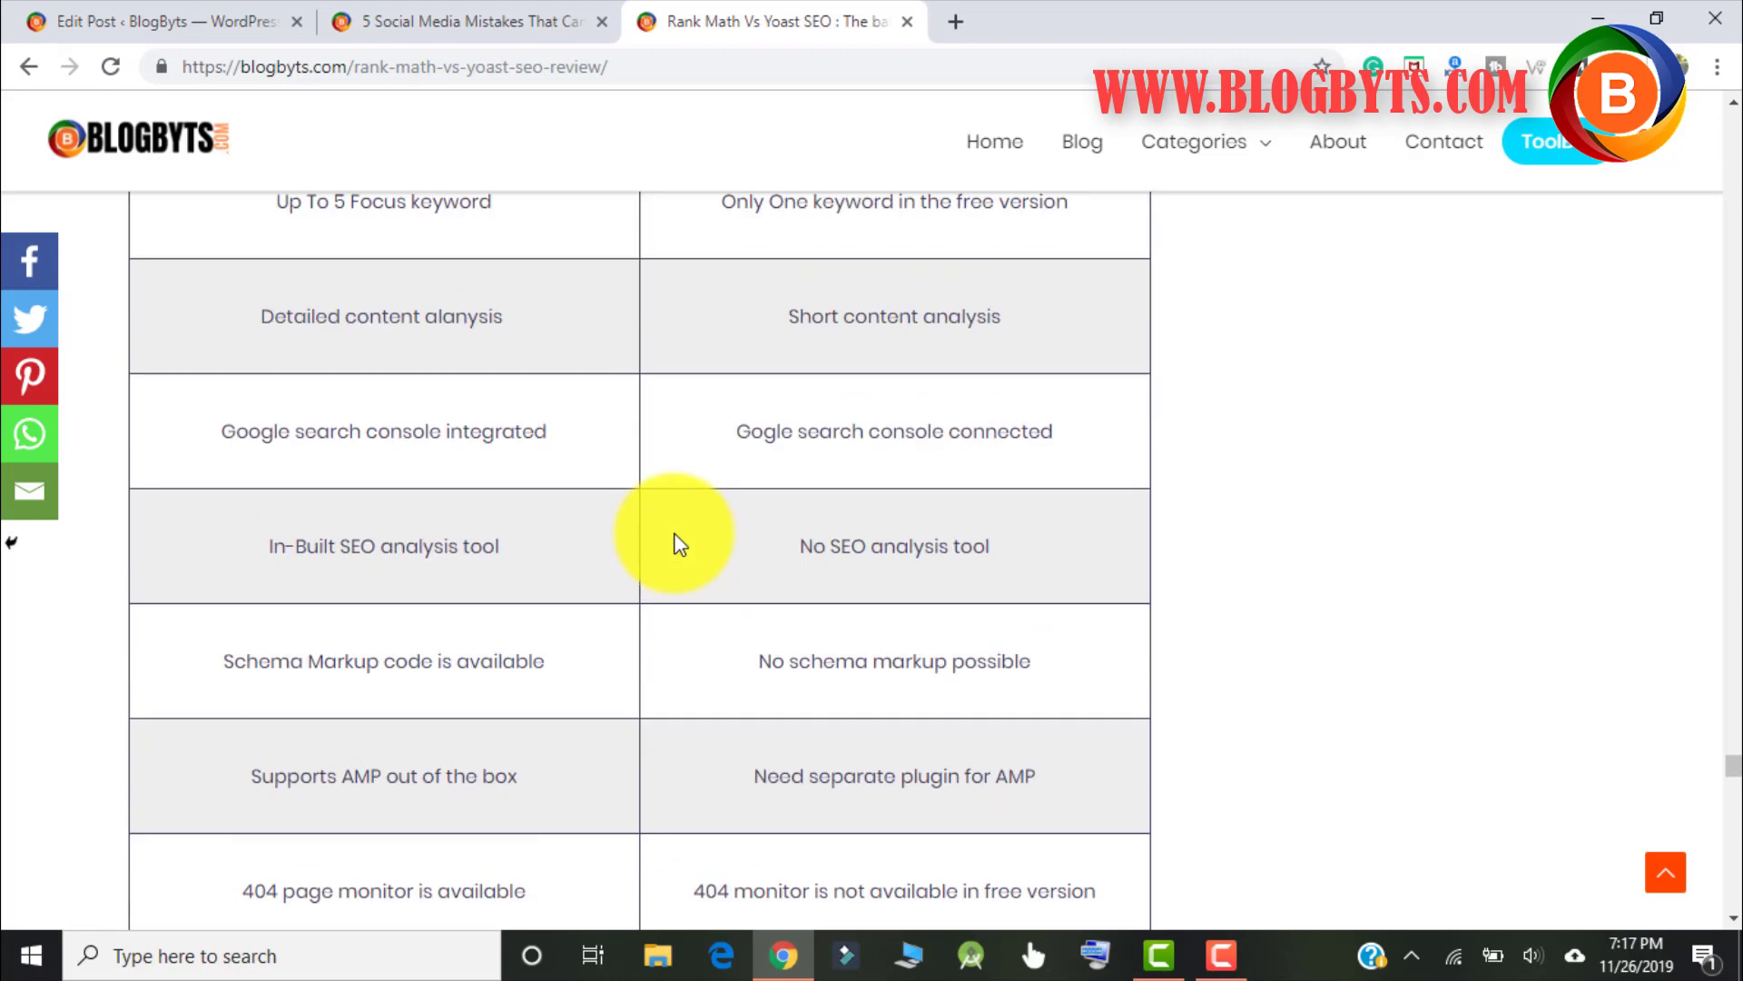
{"action": "scroll", "coordinate": [677, 543], "scroll_direction": "up", "scroll_amount": 1}
{"action": "scroll", "coordinate": [672, 537], "scroll_direction": "up", "scroll_amount": 2}
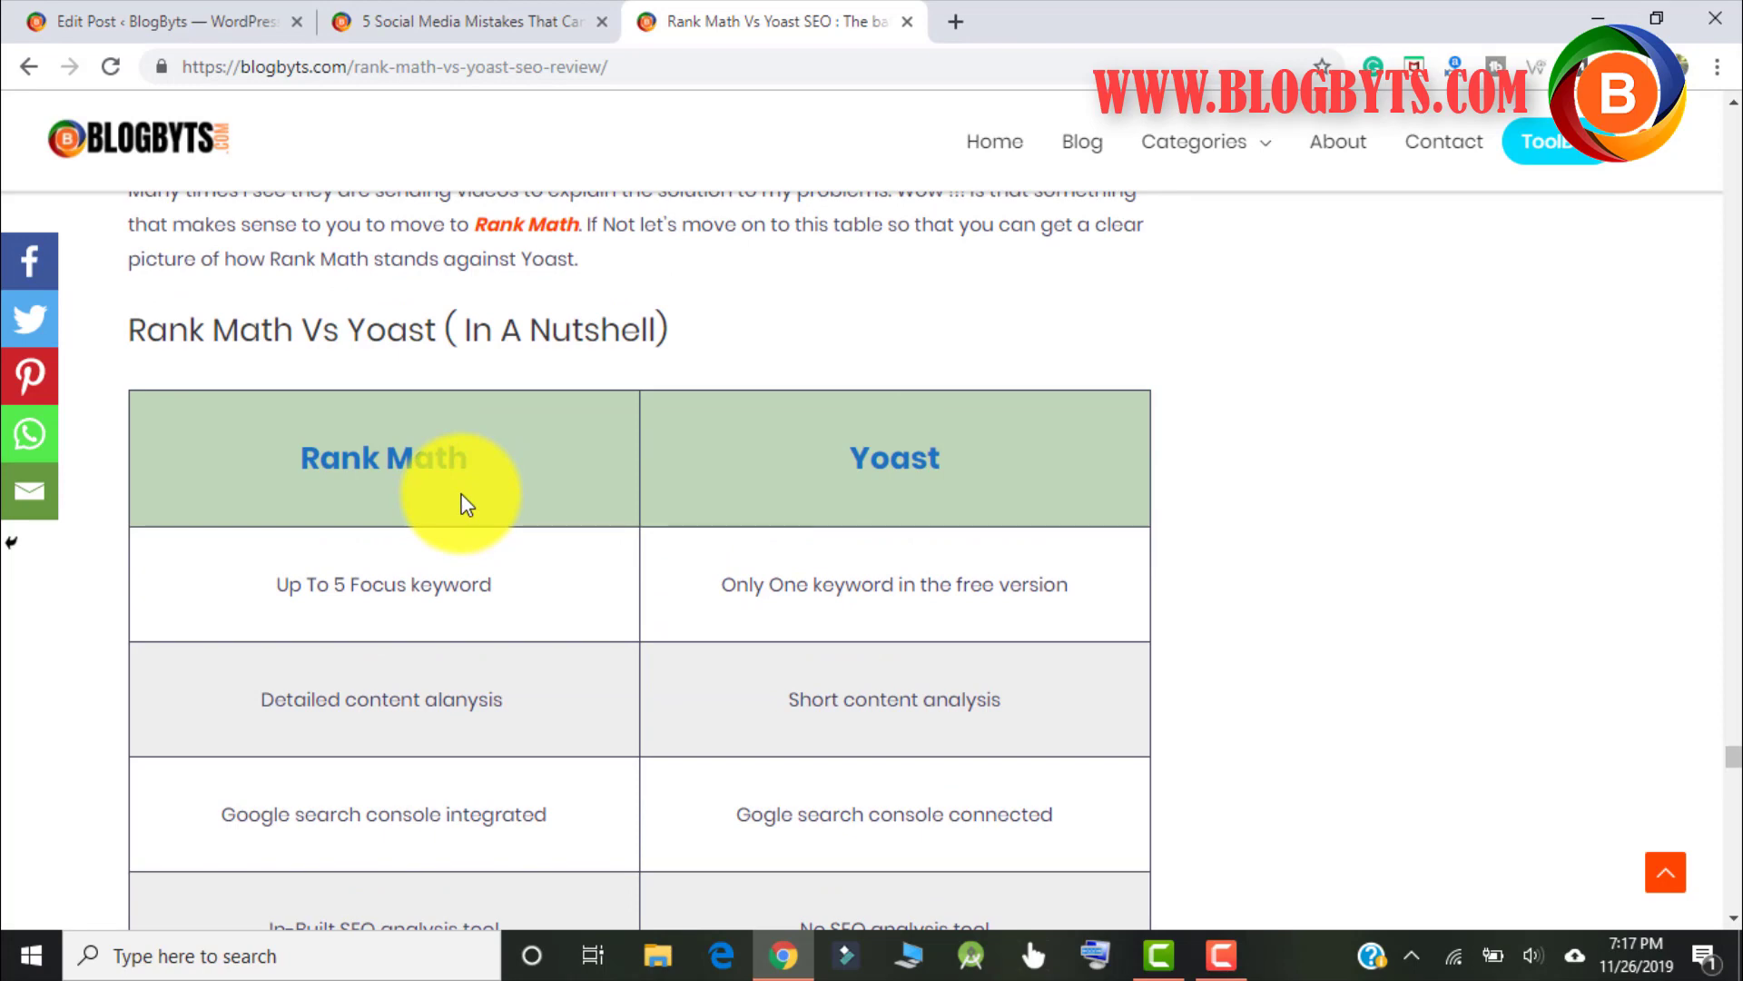
Switch back to the Edit Post browser tab showing the [wptb id=2296] shortcode
{"action": "left_click", "coordinate": [160, 19]}
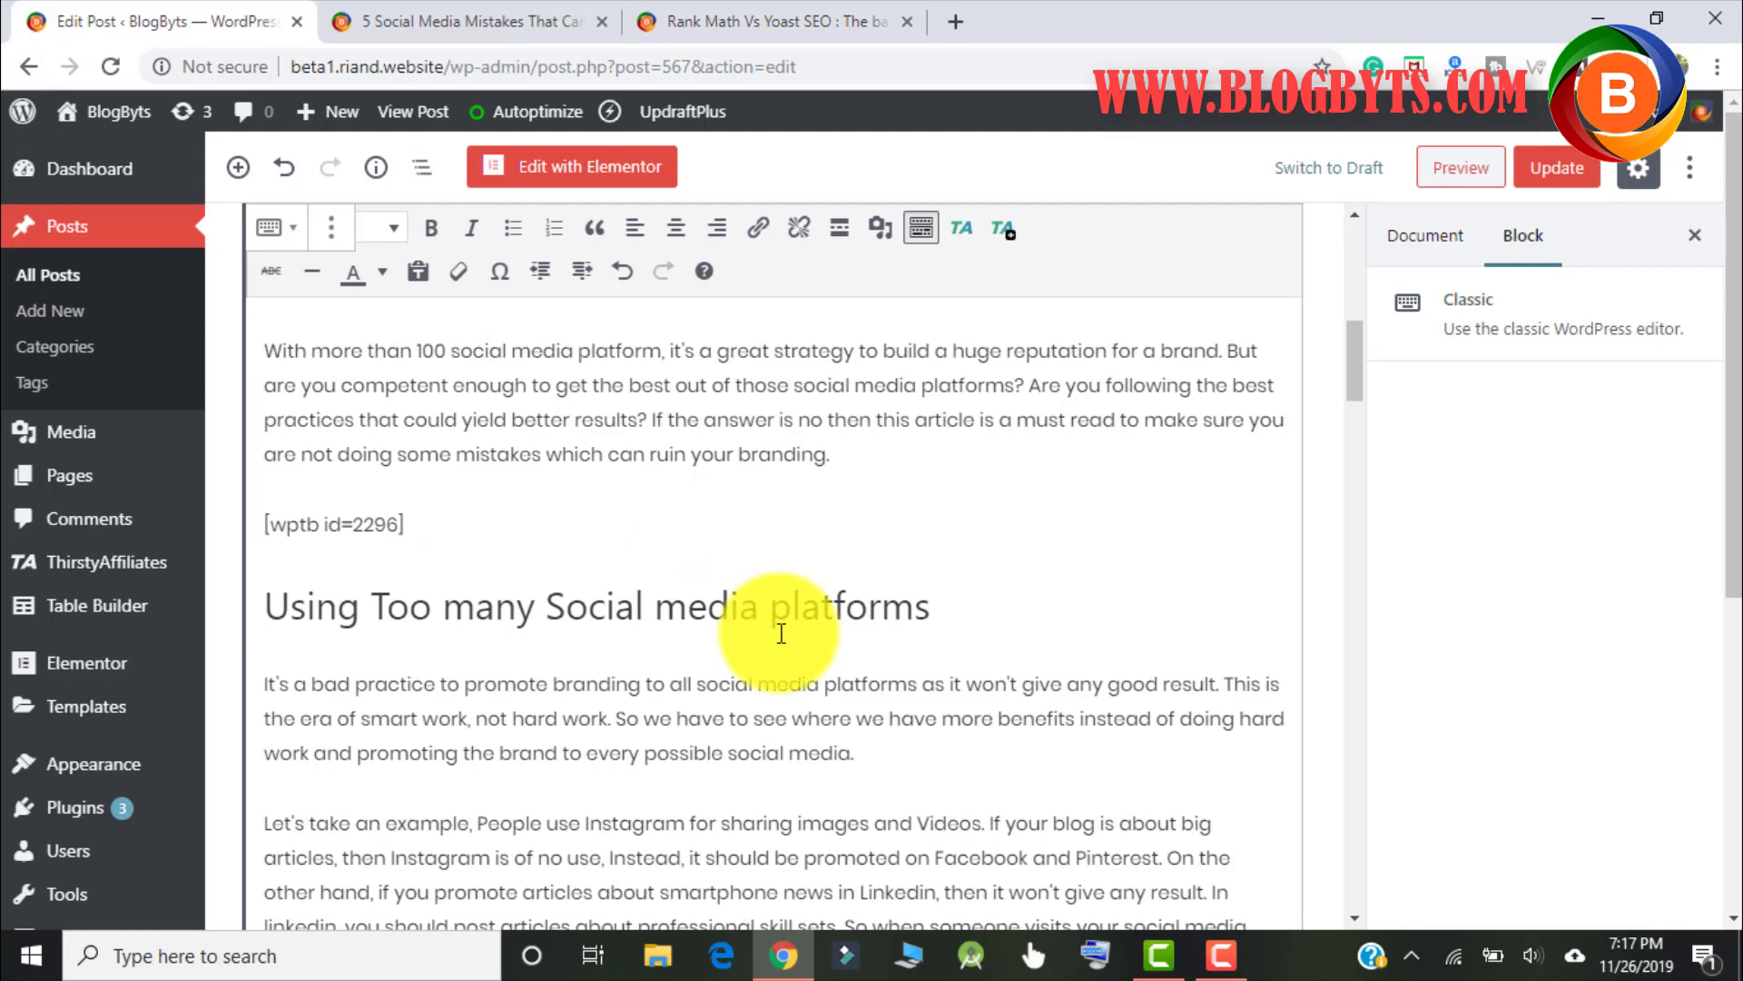